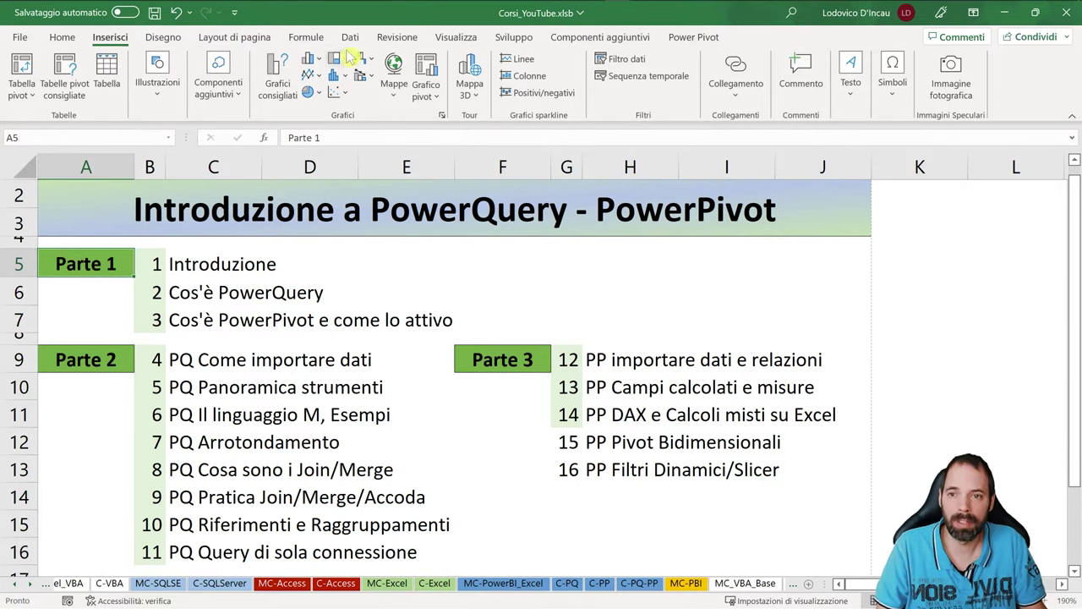
# Open the PivotTable source options, close them, and view the L15_Pivot_Bidimensionali workbook's Foglio1
pyautogui.click(32, 95)
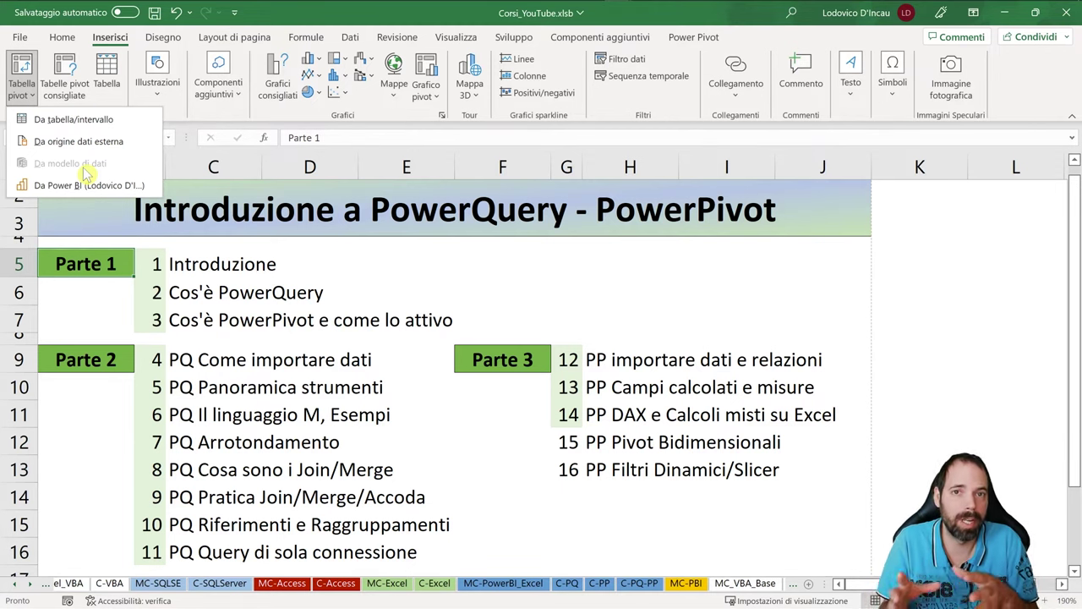
pyautogui.click(82, 271)
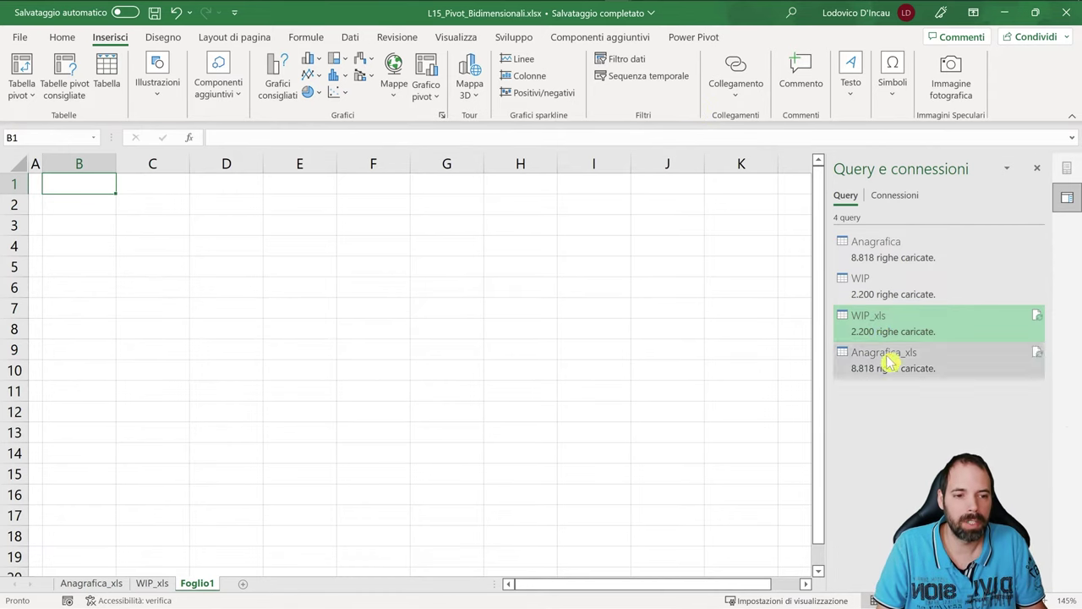
# Look through the WIP_xls and Anagrafica_xls data sheets, then return to Foglio1
pyautogui.click(140, 587)
pyautogui.click(105, 585)
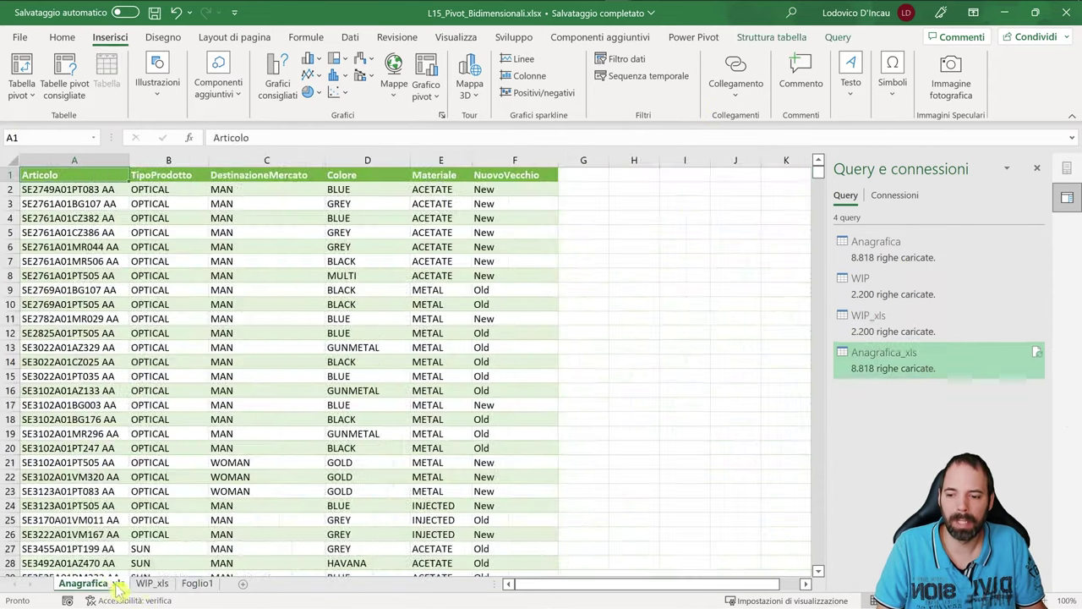
pyautogui.click(151, 585)
pyautogui.click(197, 584)
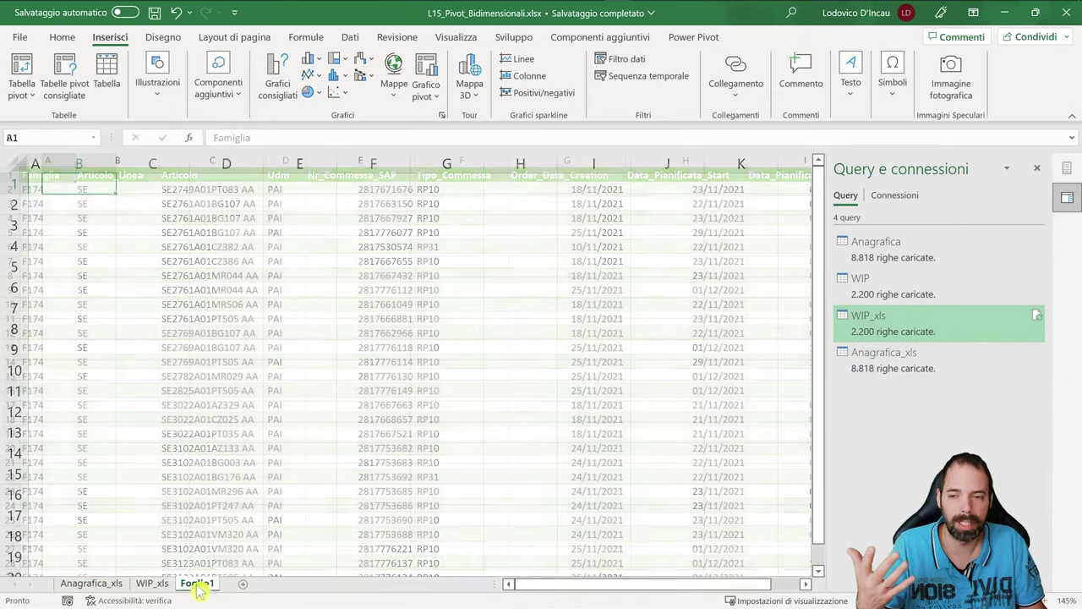
# Insert a PivotTable at Foglio1!$B$1 using the whole WIP_xls table as source
pyautogui.click(22, 90)
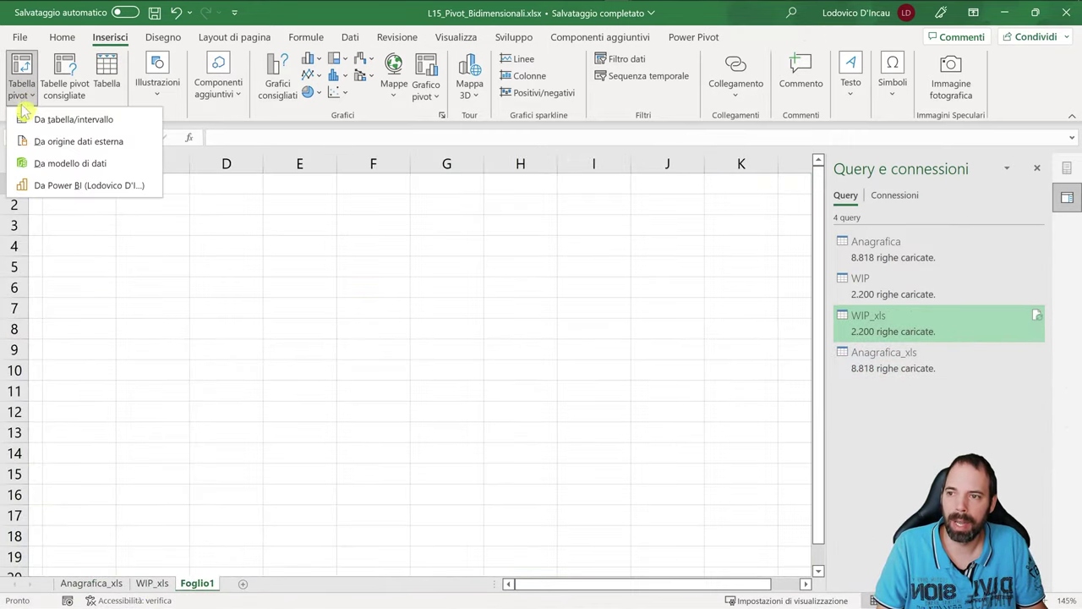
pyautogui.click(84, 114)
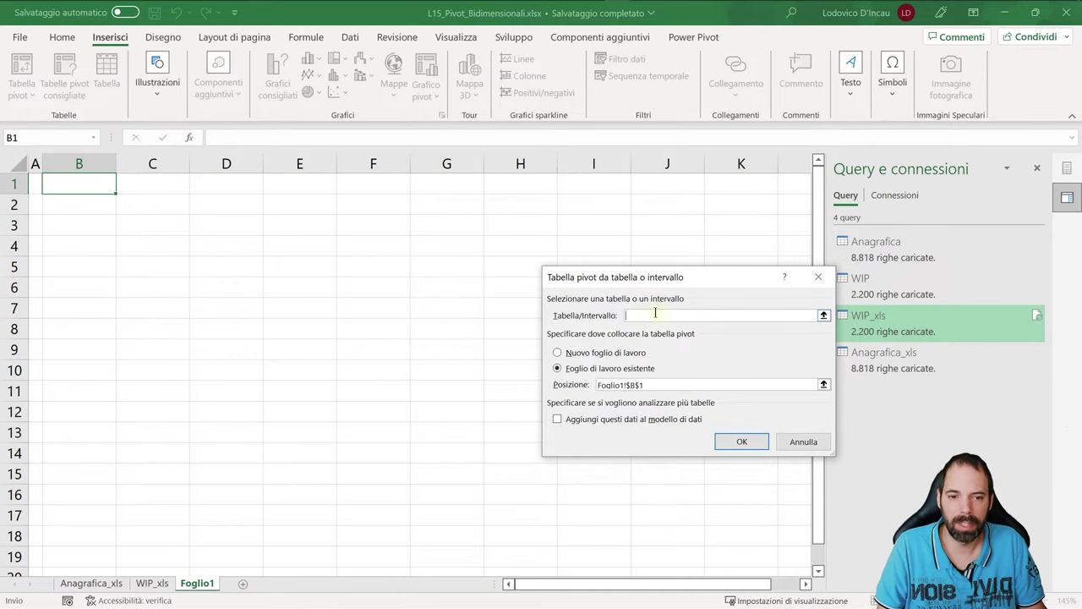
pyautogui.click(152, 582)
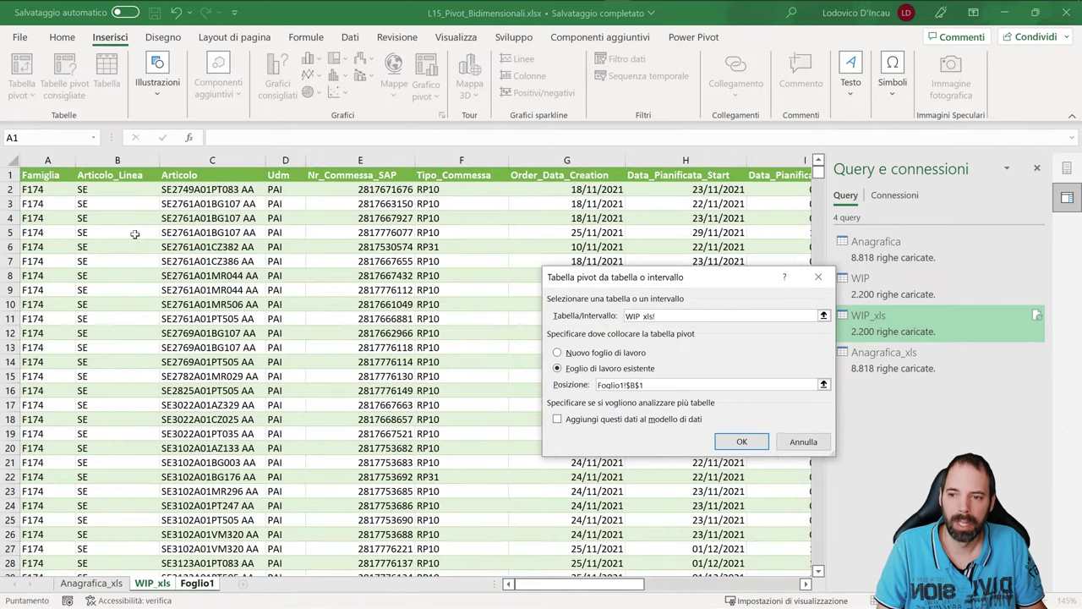
pyautogui.moveTo(104, 204); pyautogui.dragTo(457, 333)
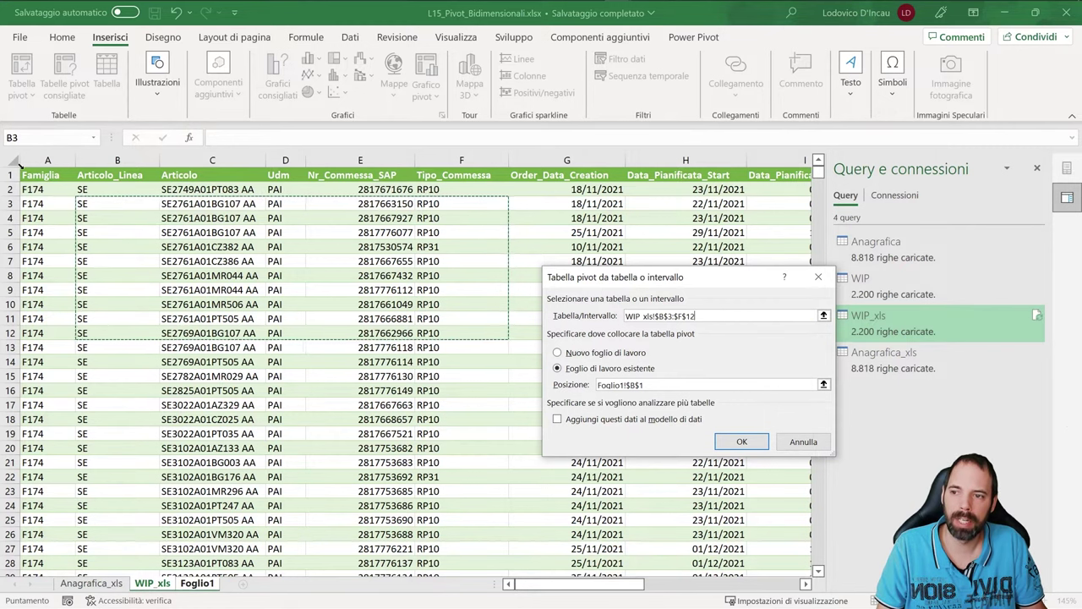
pyautogui.press('BackSpace')
pyautogui.press('BackSpace')
pyautogui.press('BackSpace')
pyautogui.press('BackSpace')
pyautogui.press('BackSpace')
pyautogui.press('BackSpace')
pyautogui.press('BackSpace')
pyautogui.press('BackSpace')
pyautogui.press('BackSpace')
pyautogui.press('BackSpace')
pyautogui.press('BackSpace')
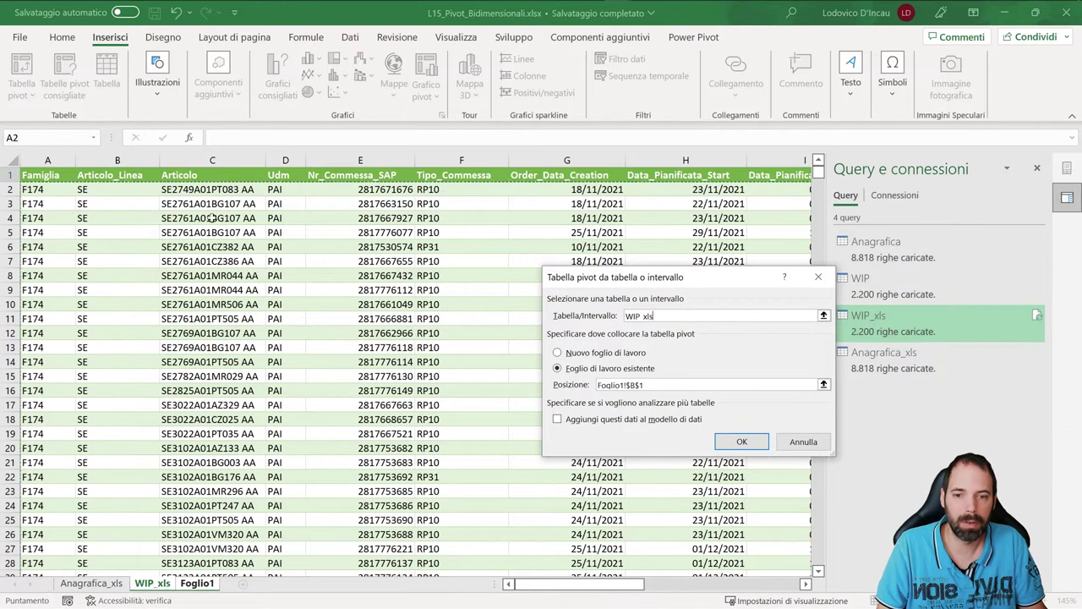
pyautogui.click(742, 444)
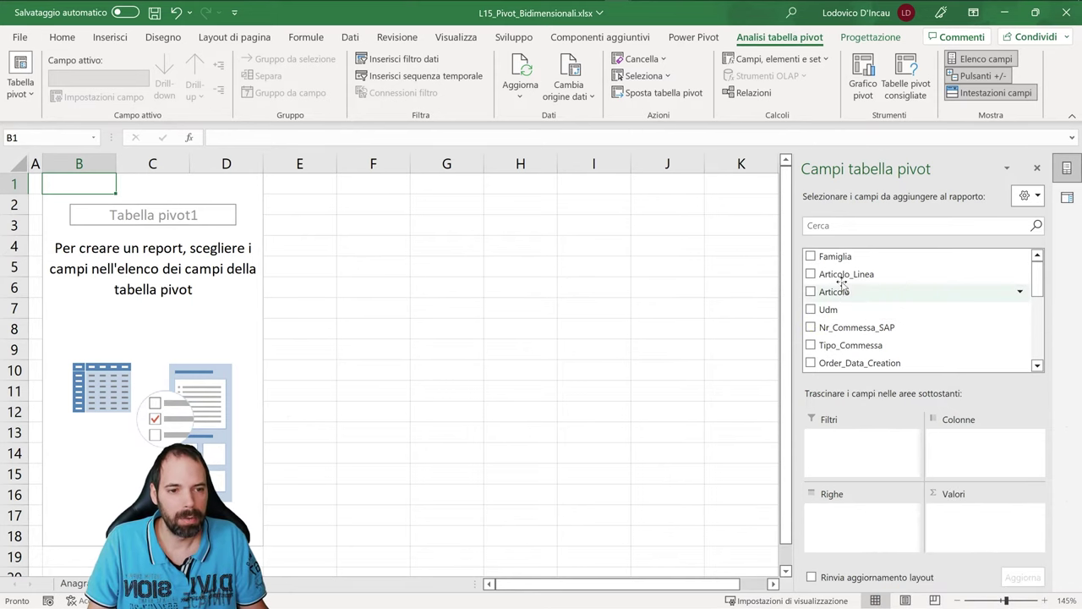
# Put Famiglia in rows and sum Quantità in values, giving a 277786 grand total
pyautogui.moveTo(837, 257); pyautogui.dragTo(870, 524)
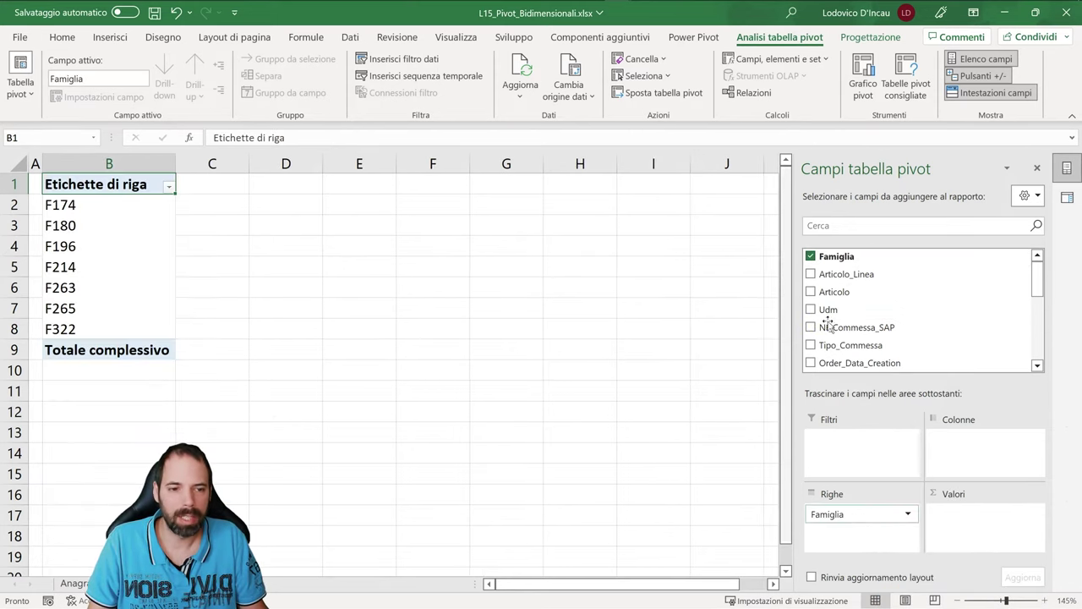
pyautogui.click(815, 225)
pyautogui.write('q')
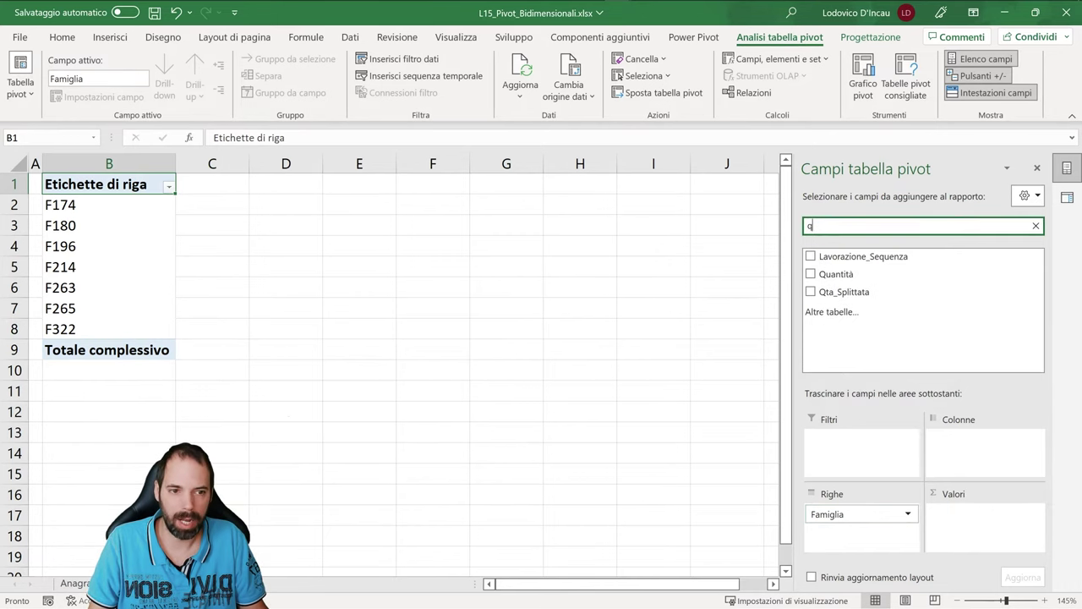
pyautogui.moveTo(845, 274); pyautogui.dragTo(972, 520)
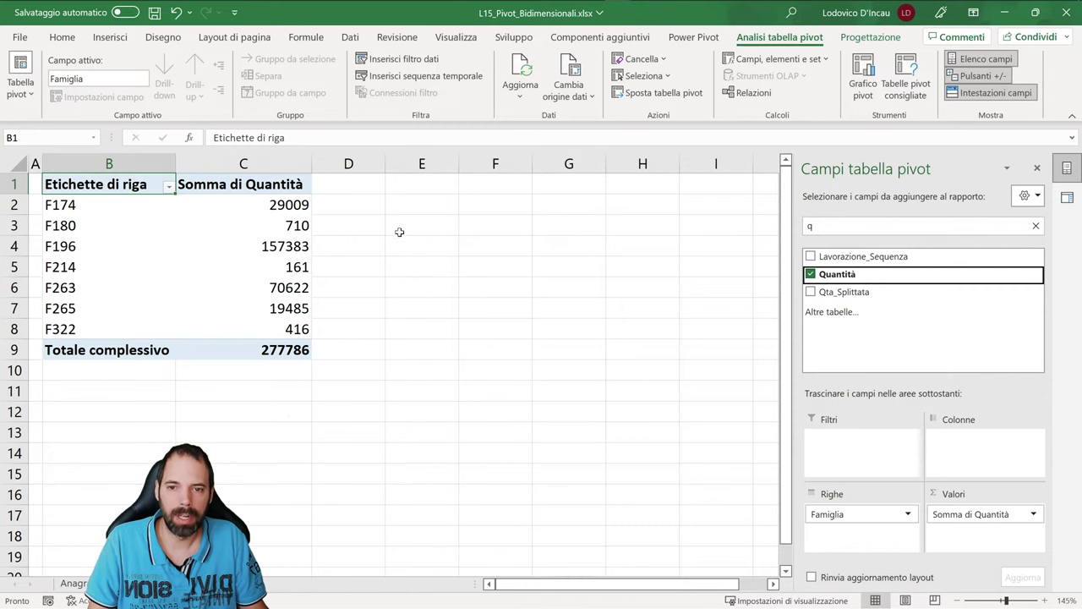
# Select cell E1 and bring up the Insert PivotTable source options
pyautogui.click(435, 185)
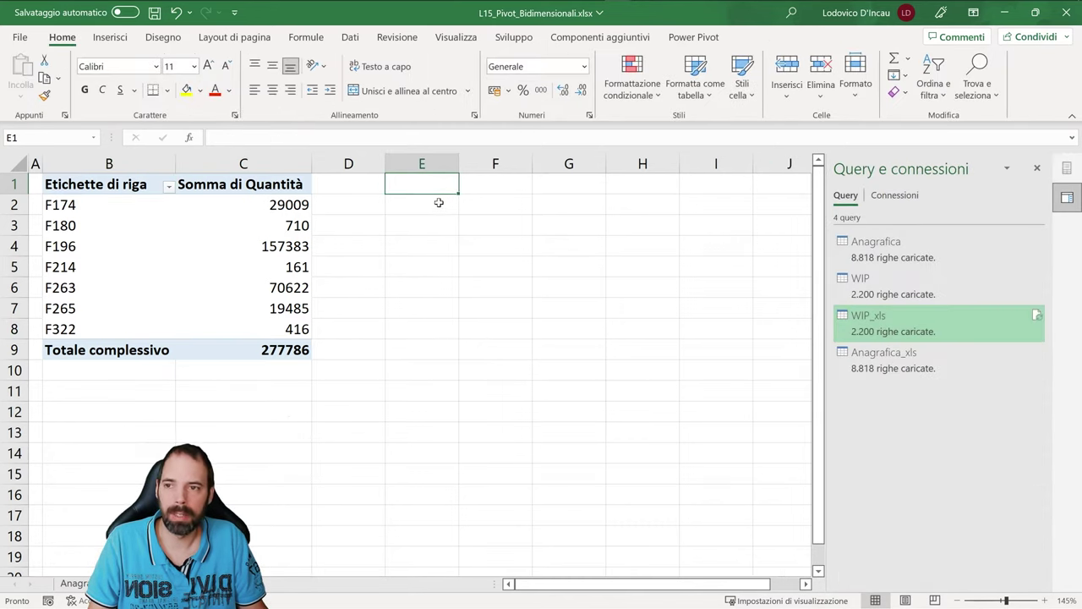
pyautogui.click(110, 37)
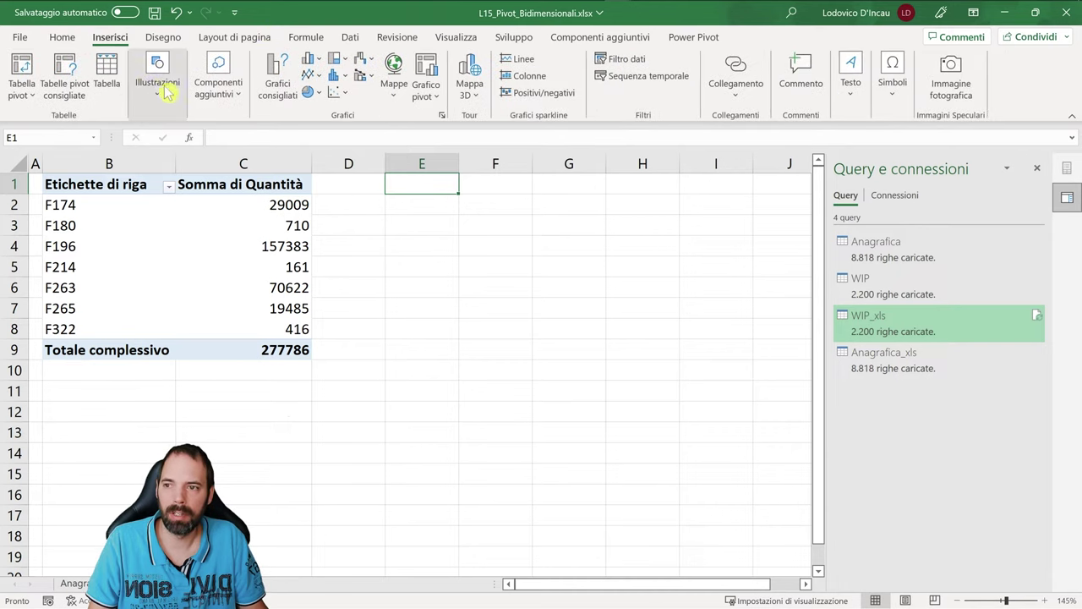
pyautogui.click(32, 94)
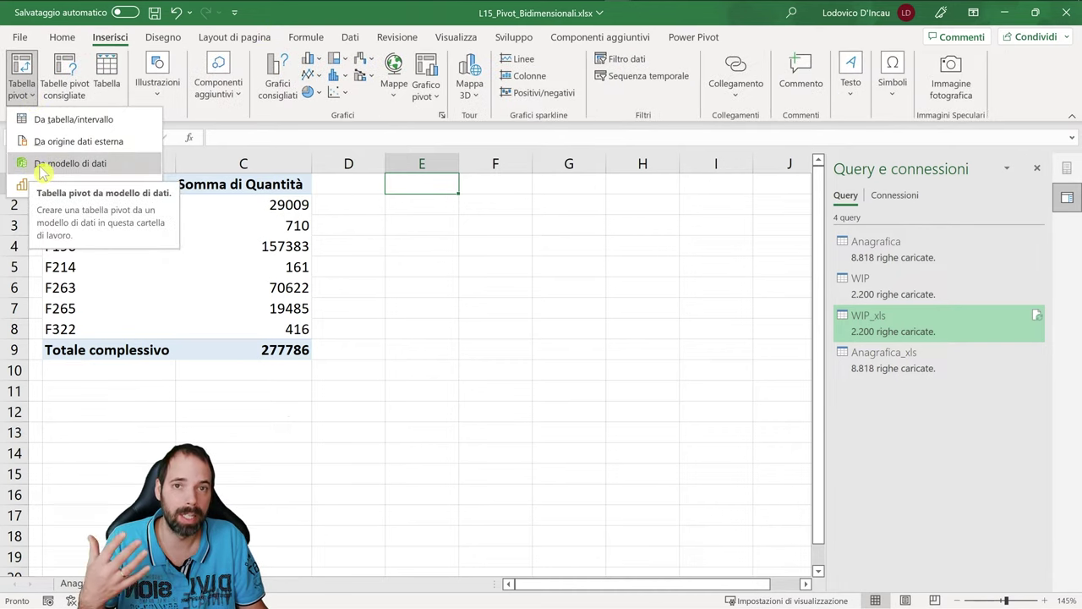
# Place a PivotTable from the Data Model at Foglio1!$E$1
pyautogui.click(103, 168)
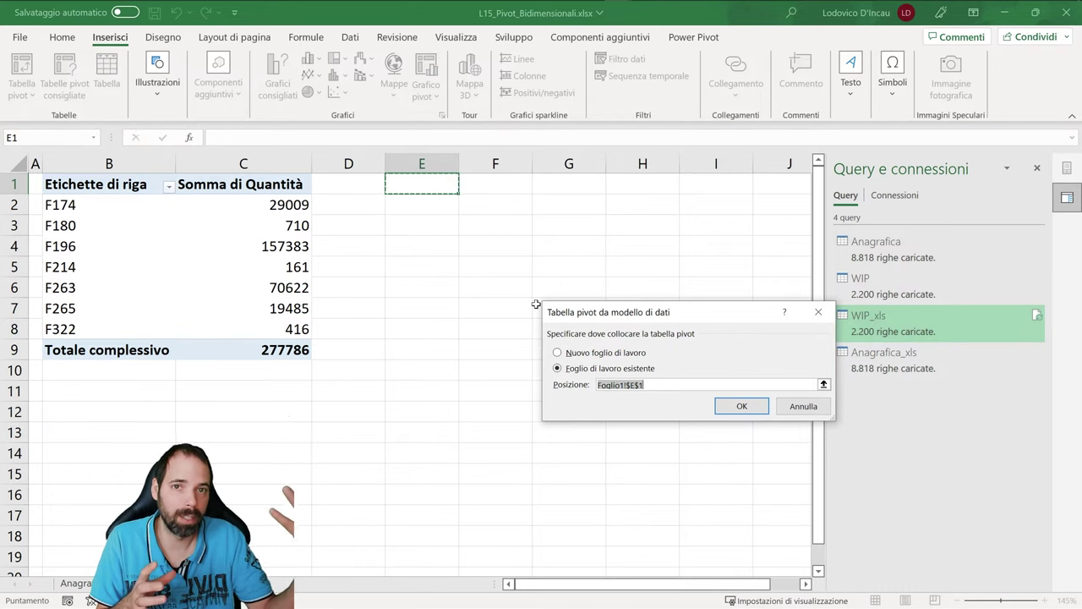
pyautogui.click(741, 407)
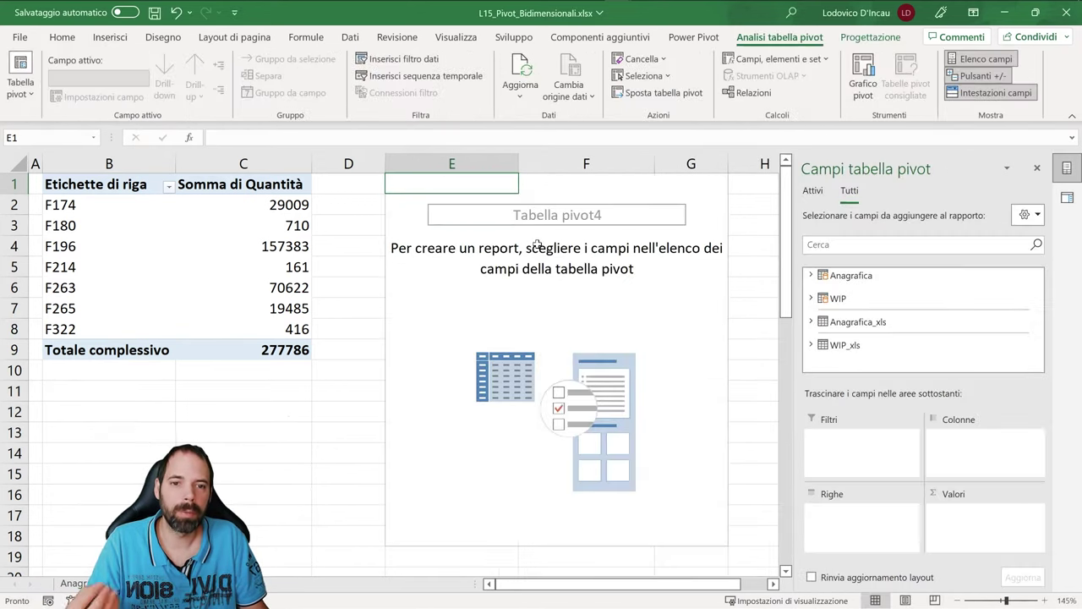
pyautogui.click(432, 218)
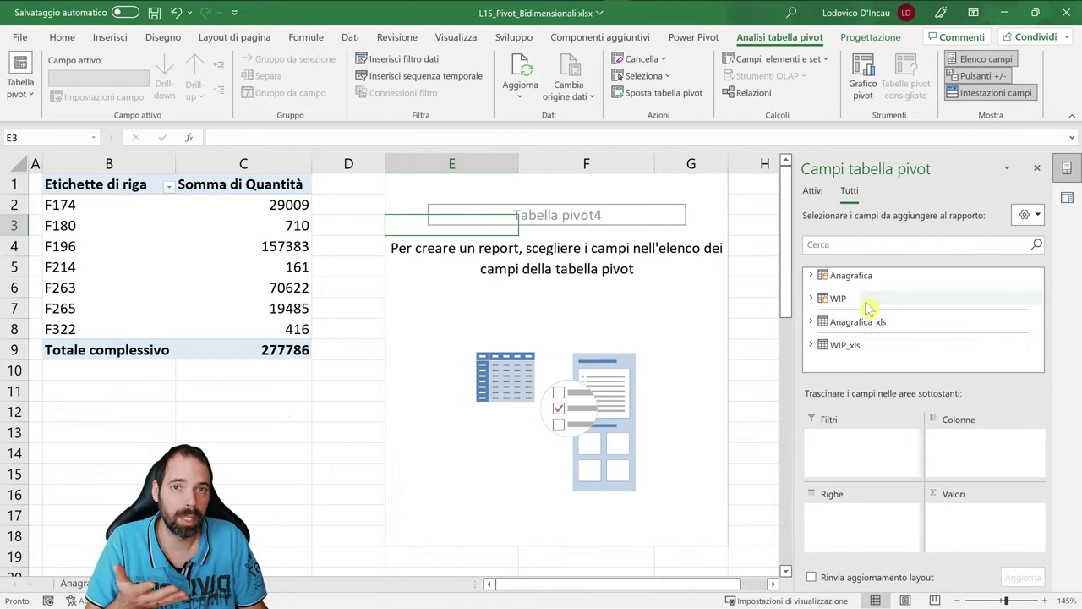
# Review the first pivot's field setup, then reselect the new data model pivot
pyautogui.click(173, 213)
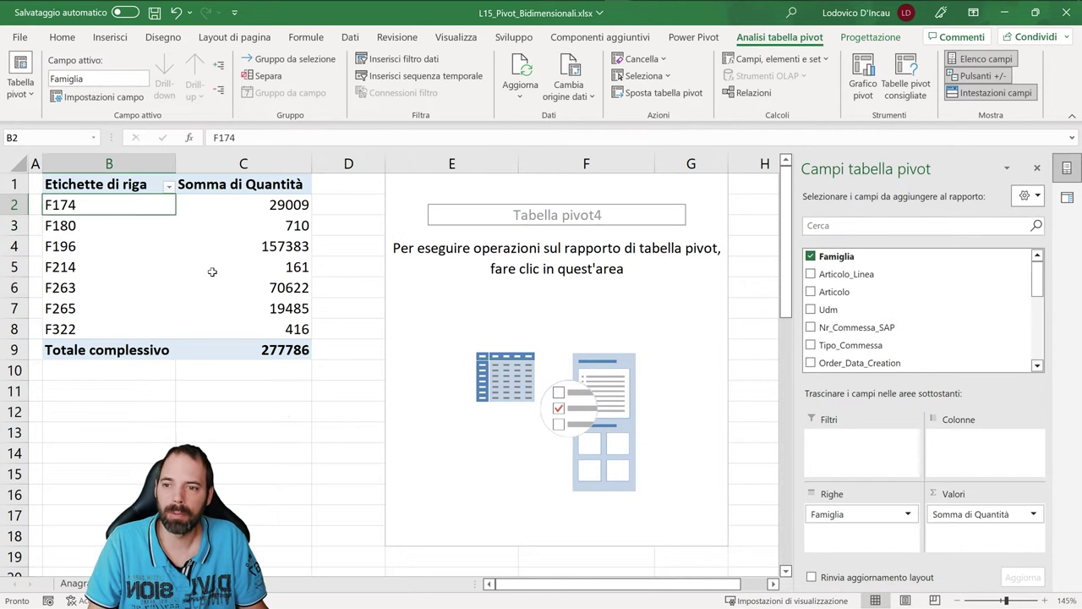
pyautogui.scroll(-5, 870, 300)
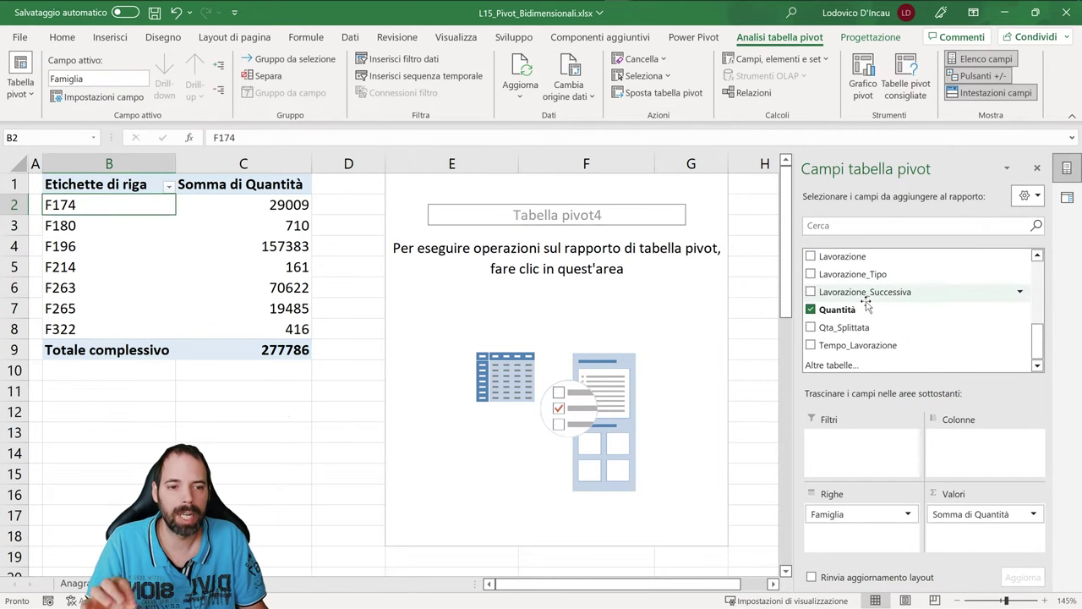
pyautogui.scroll(5, 863, 313)
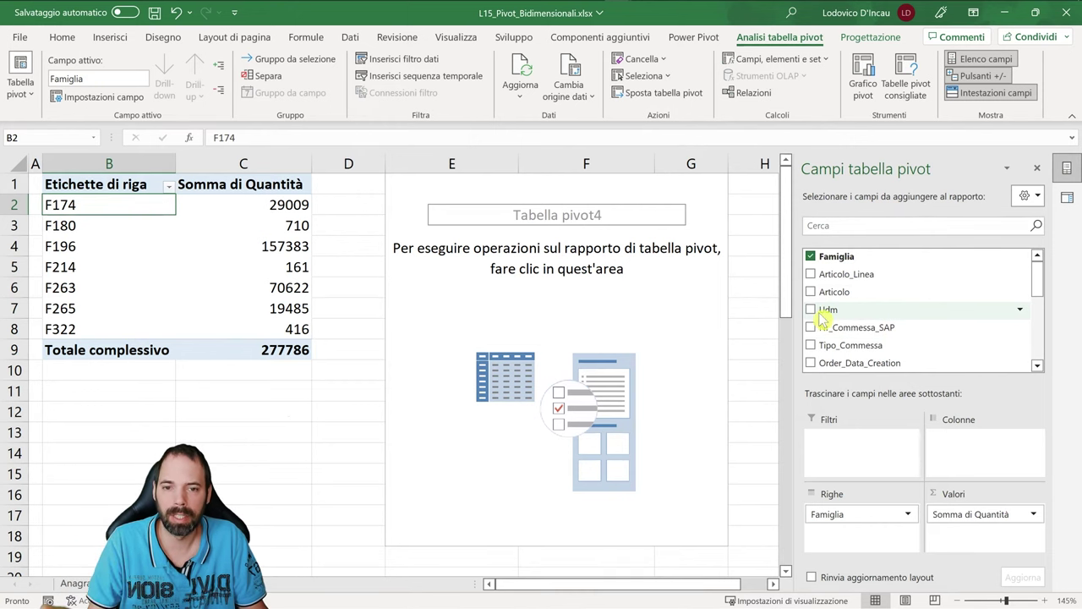
pyautogui.click(432, 201)
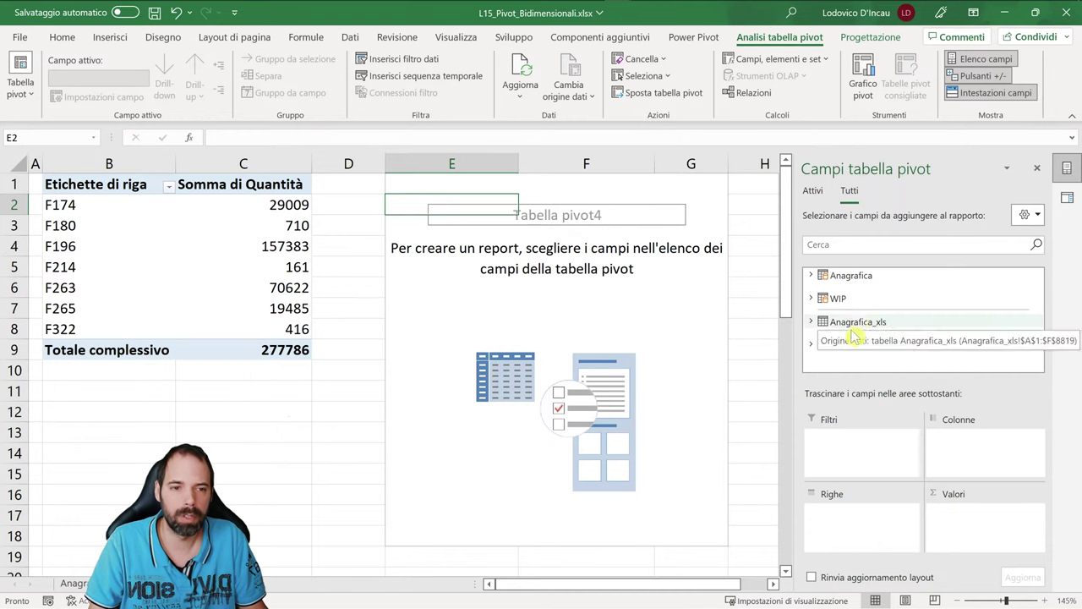
pyautogui.click(693, 37)
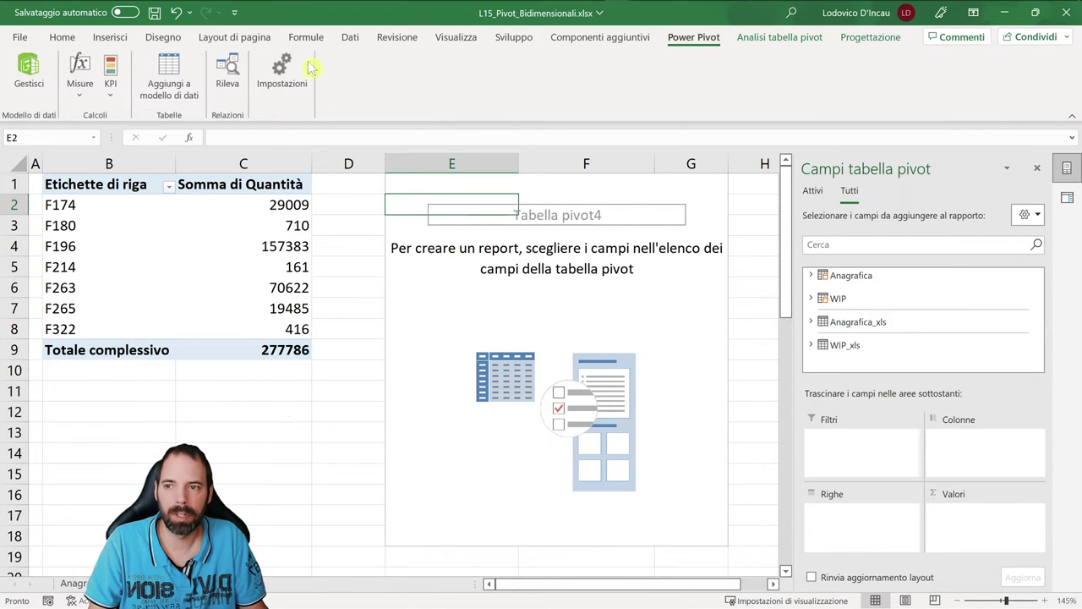
pyautogui.click(30, 76)
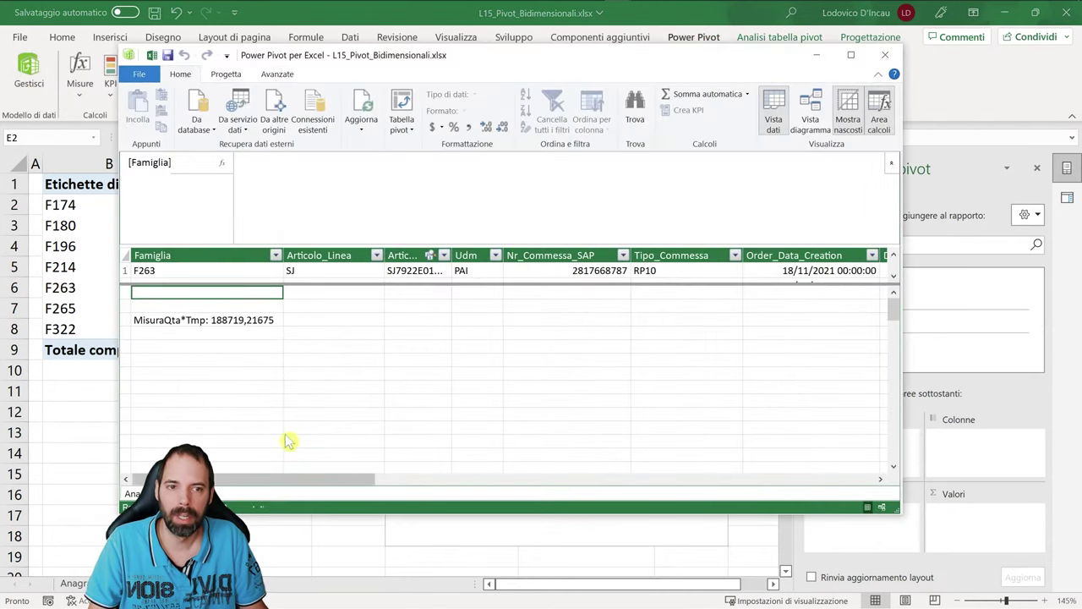
pyautogui.click(810, 110)
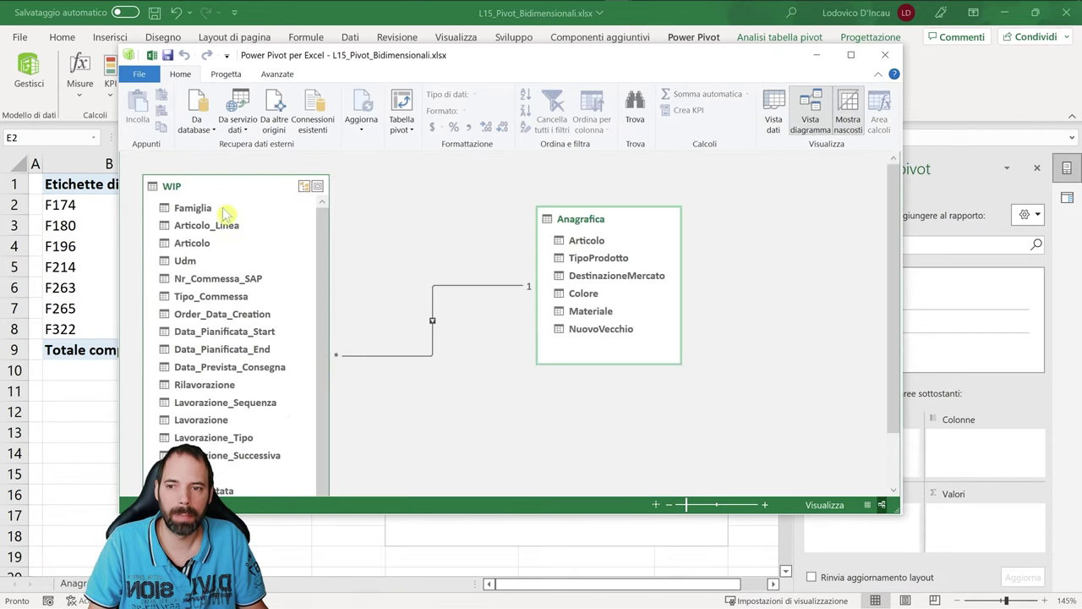
pyautogui.moveTo(736, 57); pyautogui.dragTo(498, 61)
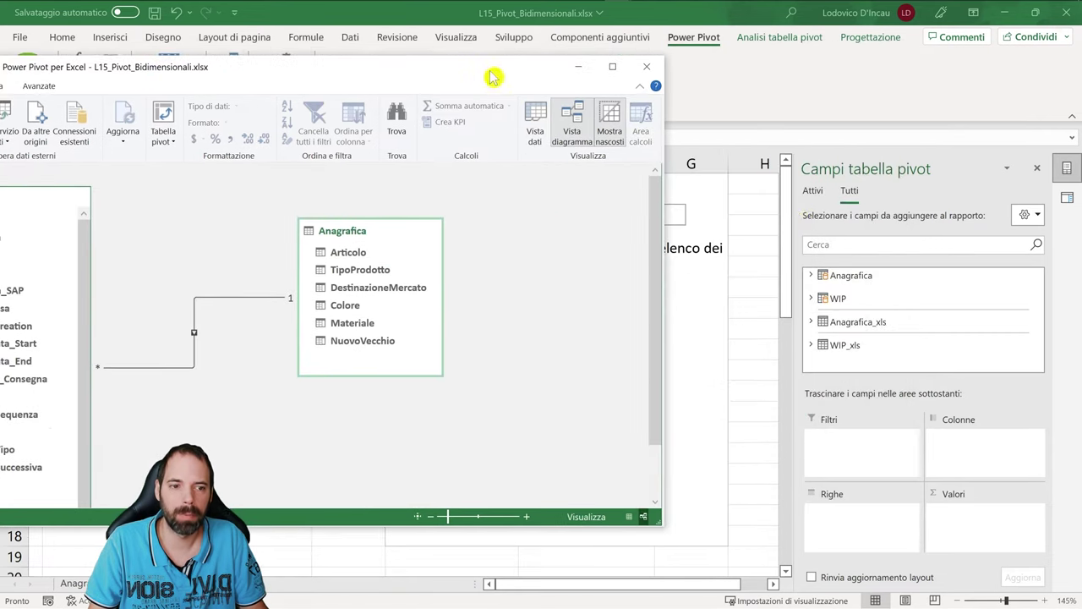
pyautogui.click(648, 64)
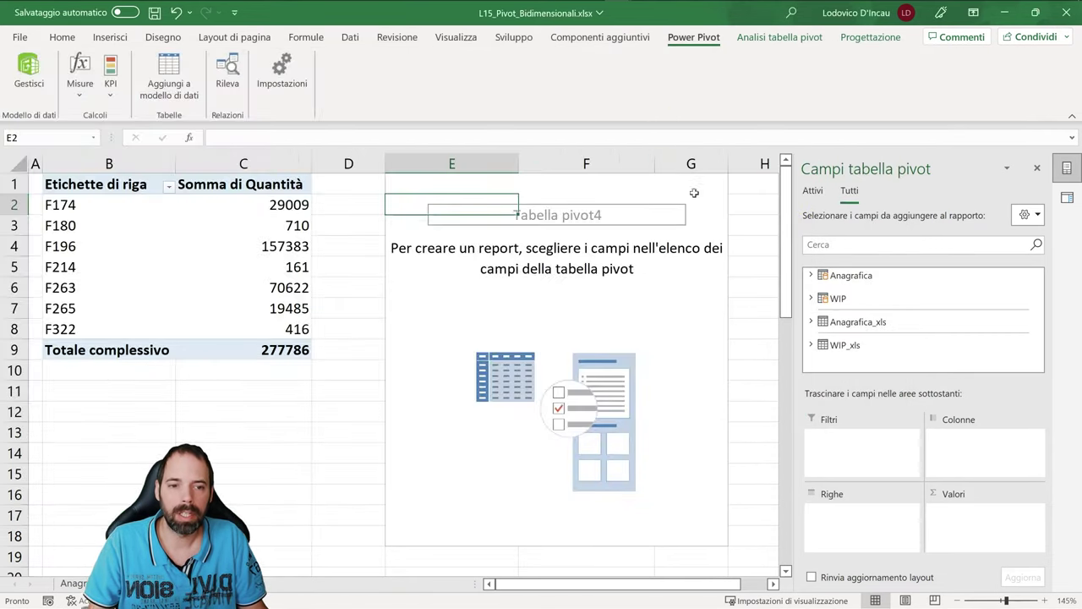
# Put WIP's Famiglia in rows with Anagrafica's TipoProdotto nested beneath, checking F174 and F180
pyautogui.click(811, 298)
pyautogui.moveTo(859, 288); pyautogui.dragTo(857, 511)
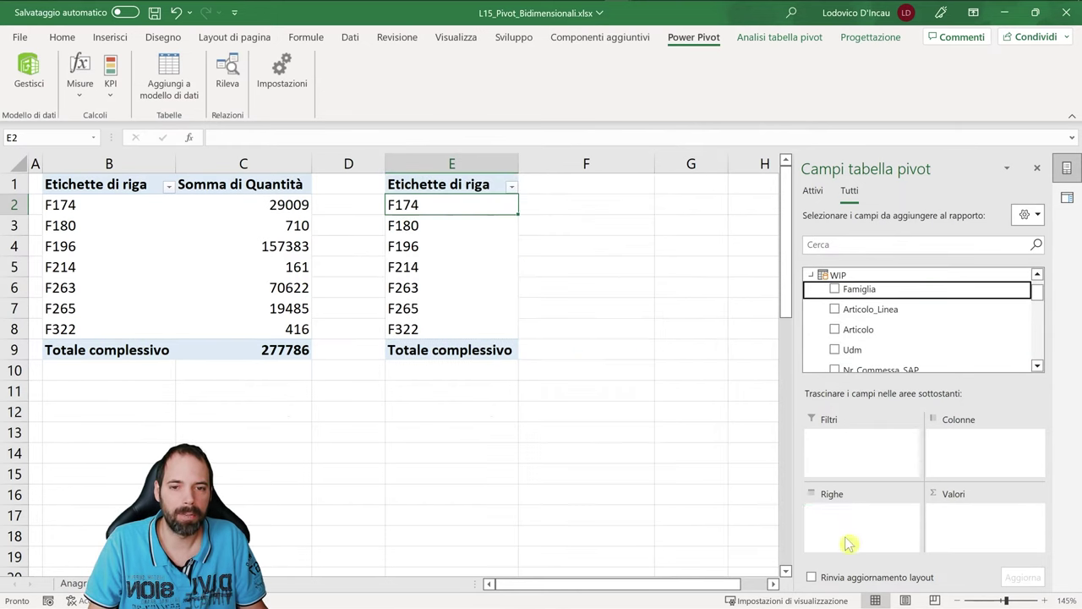
pyautogui.click(810, 275)
pyautogui.click(810, 275)
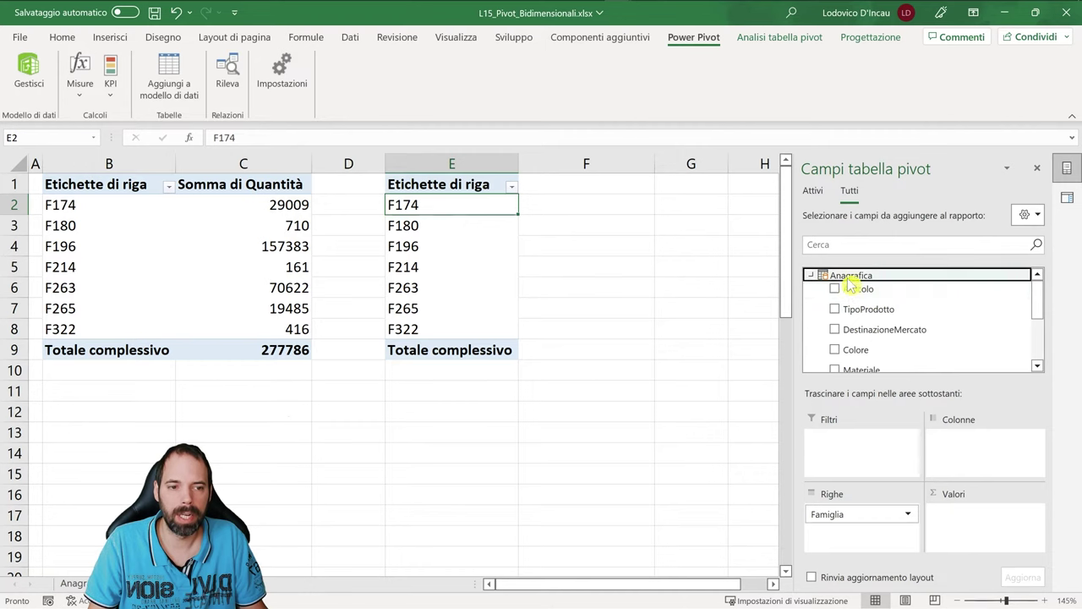
pyautogui.moveTo(851, 310); pyautogui.dragTo(855, 533)
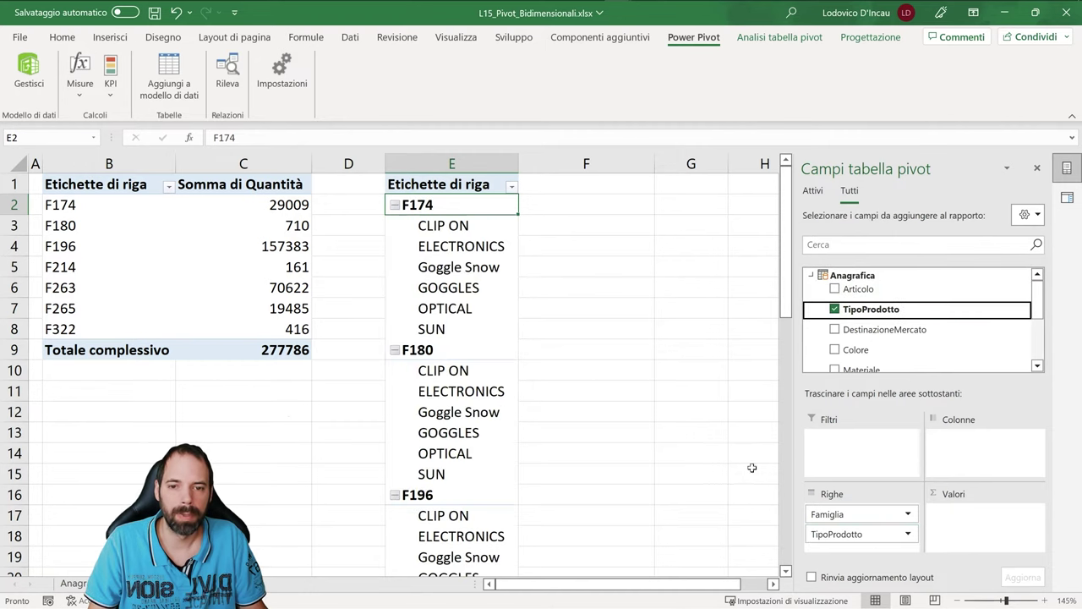
pyautogui.moveTo(448, 225); pyautogui.dragTo(449, 327)
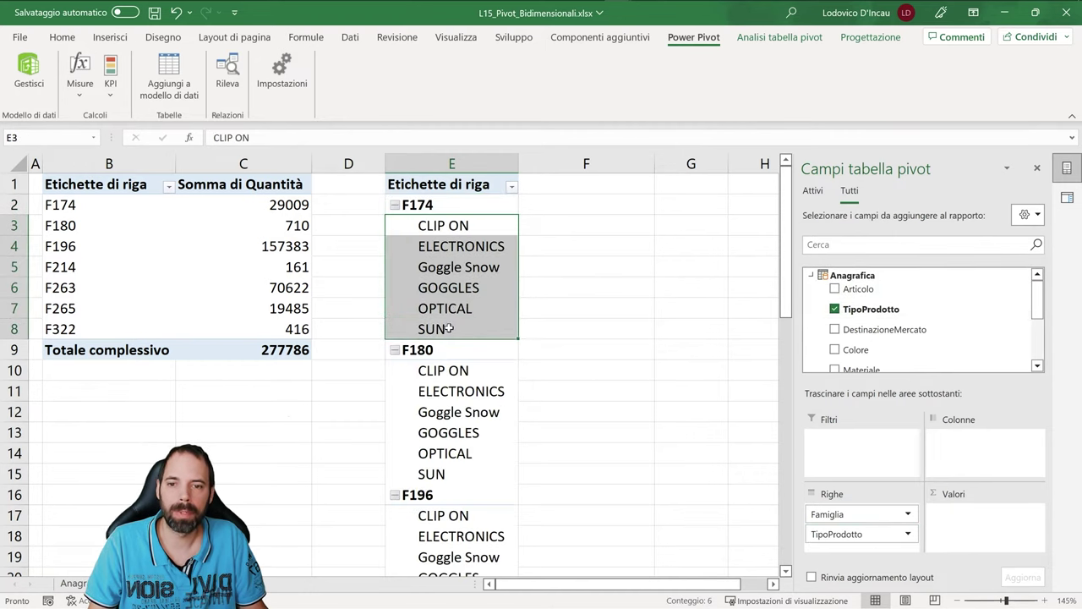
pyautogui.moveTo(452, 375); pyautogui.dragTo(442, 473)
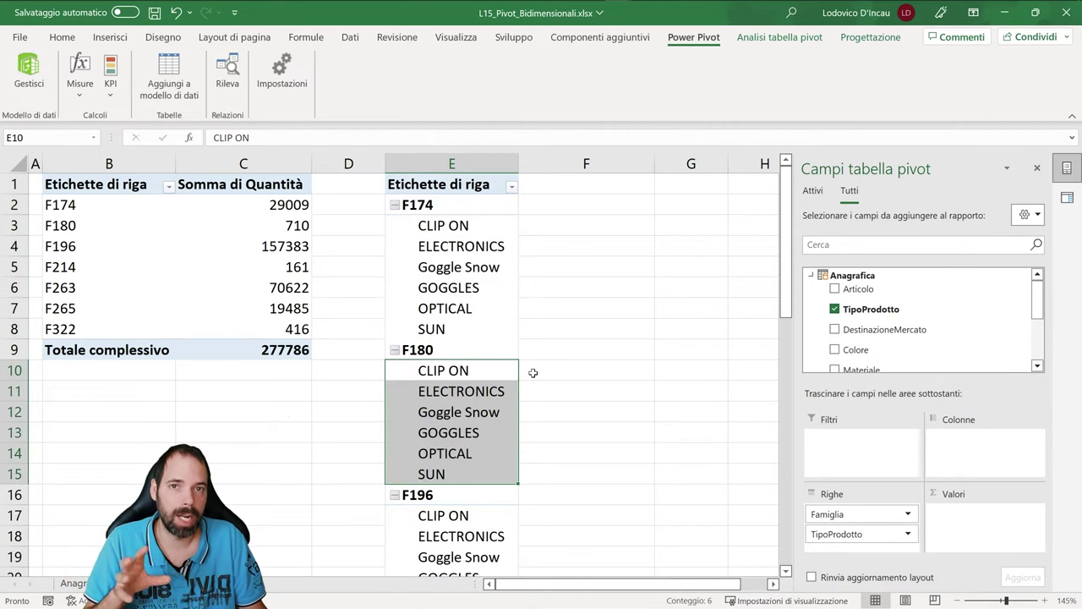
# Add the MisuraQta*Tmp measure as values and inspect the F174 OPTICAL and SUN figures
pyautogui.click(811, 274)
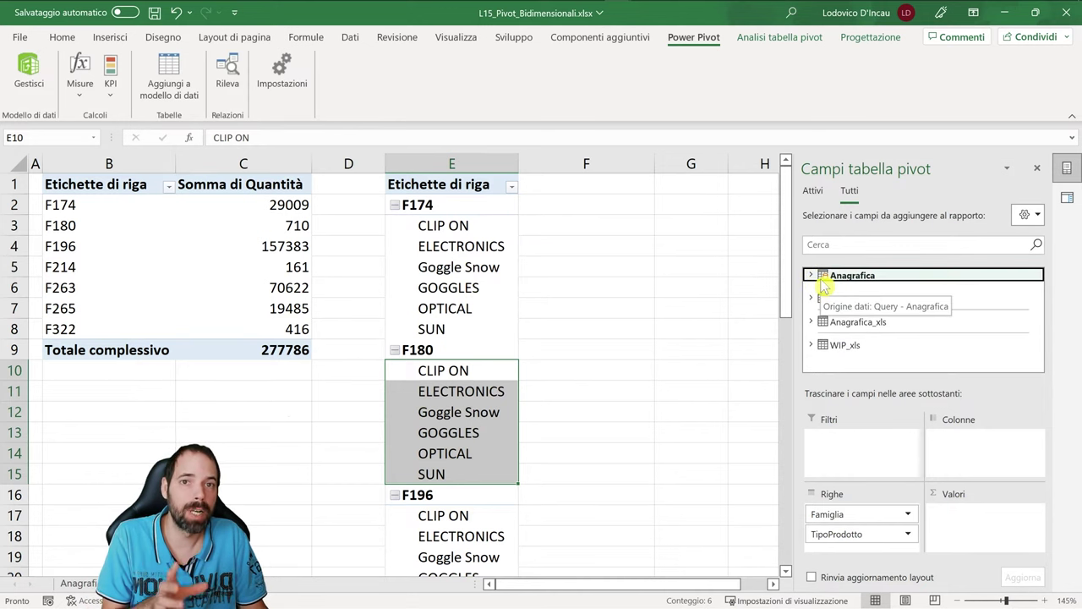
pyautogui.click(812, 298)
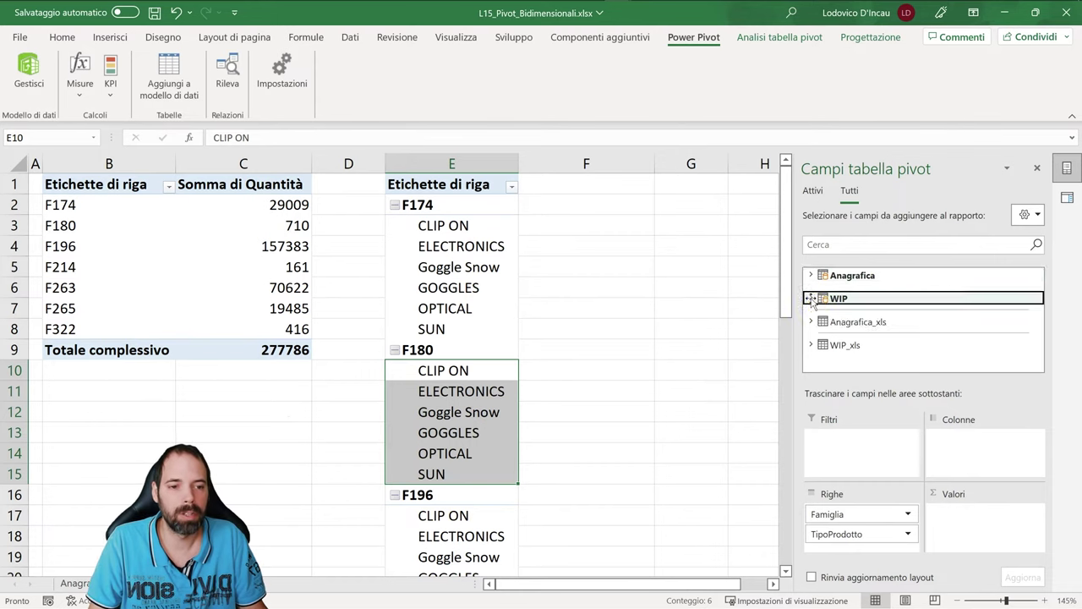
pyautogui.scroll(-10, 845, 309)
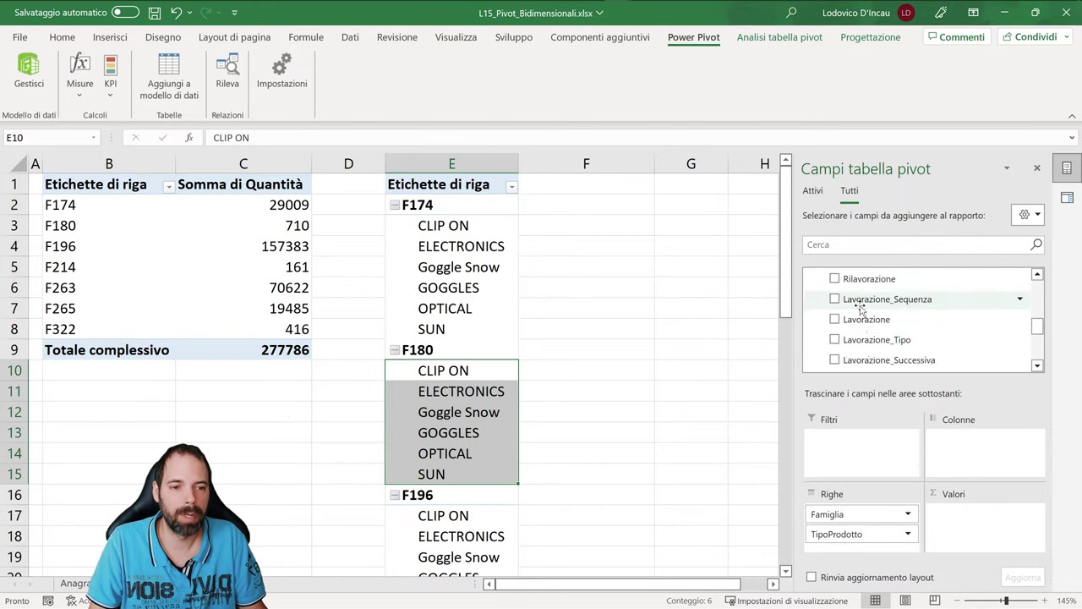
pyautogui.scroll(-2, 866, 347)
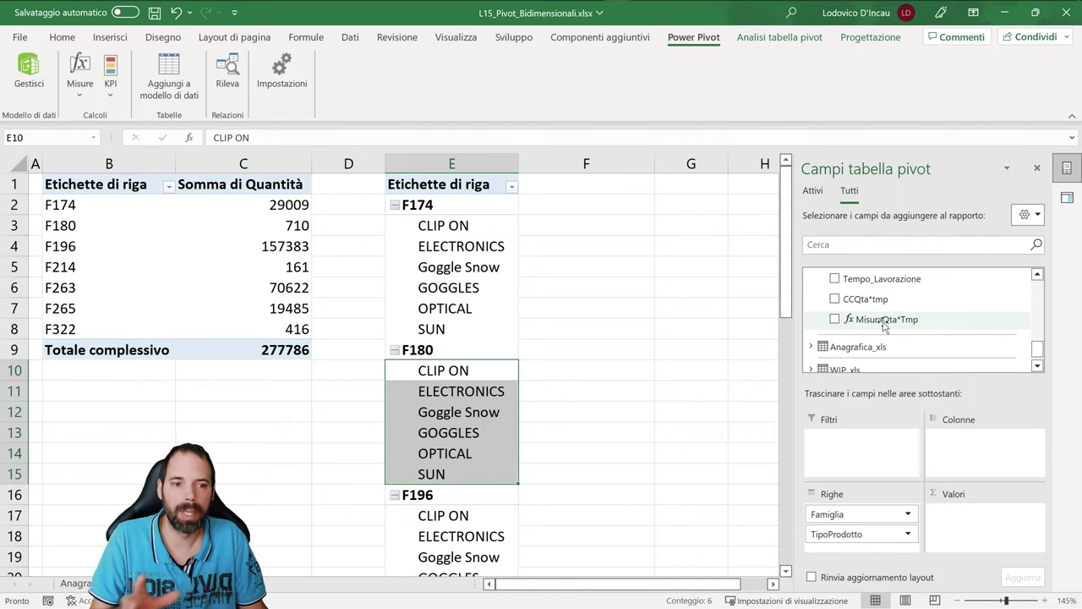
pyautogui.moveTo(884, 326); pyautogui.dragTo(970, 524)
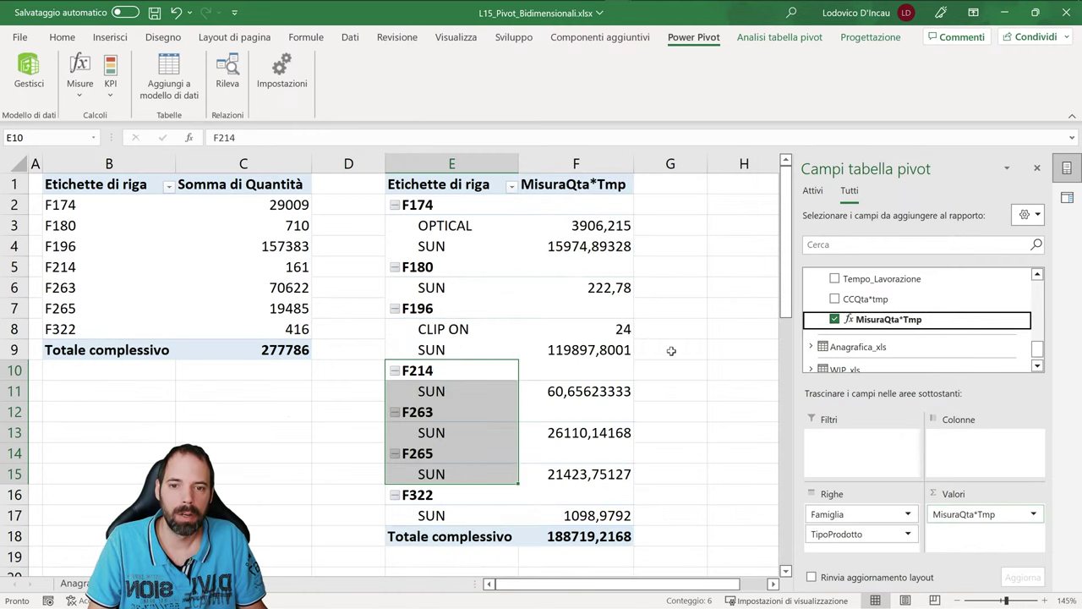
pyautogui.moveTo(457, 226); pyautogui.dragTo(460, 245)
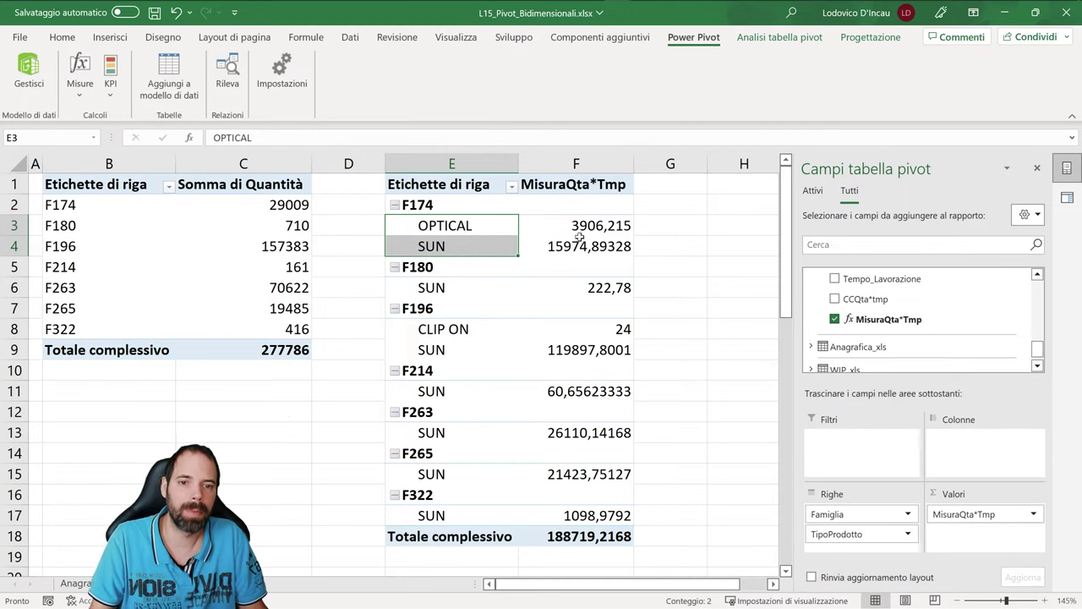
pyautogui.moveTo(584, 225); pyautogui.dragTo(598, 476)
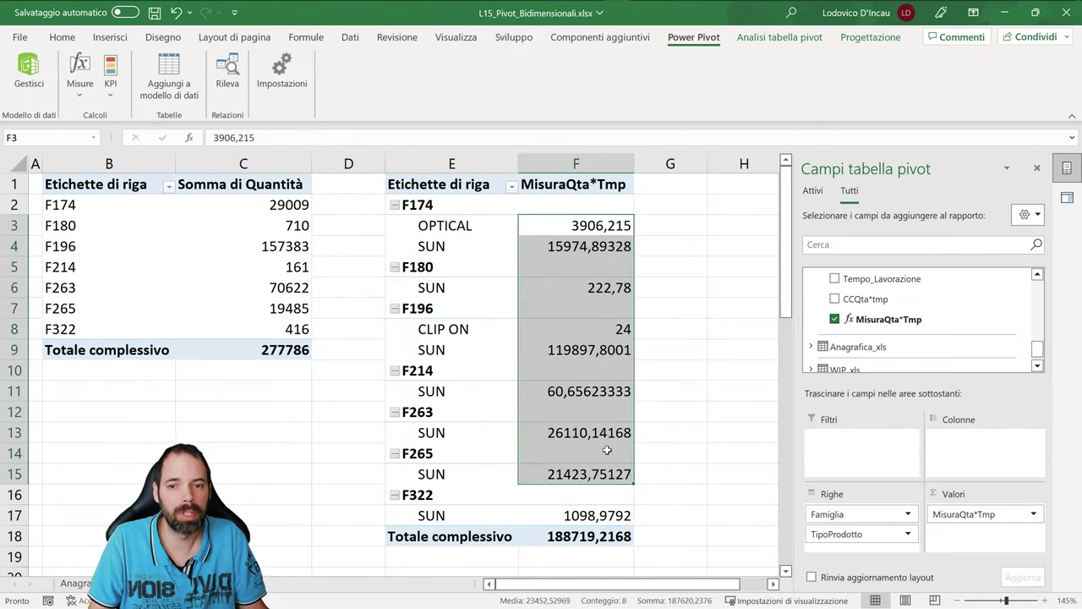
pyautogui.click(416, 224)
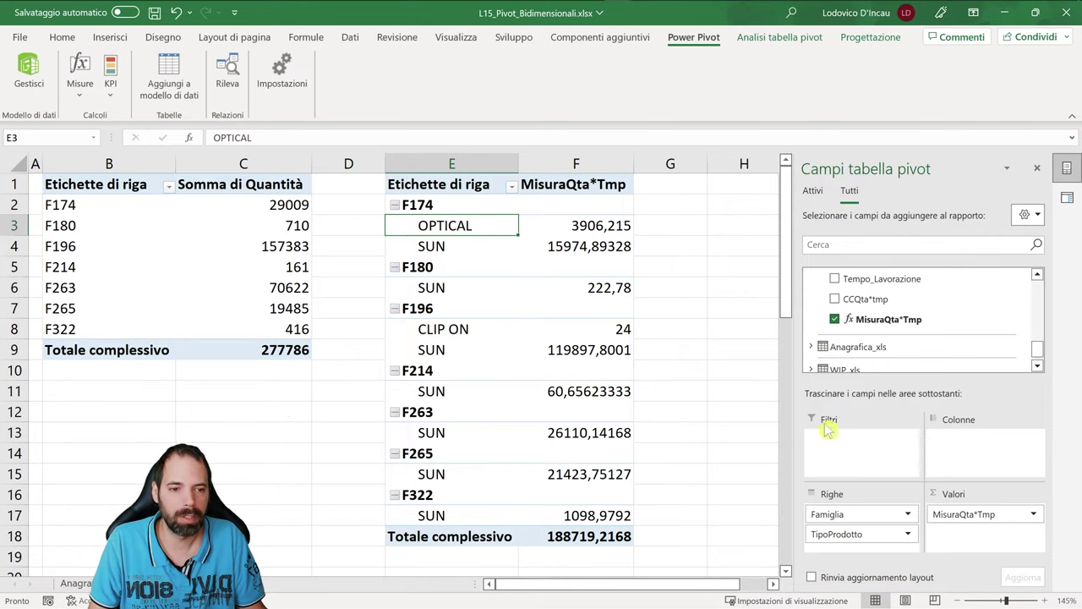
# Swap the Anagrafica TipoProdotto rows for Anagrafica_xls's TipoProdotto under Famiglia
pyautogui.moveTo(1037, 346); pyautogui.dragTo(1037, 288)
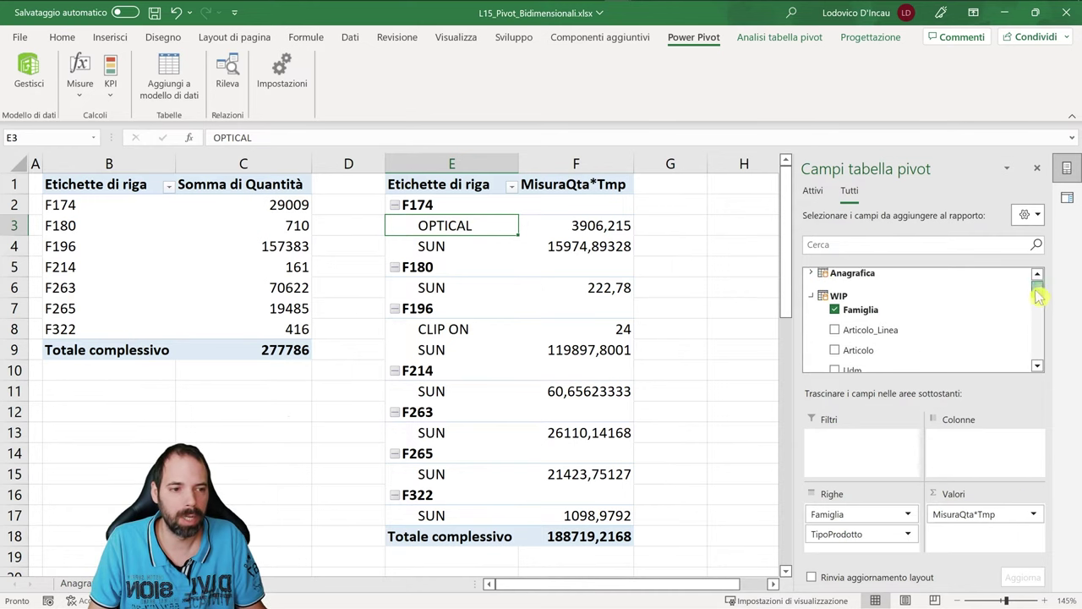
pyautogui.click(809, 298)
pyautogui.moveTo(847, 534); pyautogui.dragTo(862, 390)
pyautogui.click(811, 275)
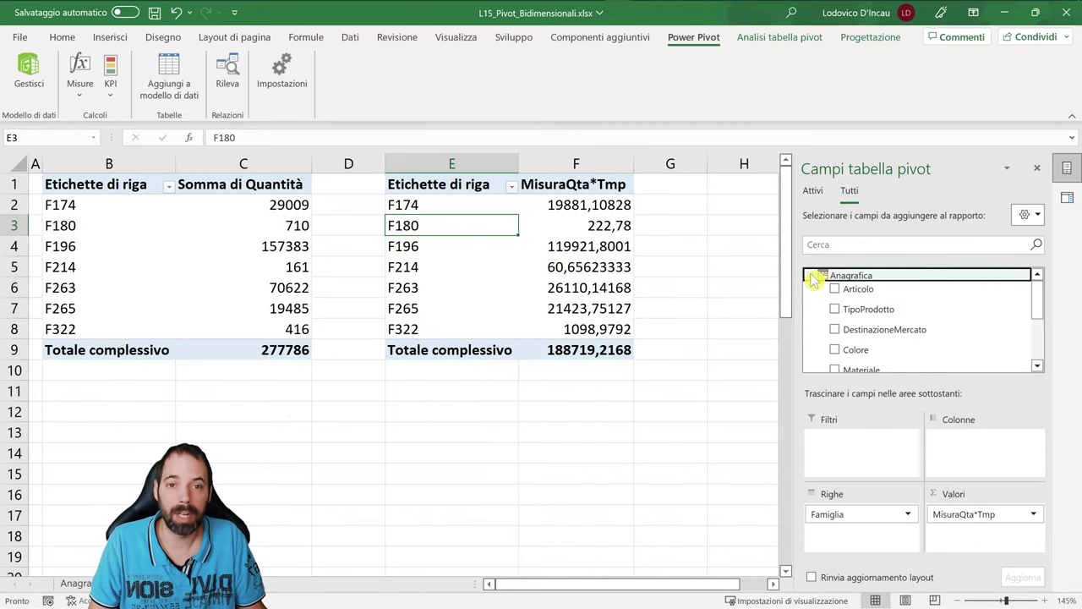
pyautogui.click(810, 275)
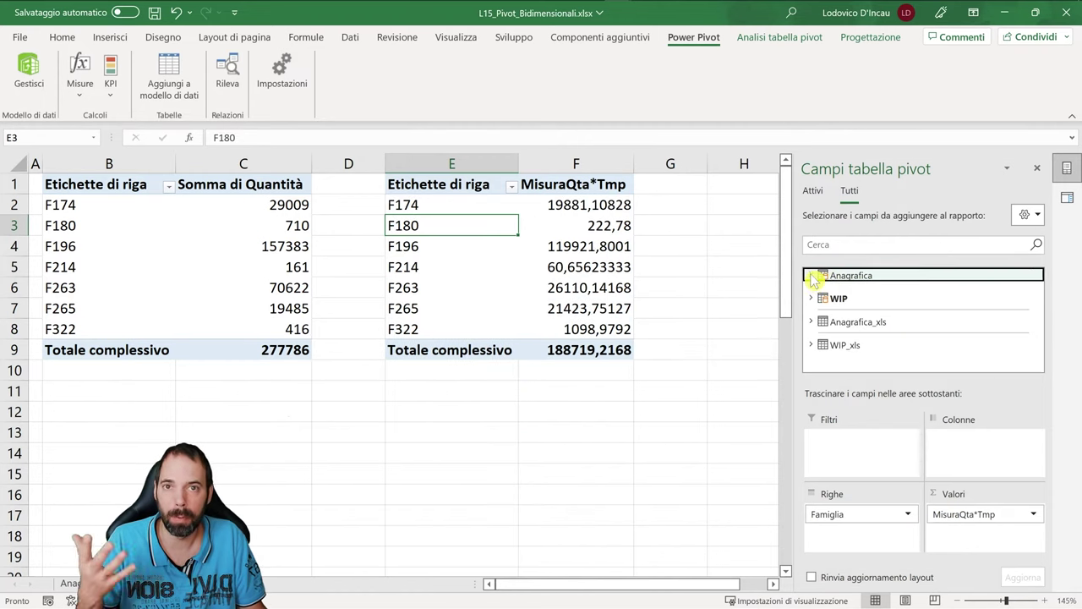
pyautogui.click(811, 322)
pyautogui.moveTo(852, 310); pyautogui.dragTo(840, 535)
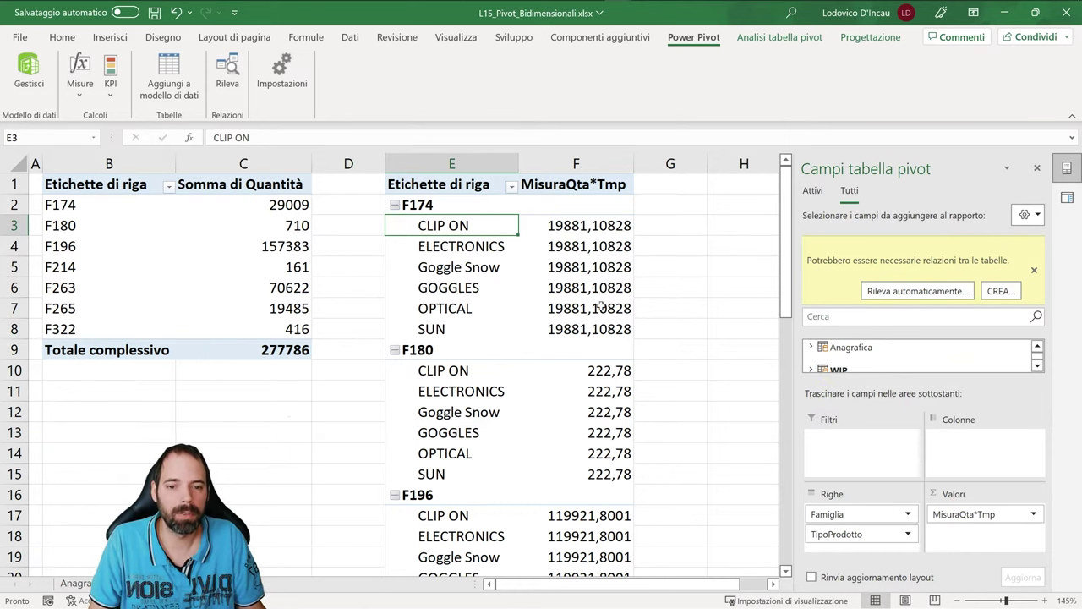
# Inspect the repeated MisuraQta*Tmp values, such as 222,78 throughout F180, across product types
pyautogui.moveTo(571, 227); pyautogui.dragTo(570, 327)
pyautogui.click(427, 205)
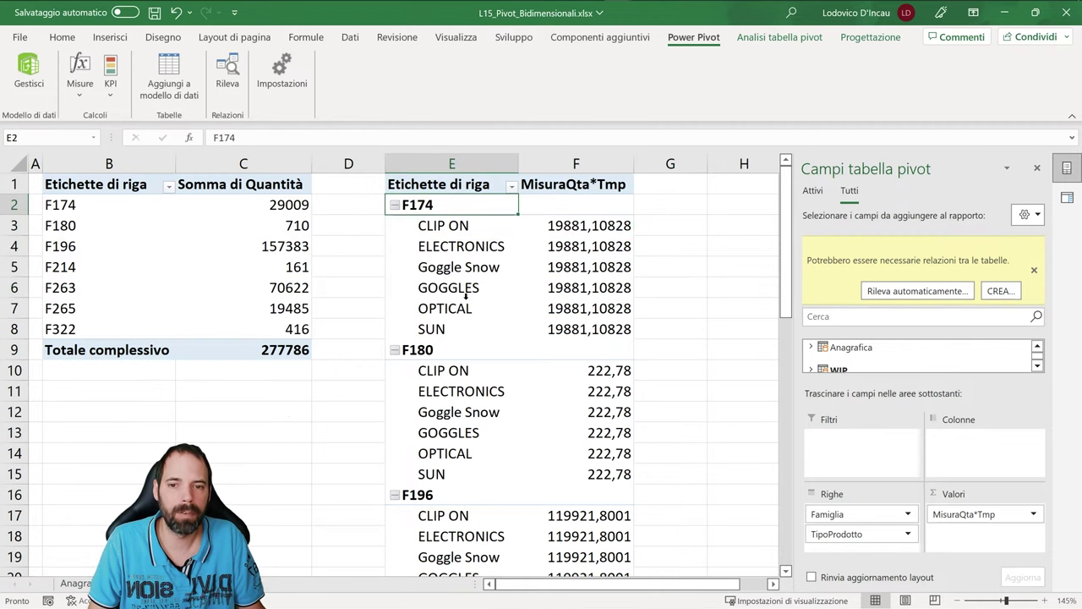
pyautogui.click(431, 355)
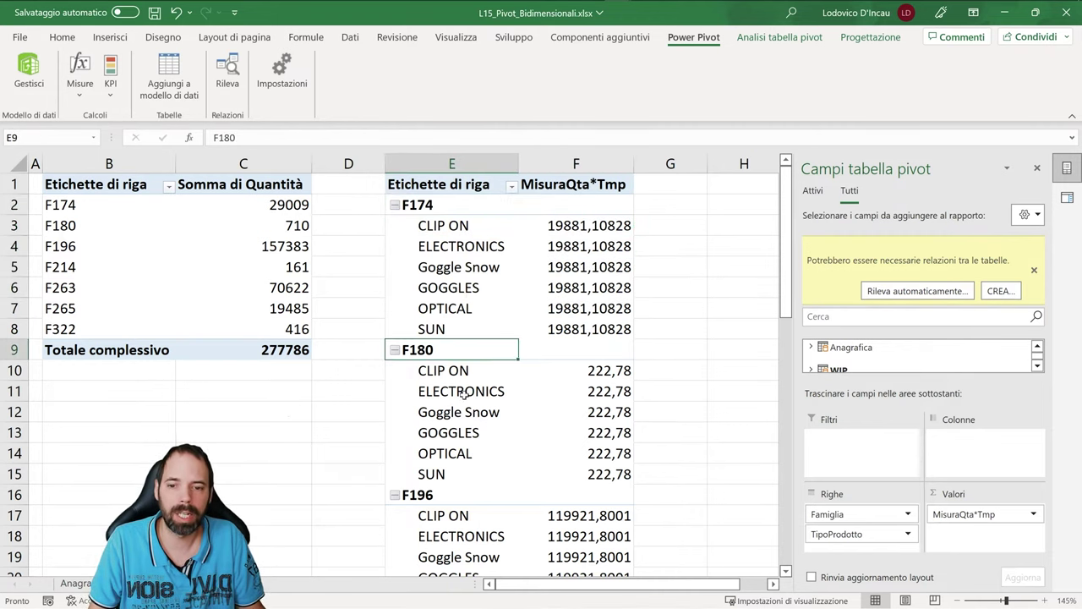
pyautogui.moveTo(582, 377); pyautogui.dragTo(580, 467)
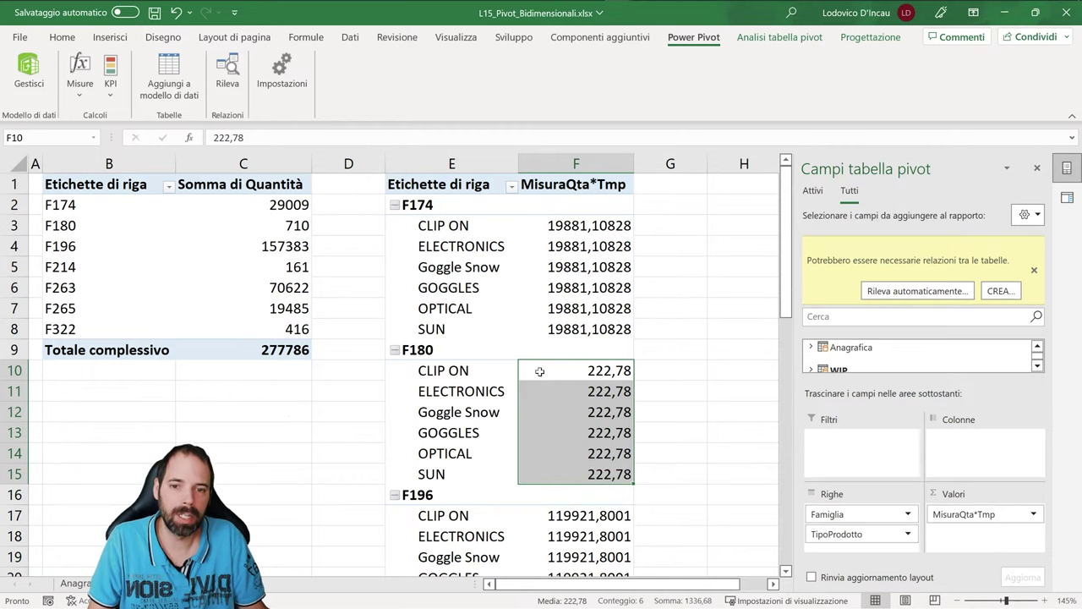
pyautogui.moveTo(464, 230); pyautogui.dragTo(439, 332)
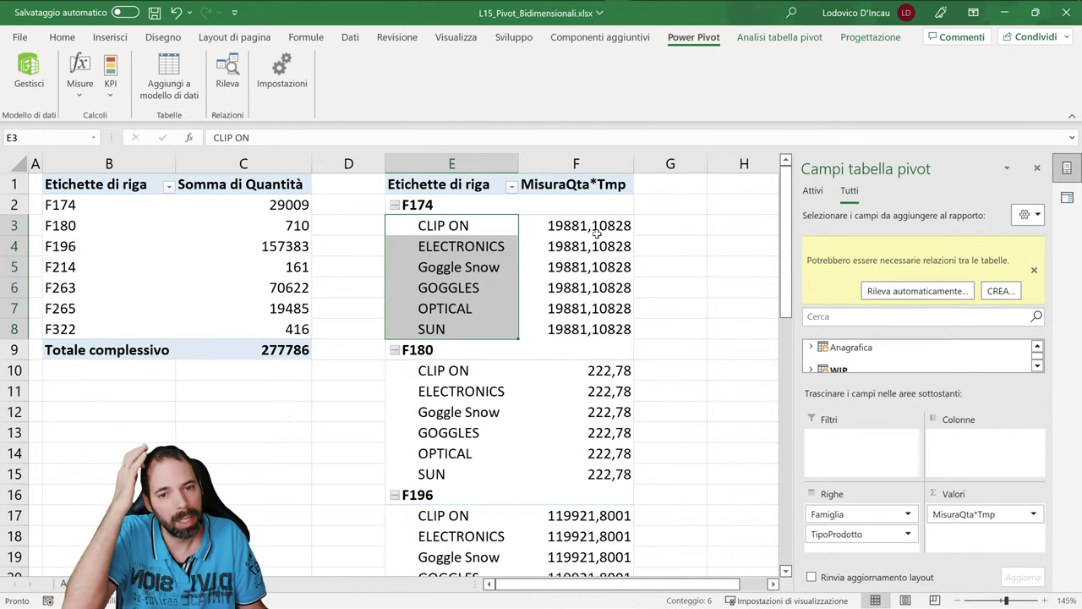
pyautogui.moveTo(596, 226); pyautogui.dragTo(587, 326)
pyautogui.click(451, 253)
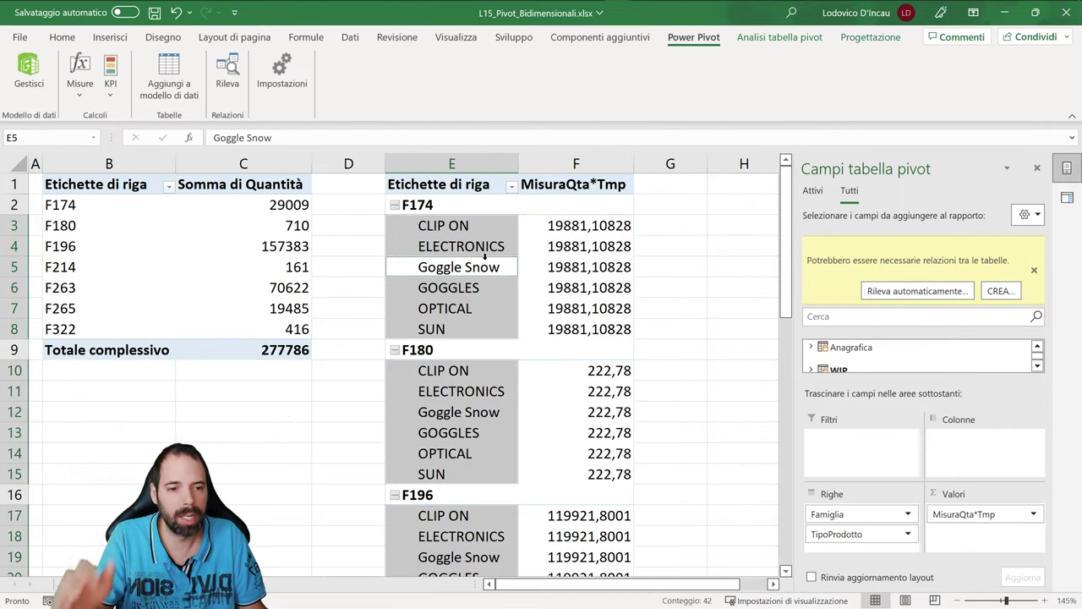
pyautogui.scroll(-3, 845, 359)
pyautogui.scroll(3, 846, 365)
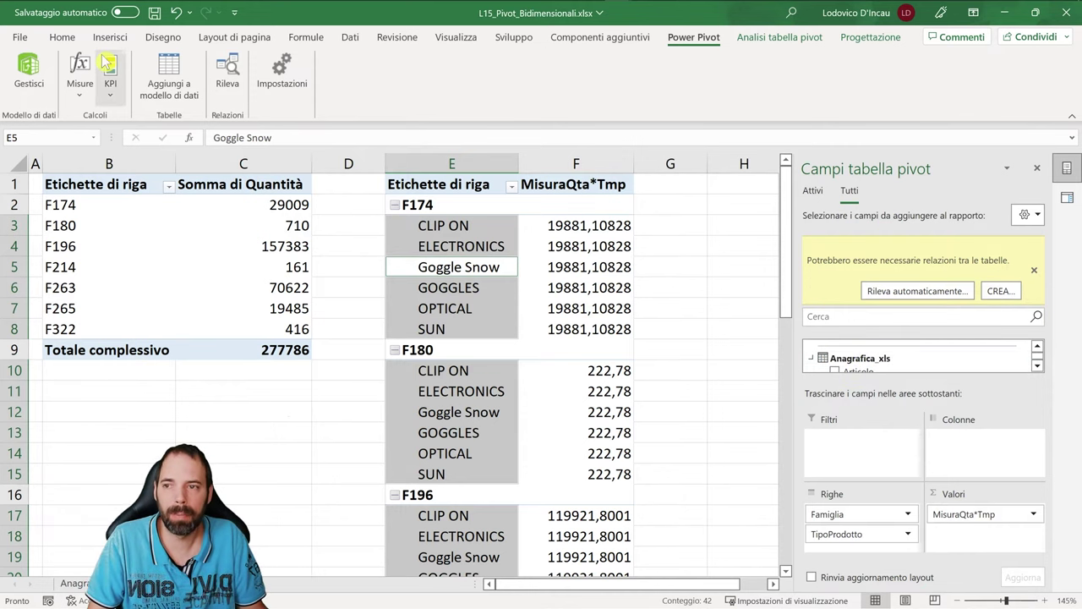
# In Power Pivot's diagram view, link WIP.Articolo to Anagrafica_xls.Articolo, then close the window
pyautogui.click(27, 73)
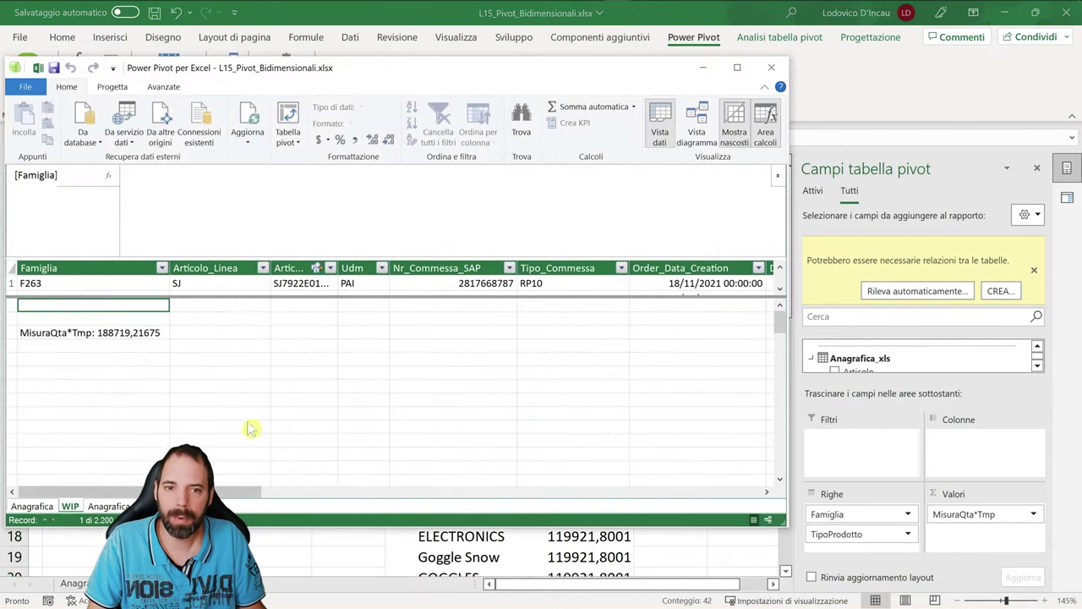
pyautogui.click(699, 135)
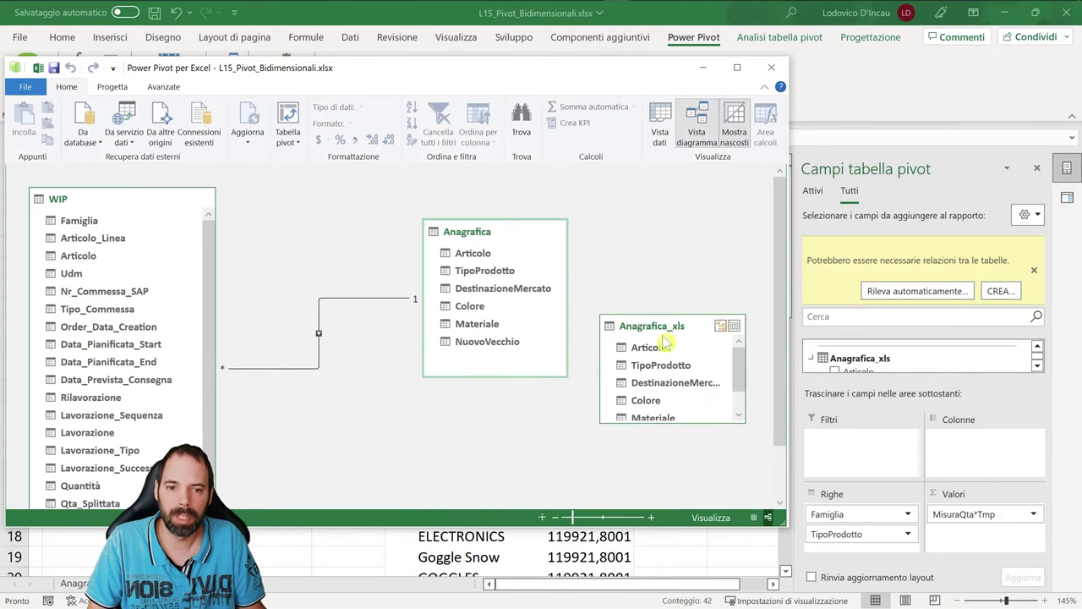
pyautogui.moveTo(662, 352); pyautogui.dragTo(662, 427)
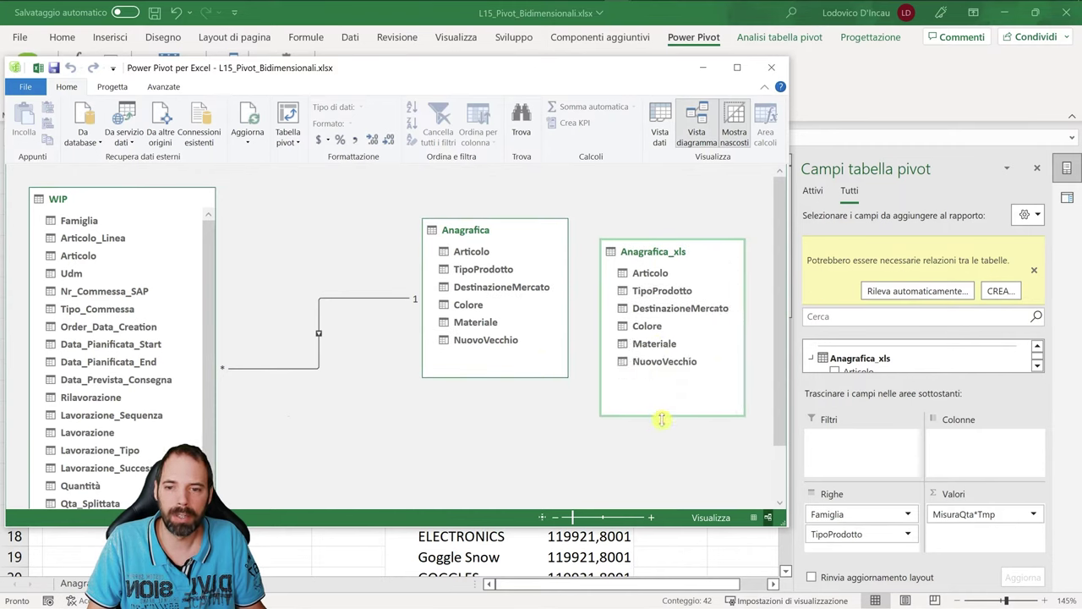
pyautogui.click(350, 298)
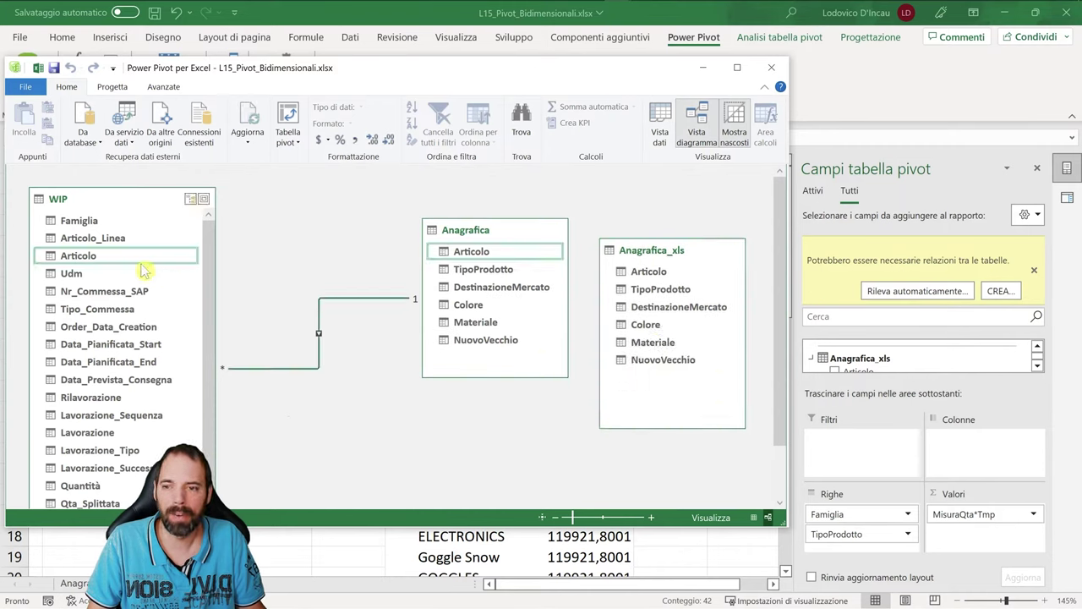
pyautogui.click(201, 264)
pyautogui.moveTo(645, 277); pyautogui.dragTo(98, 254)
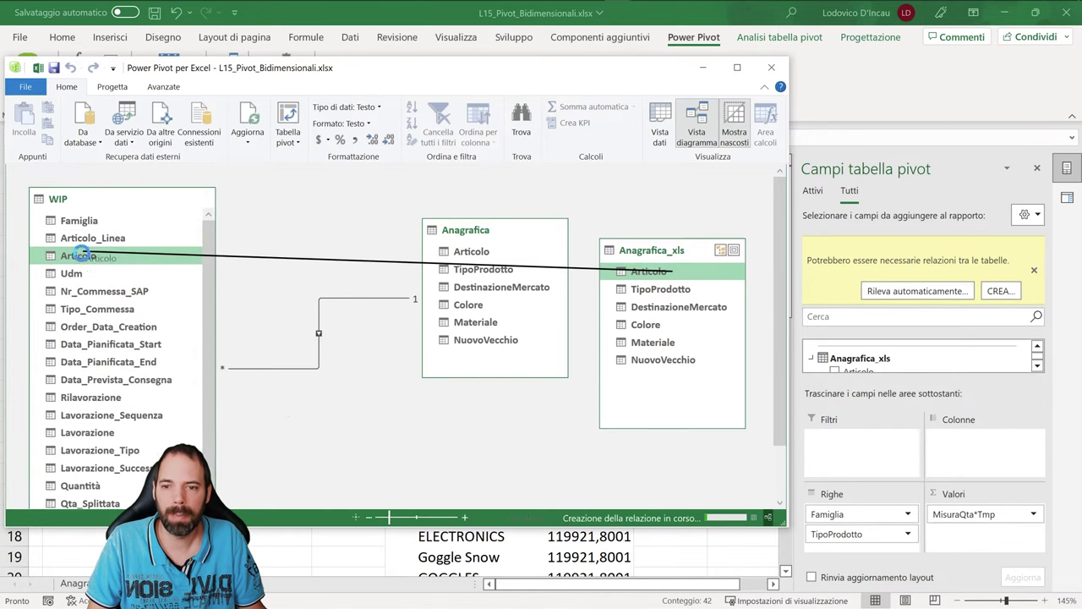
pyautogui.click(456, 372)
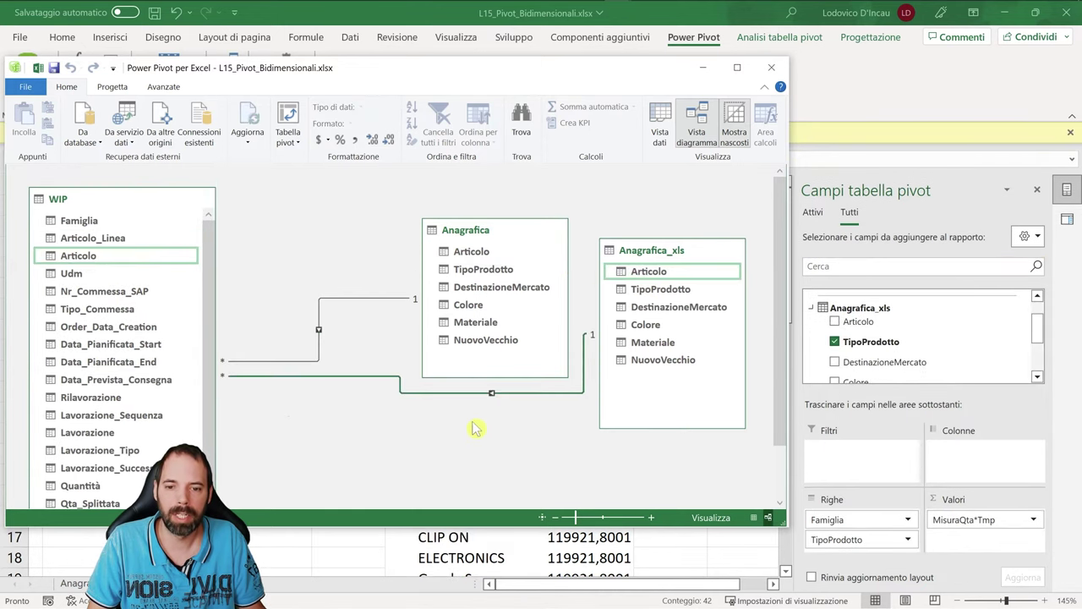
pyautogui.click(786, 80)
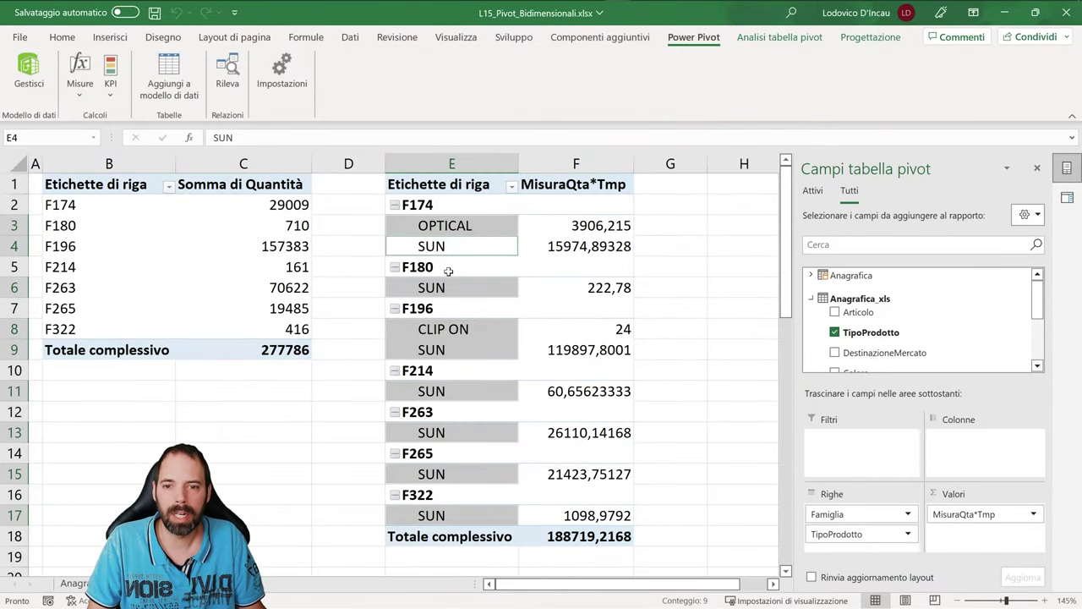
pyautogui.click(459, 225)
pyautogui.click(474, 206)
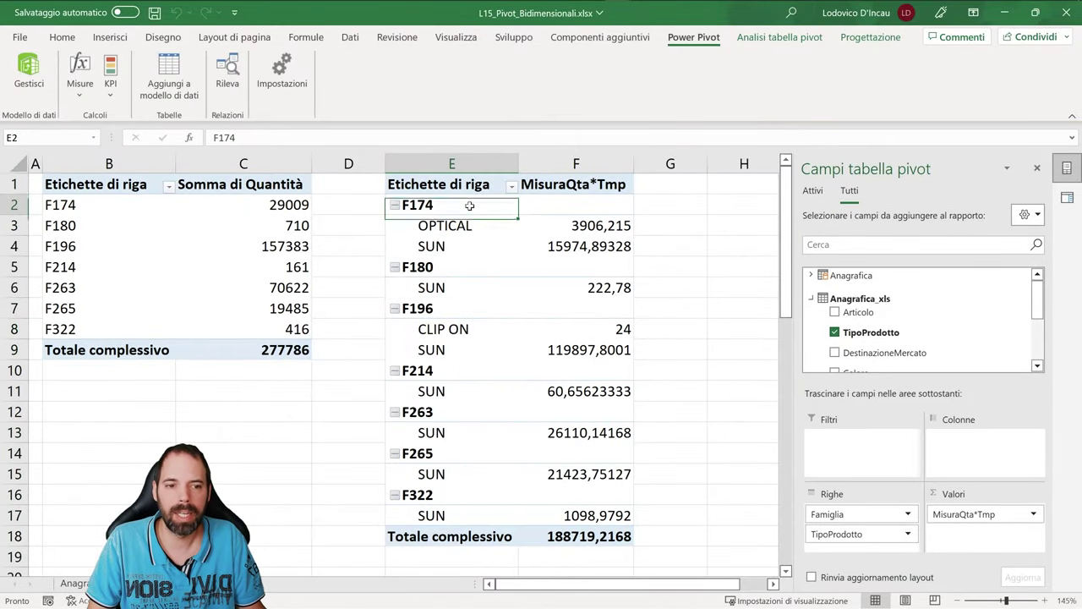
pyautogui.click(810, 298)
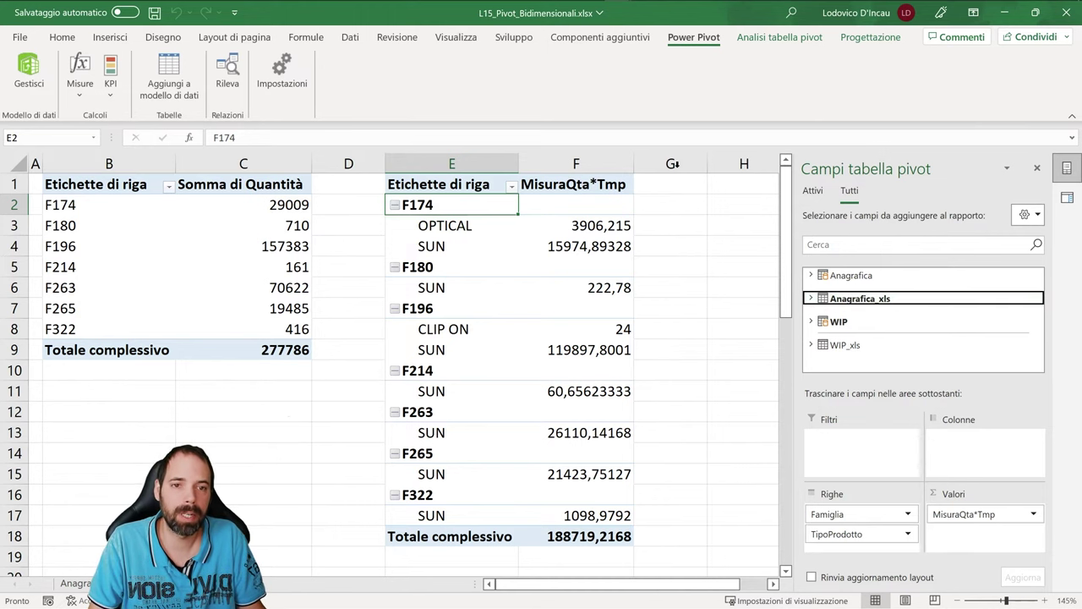
# Review the workbook queries and Anagrafica_xls load settings, closing them without loading
pyautogui.click(350, 38)
pyautogui.click(336, 64)
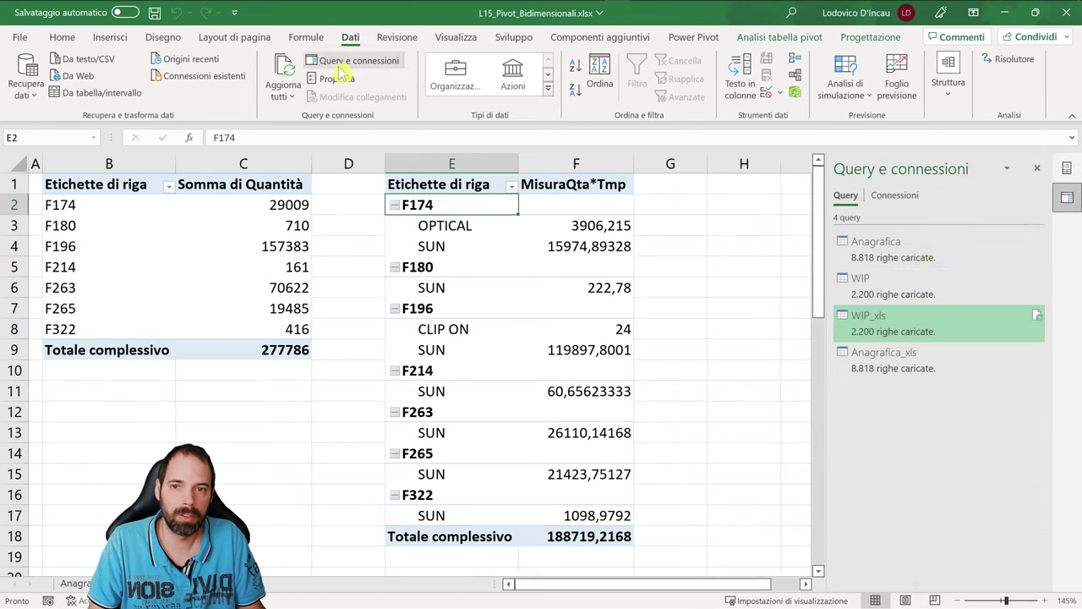
pyautogui.rightClick(877, 291)
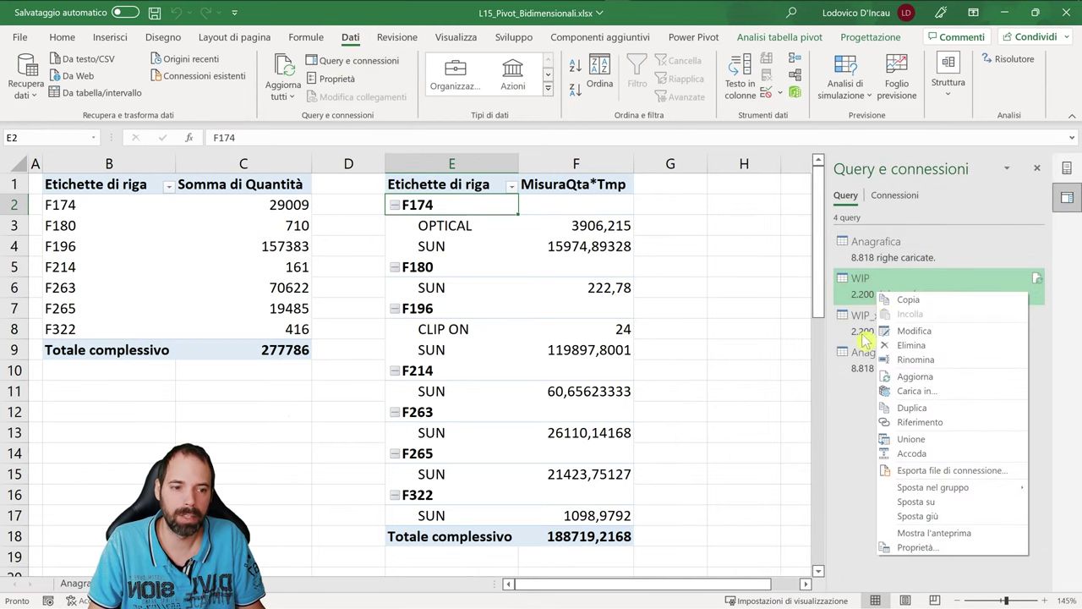
pyautogui.click(858, 360)
pyautogui.rightClick(857, 358)
pyautogui.click(901, 448)
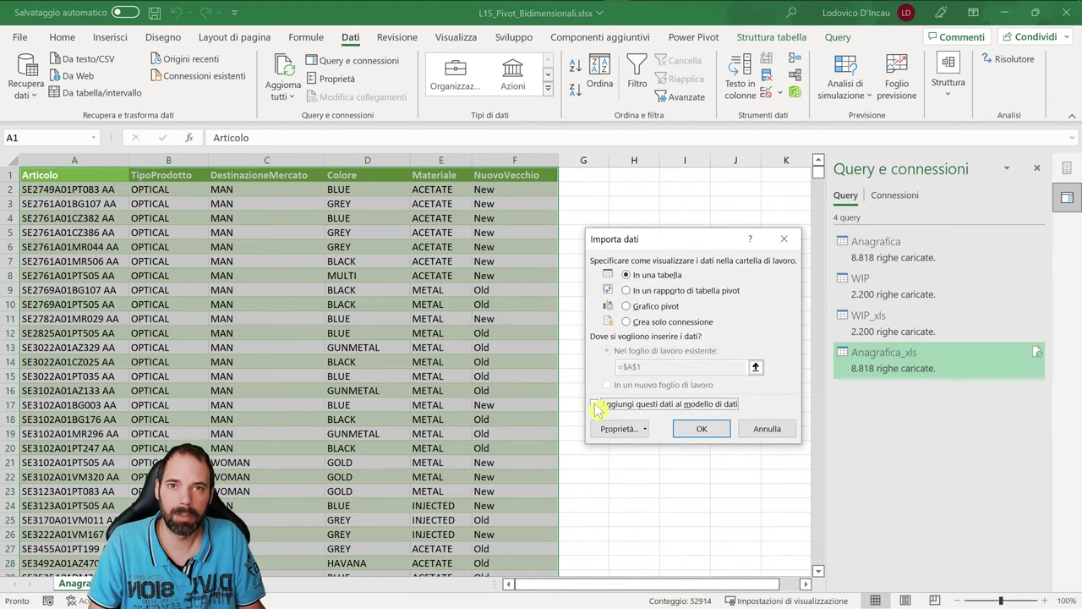
pyautogui.click(761, 429)
pyautogui.click(200, 230)
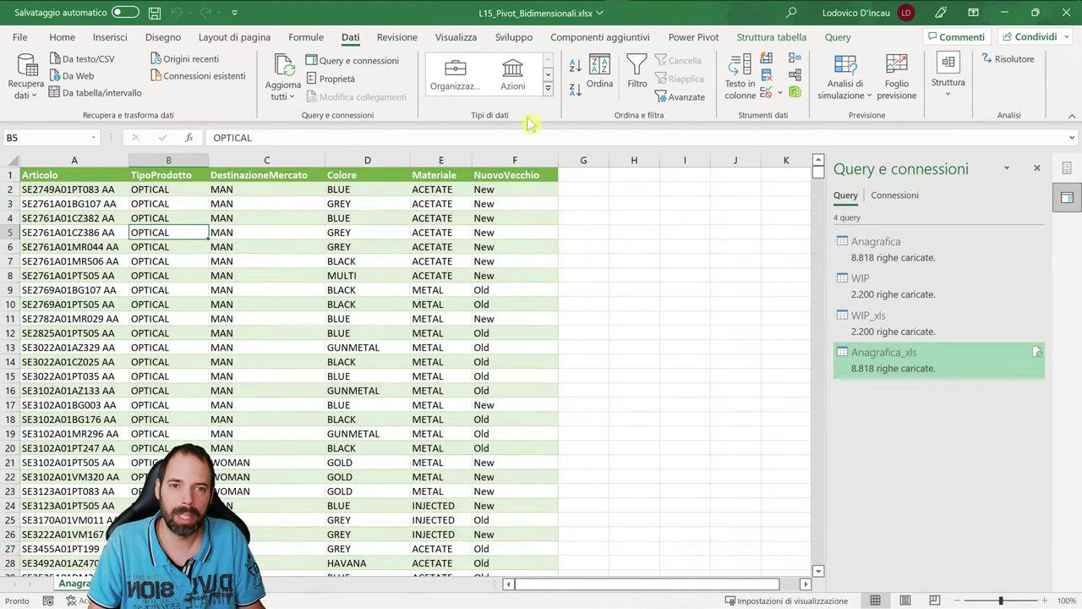
# Add the WIP_xls table to the data model from its sheet via Power Pivot
pyautogui.click(93, 600)
pyautogui.hotkey('ctrl', 'pagedown')
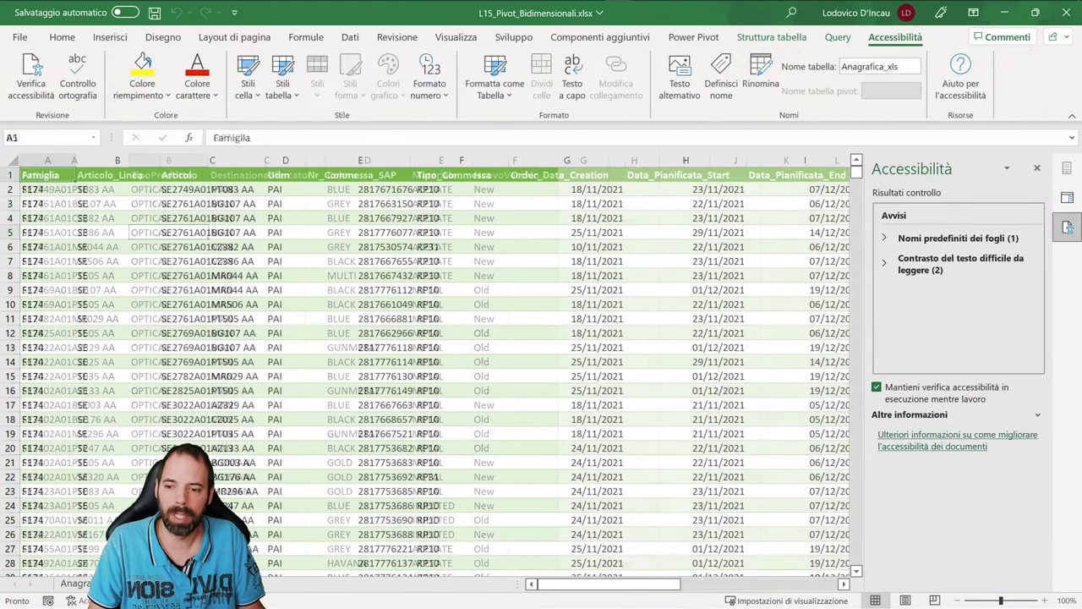
pyautogui.click(695, 38)
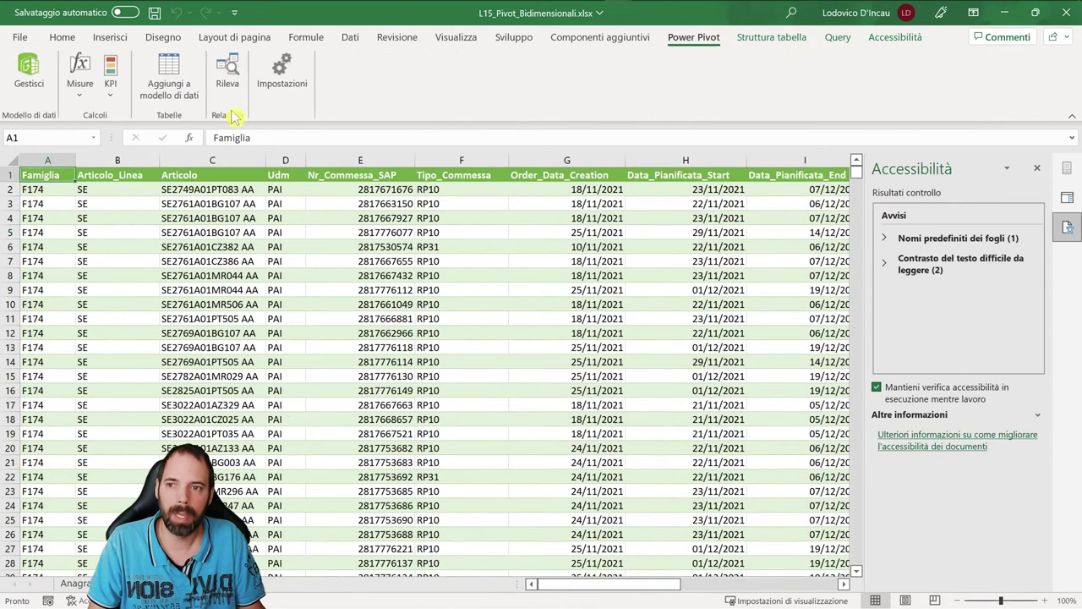
pyautogui.click(165, 99)
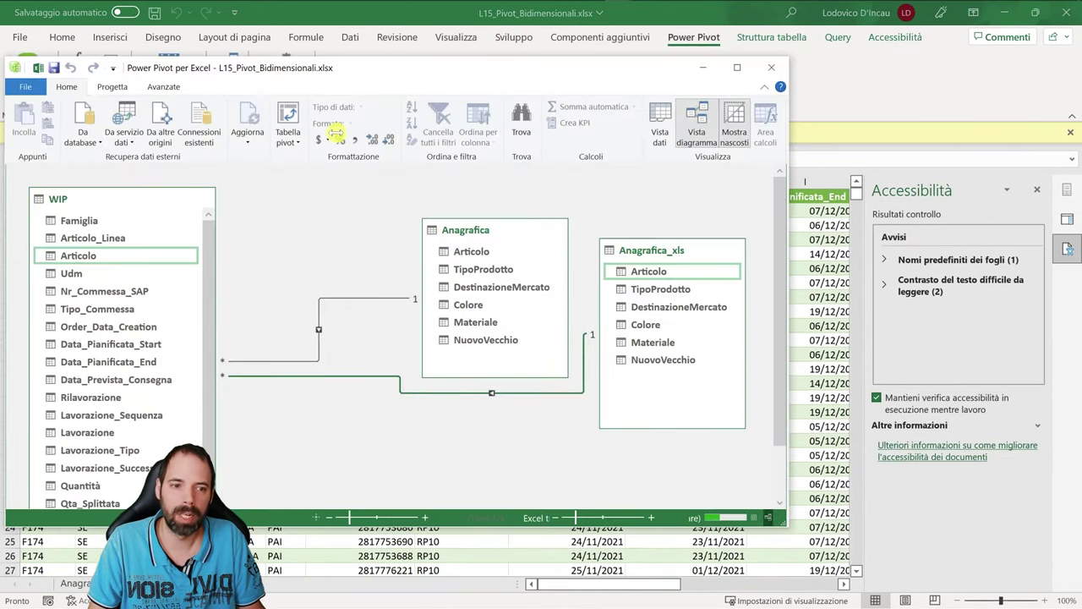
pyautogui.moveTo(712, 336); pyautogui.dragTo(623, 215)
pyautogui.click(776, 74)
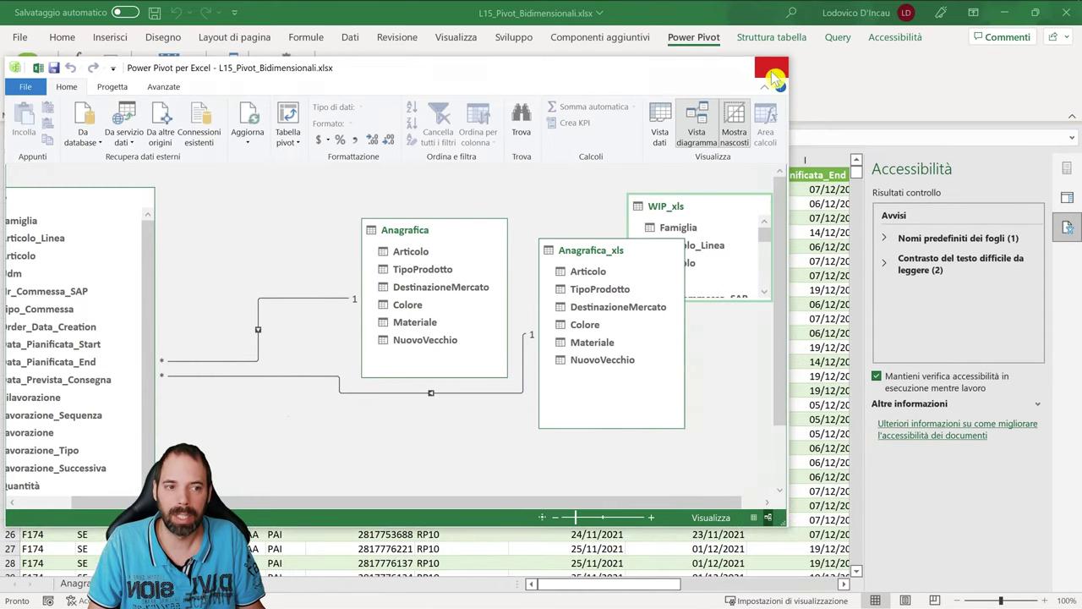
pyautogui.click(1066, 197)
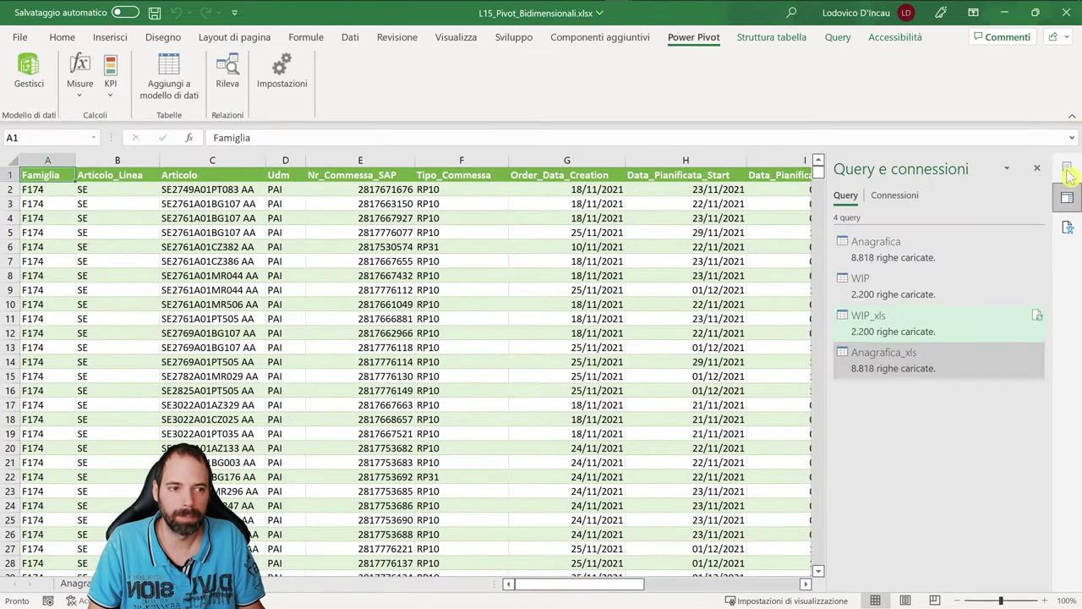
# Remove TipoProdotto from the right pivot's rows, leaving only Famiglia
pyautogui.hotkey('ctrl', 'pageup')
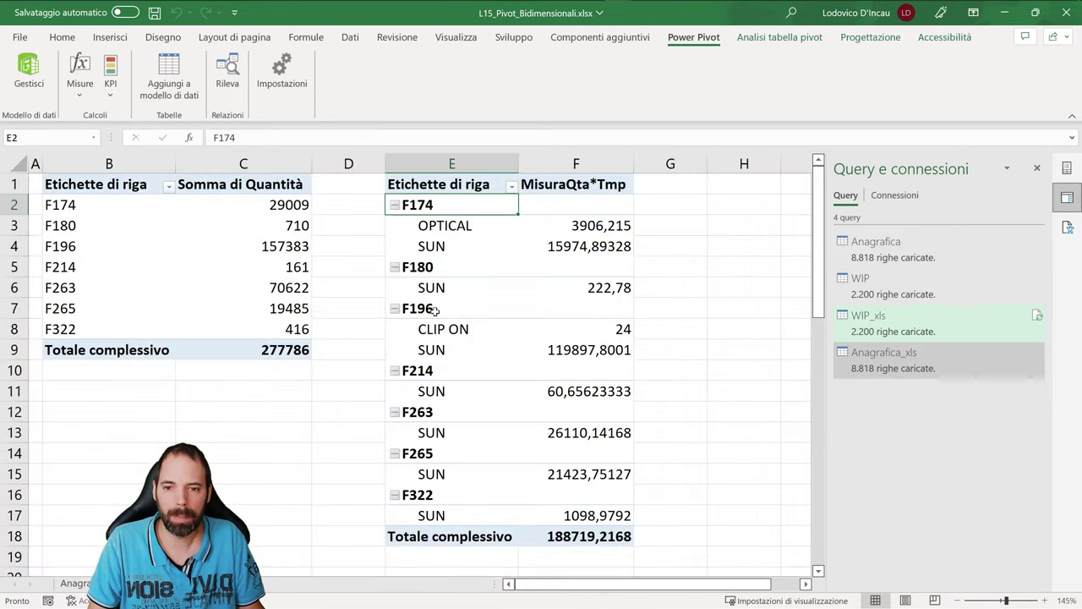
pyautogui.click(493, 227)
pyautogui.click(1065, 169)
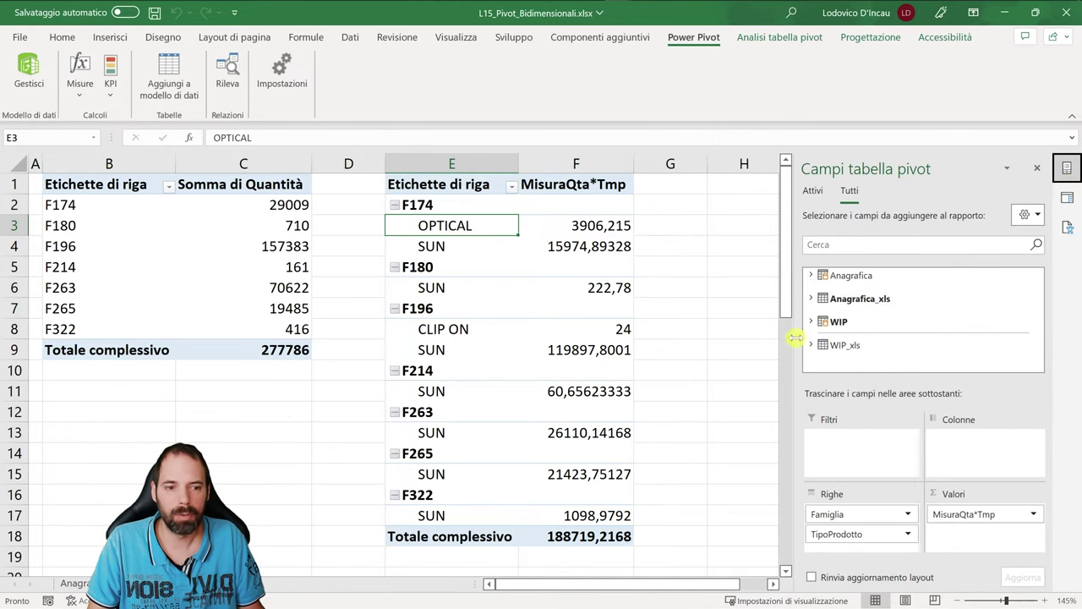
pyautogui.moveTo(862, 534); pyautogui.dragTo(879, 317)
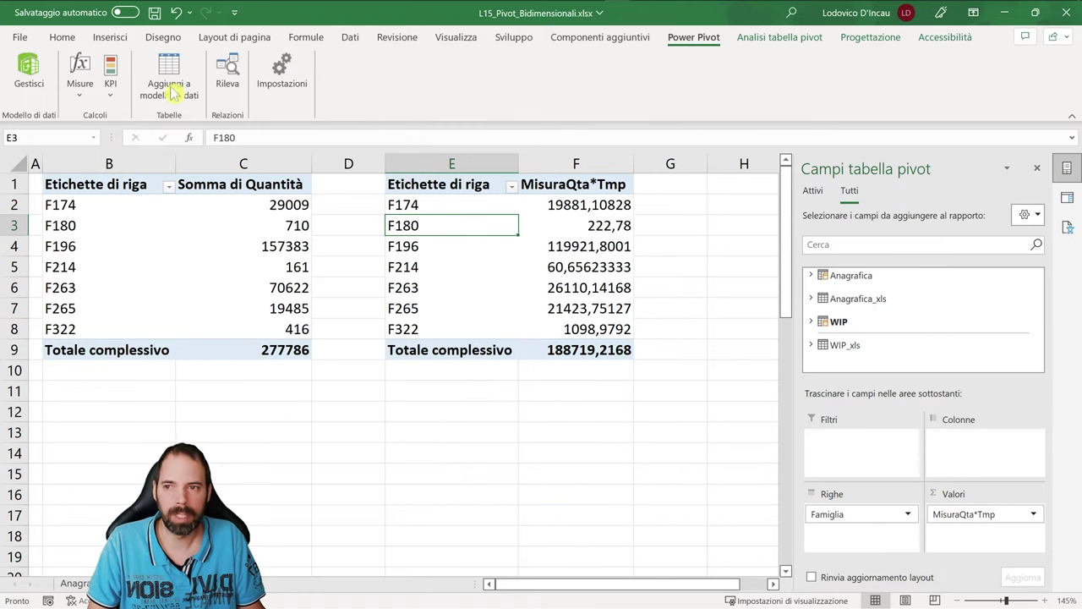
# Delete the Anagrafica_xls and WIP_xls tables from the Power Pivot diagram, then close it
pyautogui.click(29, 74)
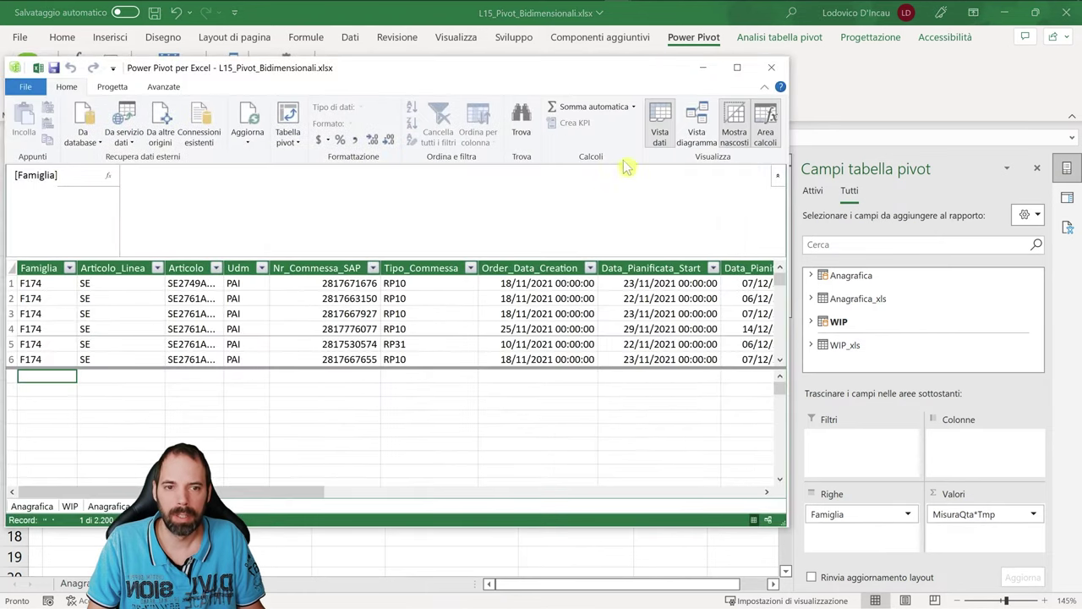
pyautogui.click(695, 122)
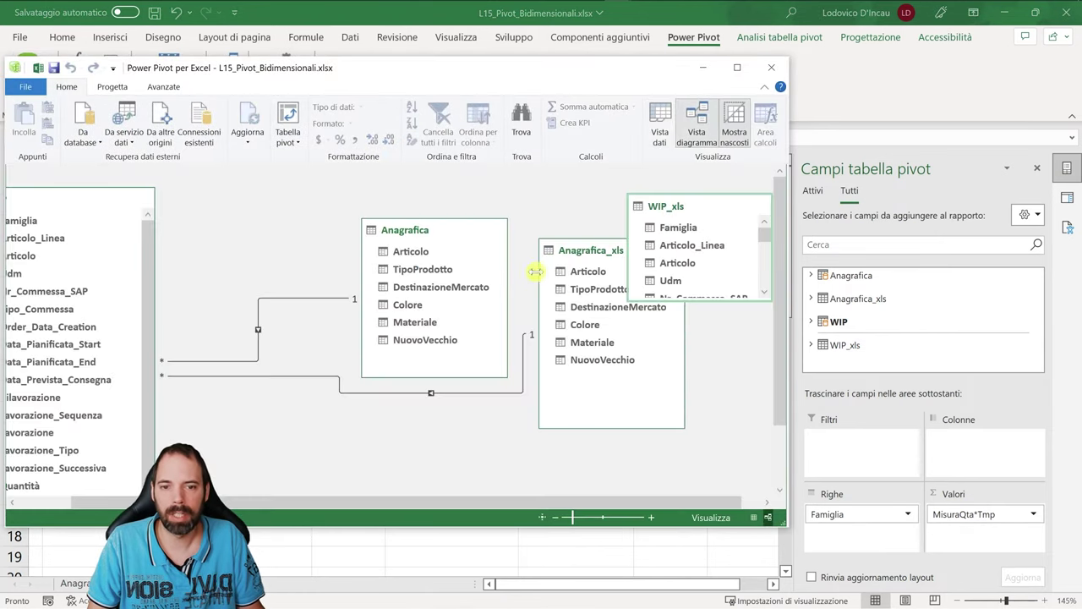
pyautogui.moveTo(589, 254); pyautogui.dragTo(574, 269)
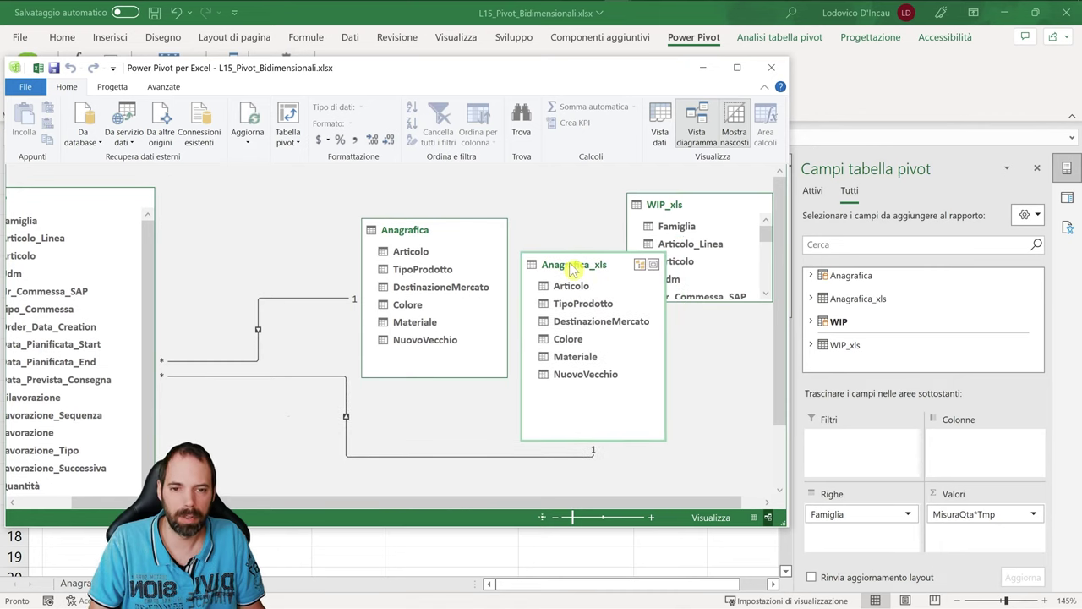
pyautogui.rightClick(571, 263)
pyautogui.click(615, 323)
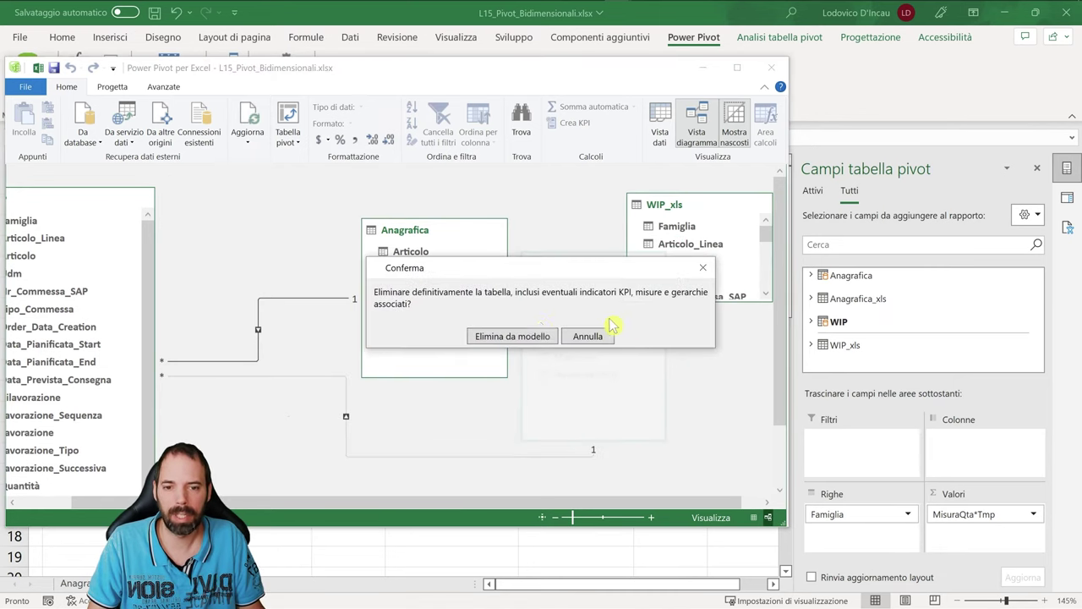
pyautogui.click(514, 341)
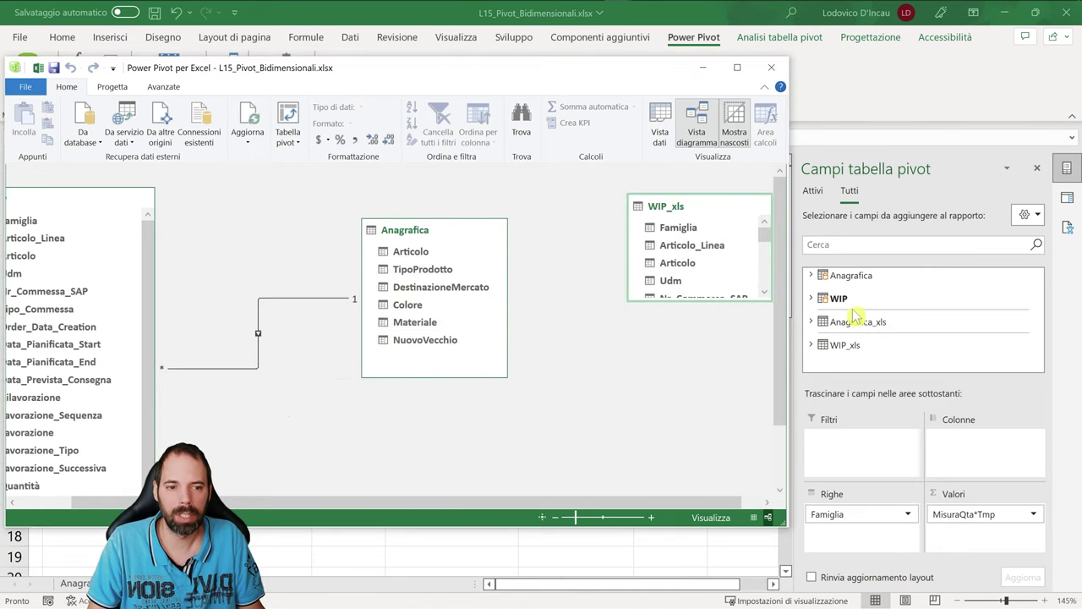
pyautogui.rightClick(664, 212)
pyautogui.click(703, 266)
pyautogui.click(547, 339)
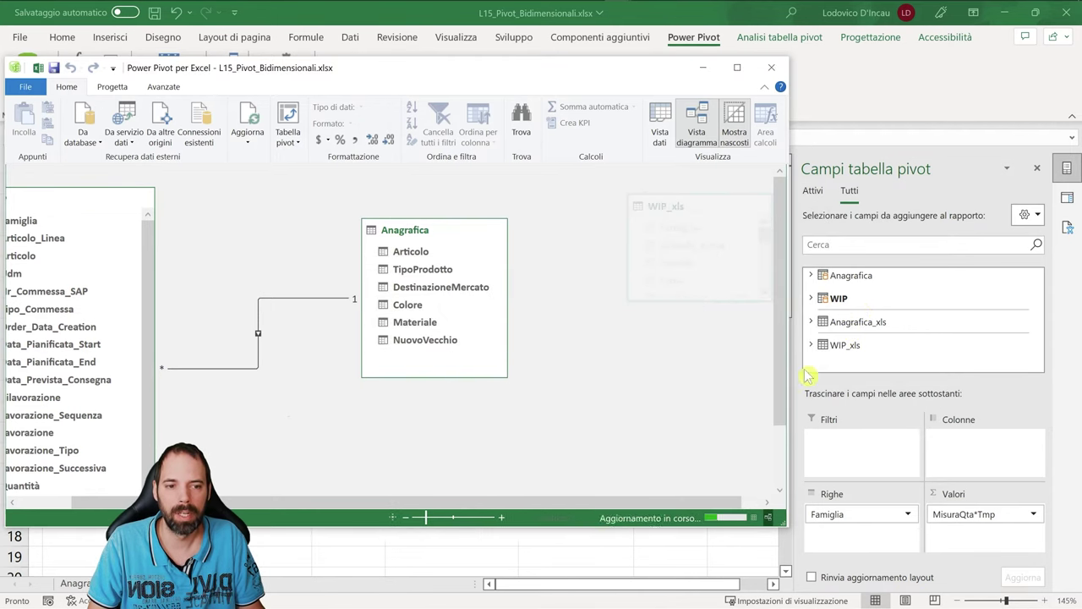
pyautogui.click(771, 67)
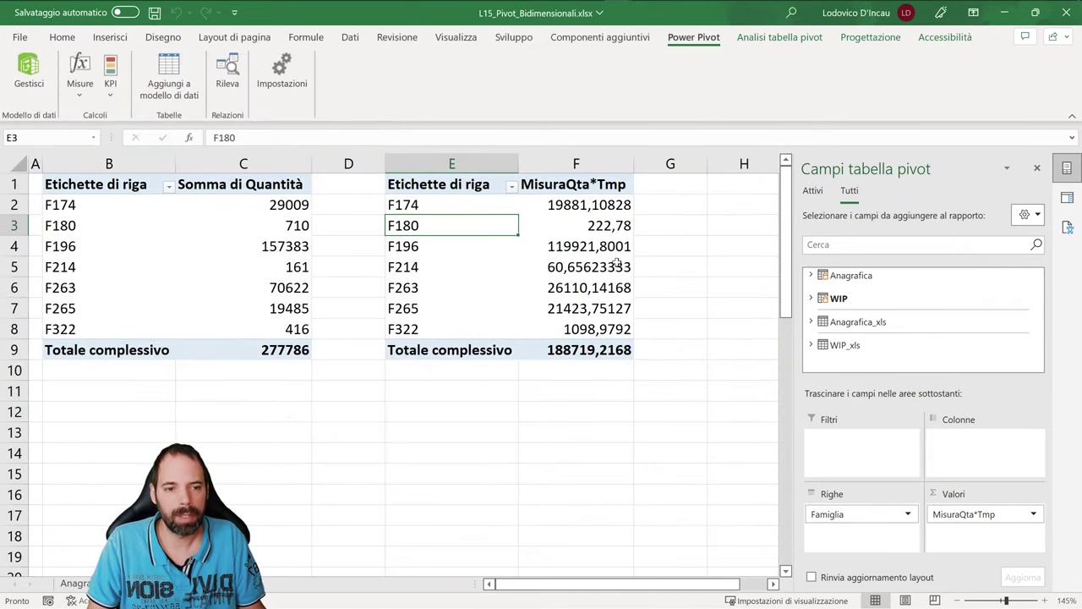
pyautogui.click(811, 275)
pyautogui.moveTo(850, 311)
pyautogui.mouseDown()
pyautogui.moveTo(849, 534)
pyautogui.moveTo(845, 321)
pyautogui.mouseUp()
pyautogui.click(456, 214)
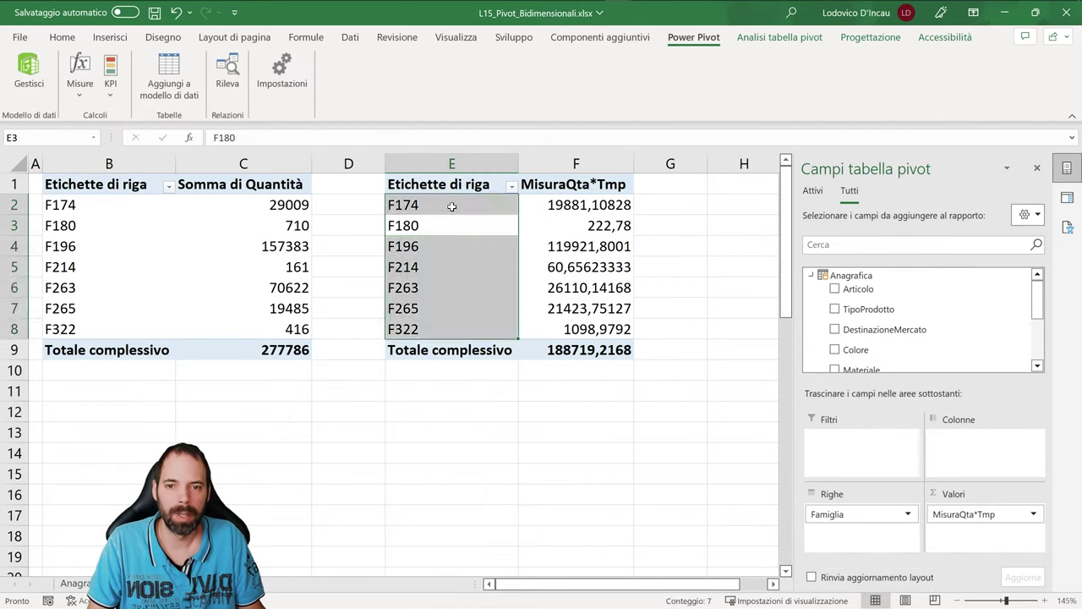
pyautogui.click(448, 205)
pyautogui.click(441, 184)
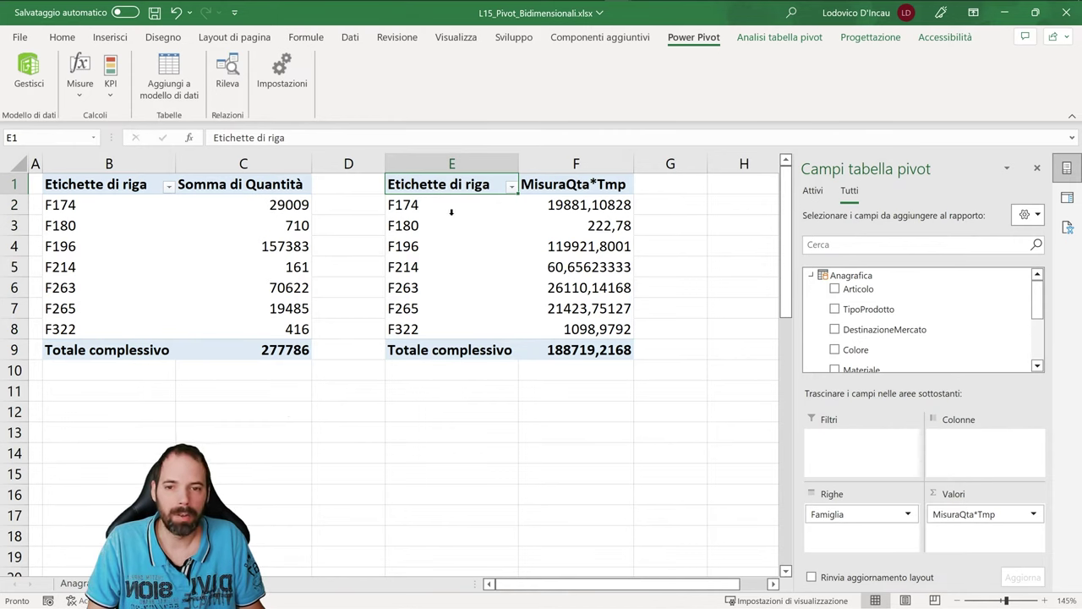
pyautogui.click(440, 206)
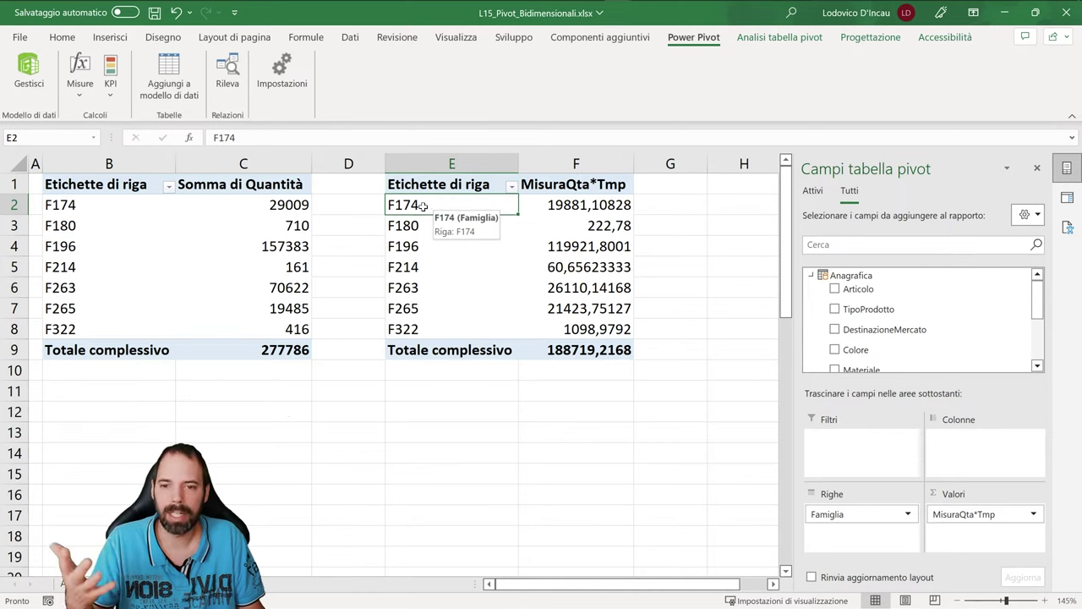
# Filter the left pivot's row labels to F174 and F180, totalling 29719
pyautogui.click(80, 213)
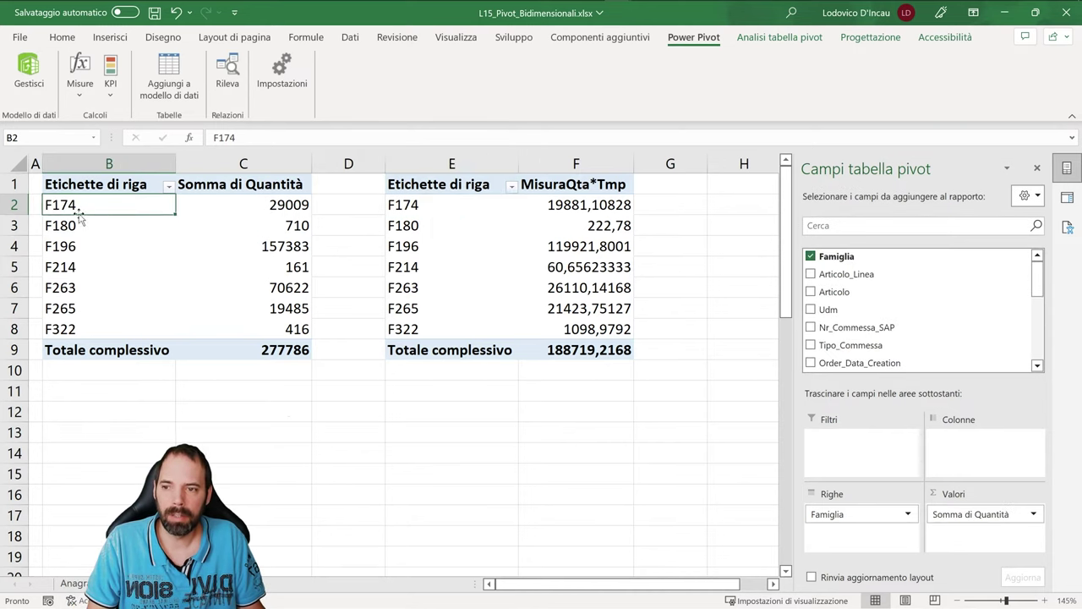
pyautogui.click(86, 226)
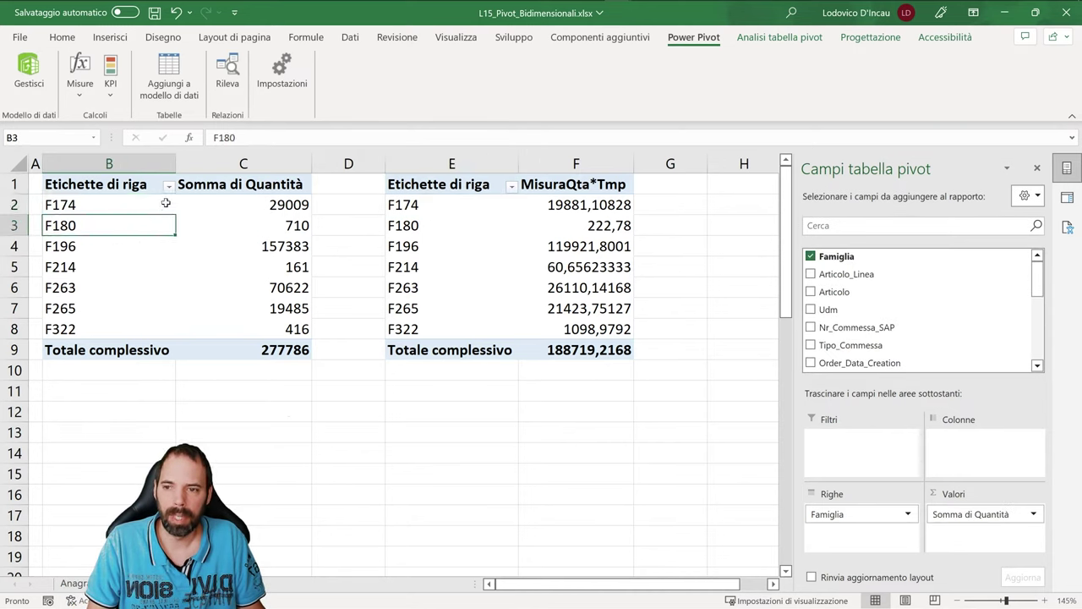
pyautogui.click(169, 186)
pyautogui.click(36, 355)
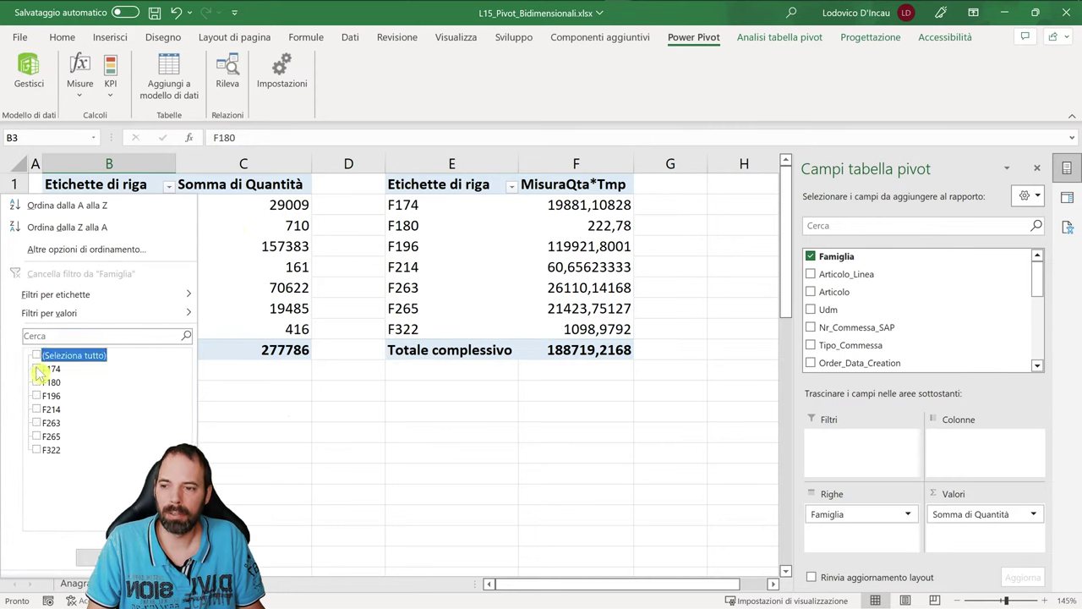
pyautogui.click(37, 368)
pyautogui.click(36, 382)
pyautogui.click(87, 556)
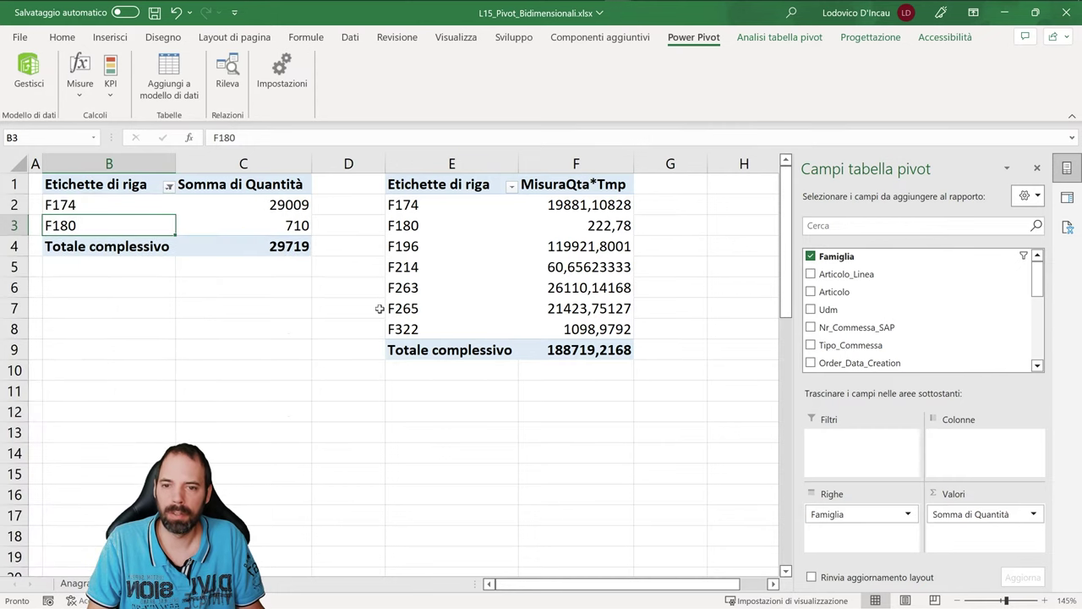
# Filter the right pivot's families to F174 and F180, totalling 20103,88828
pyautogui.click(458, 249)
pyautogui.click(511, 186)
pyautogui.click(353, 355)
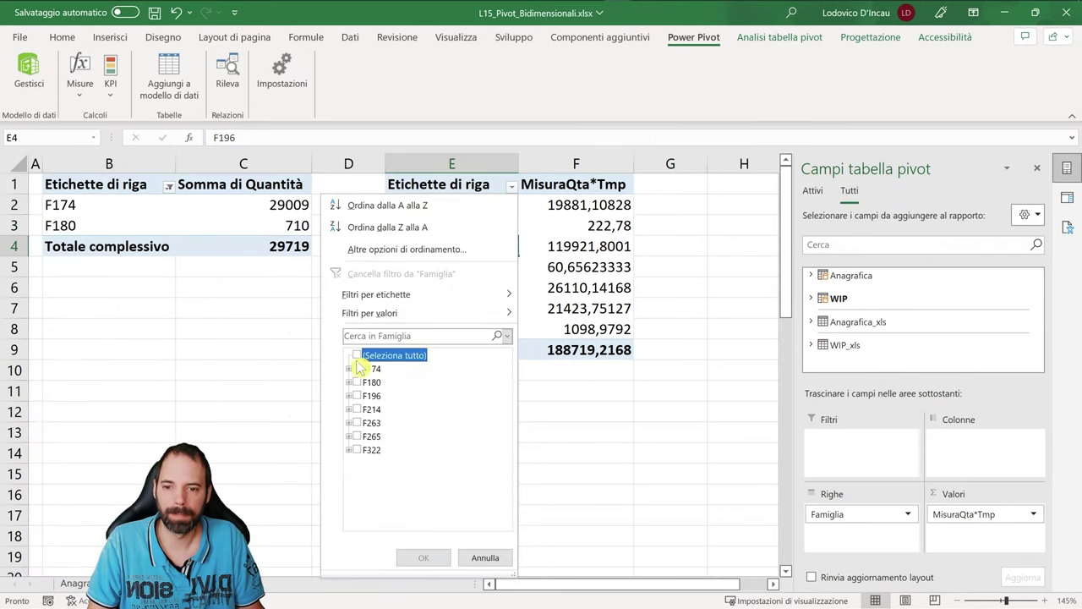
pyautogui.click(356, 369)
pyautogui.click(356, 382)
pyautogui.click(424, 557)
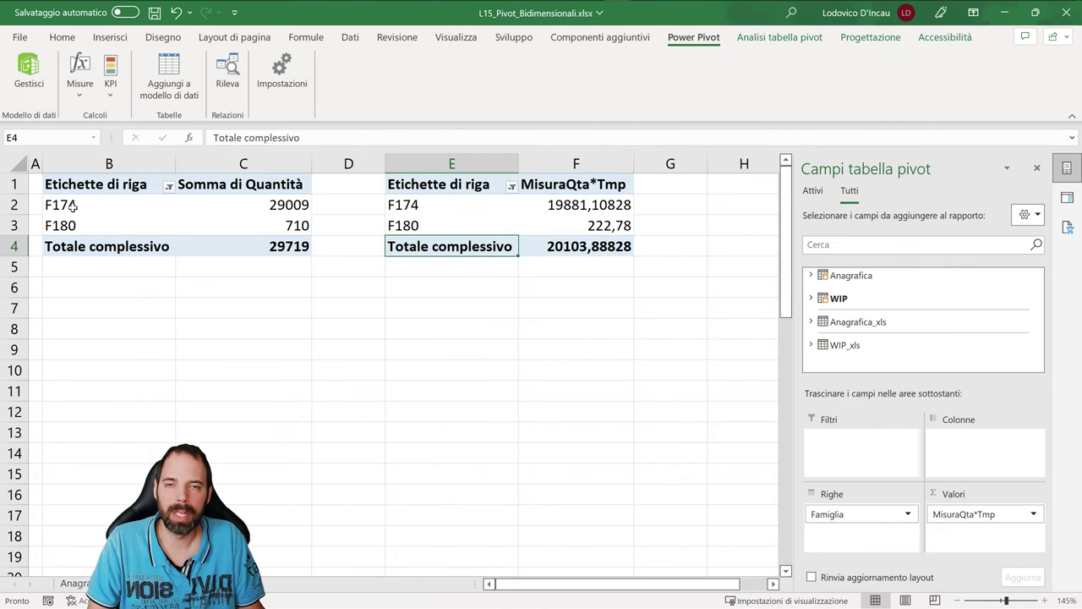
# Undo the right pivot's filter to restore families F174–F322 (188719,2168) and open Famiglia's field options
pyautogui.hotkey('ctrl', 'z')
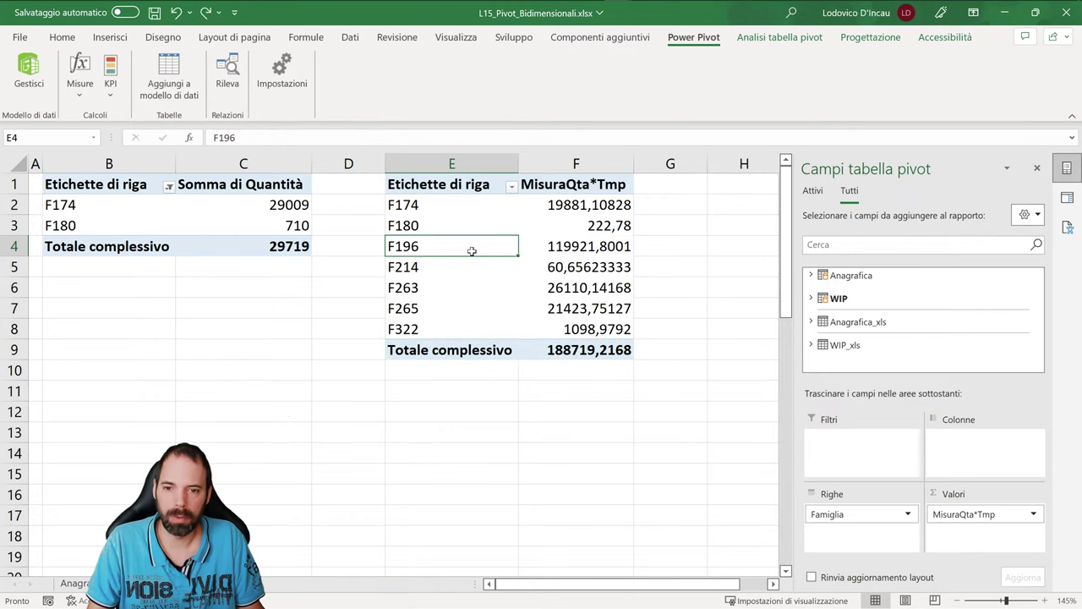
pyautogui.moveTo(429, 338); pyautogui.dragTo(417, 204)
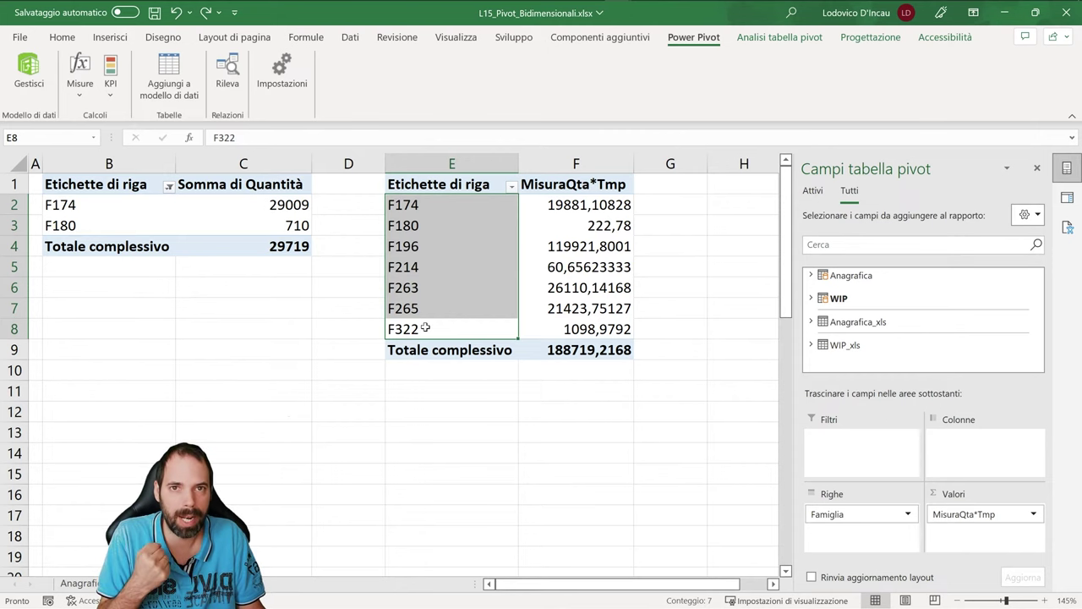
pyautogui.click(423, 210)
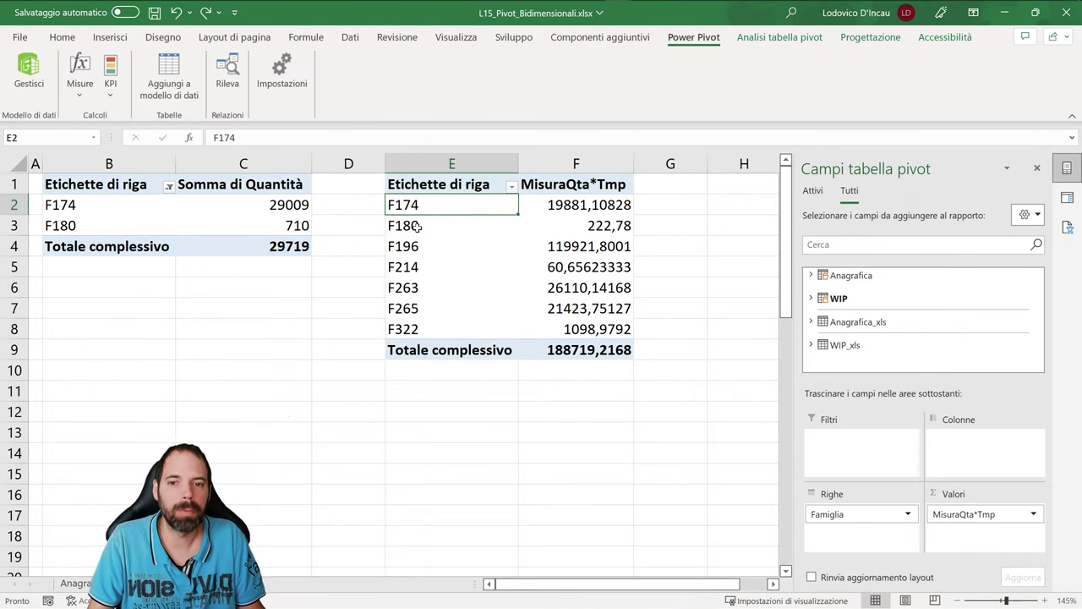
pyautogui.click(418, 246)
pyautogui.click(428, 209)
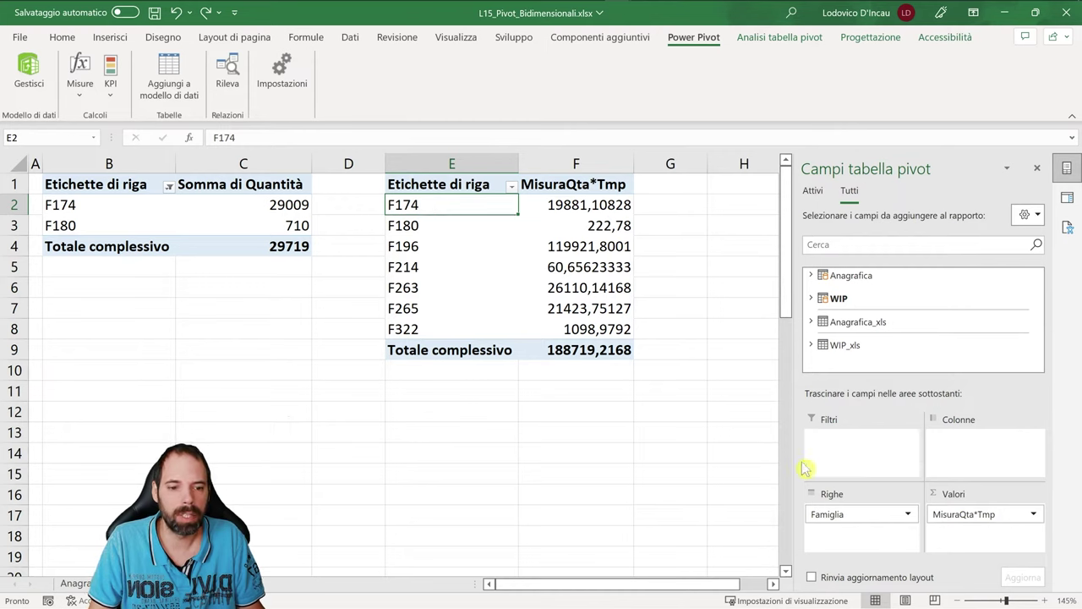
pyautogui.click(882, 514)
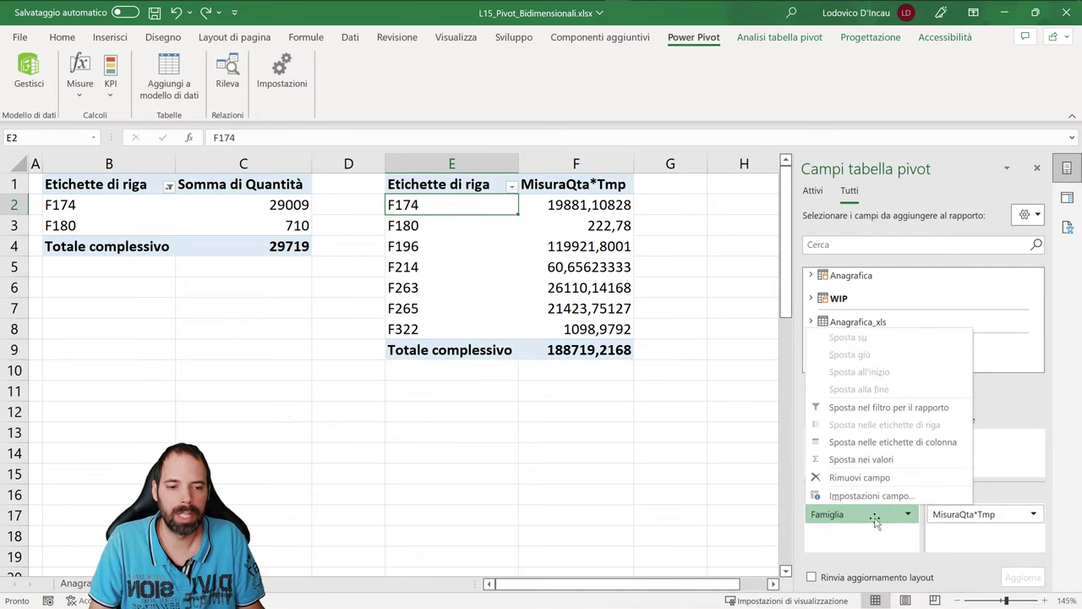
# Turn on 'Includi nuovi elementi nel filtro manuale' in the right pivot's Famiglia field settings
pyautogui.click(874, 513)
pyautogui.click(876, 512)
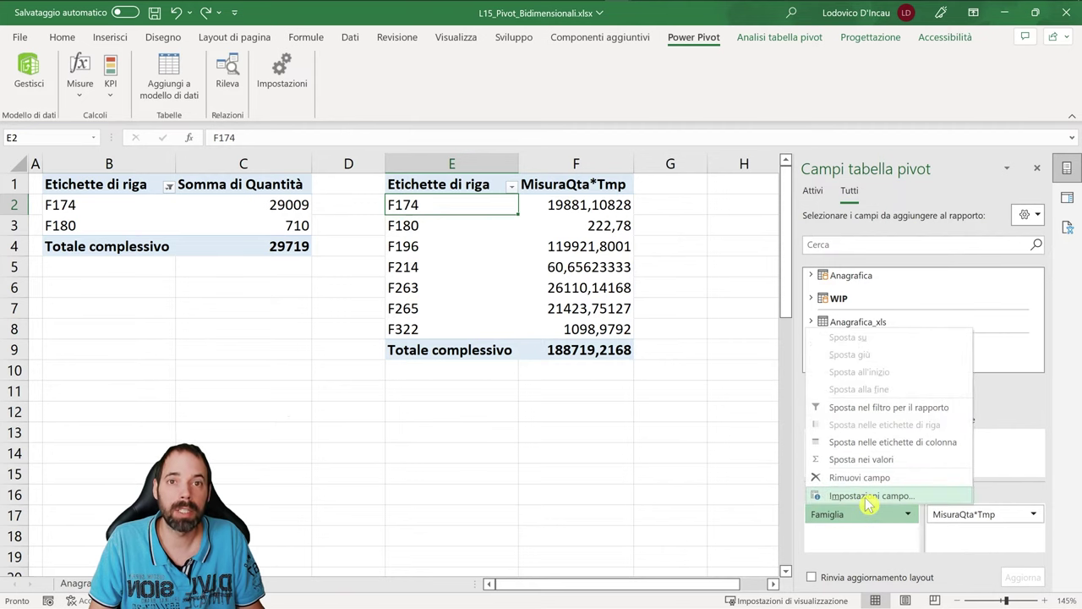
pyautogui.click(867, 497)
pyautogui.moveTo(696, 181); pyautogui.dragTo(471, 205)
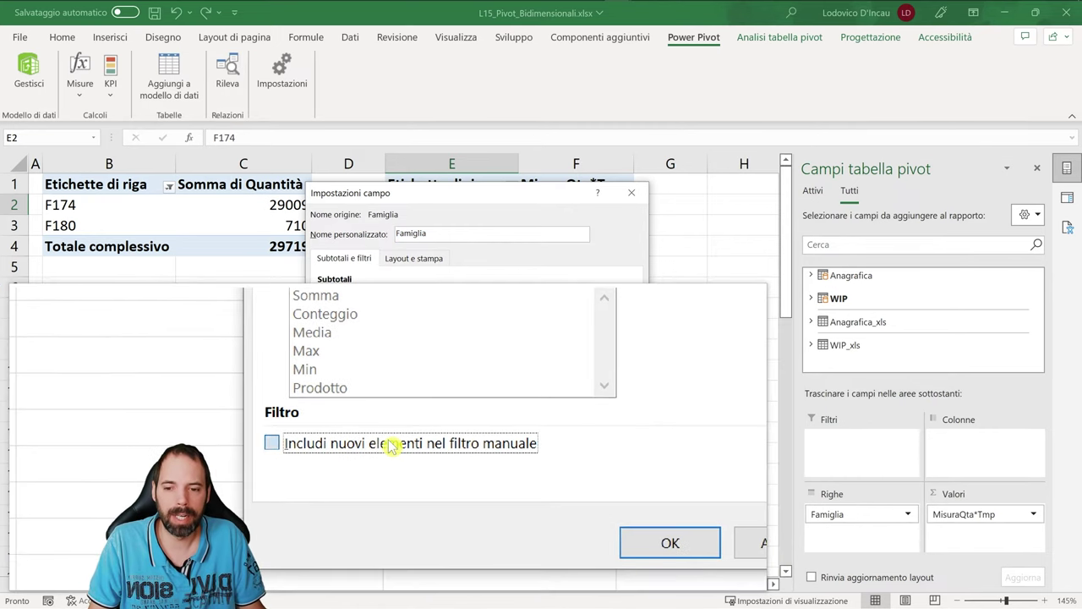
pyautogui.click(392, 446)
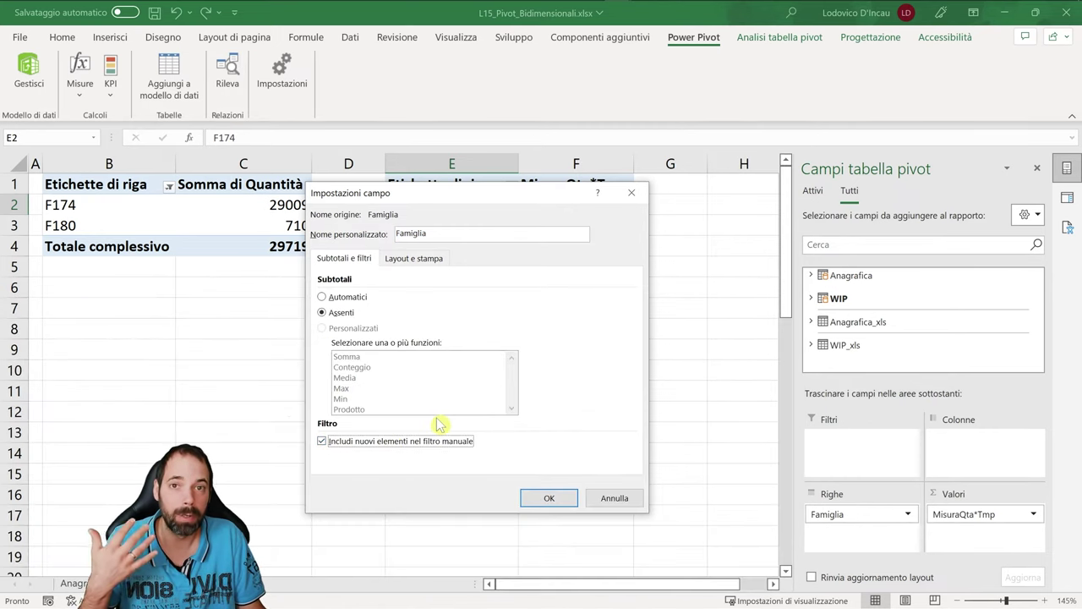
pyautogui.click(549, 497)
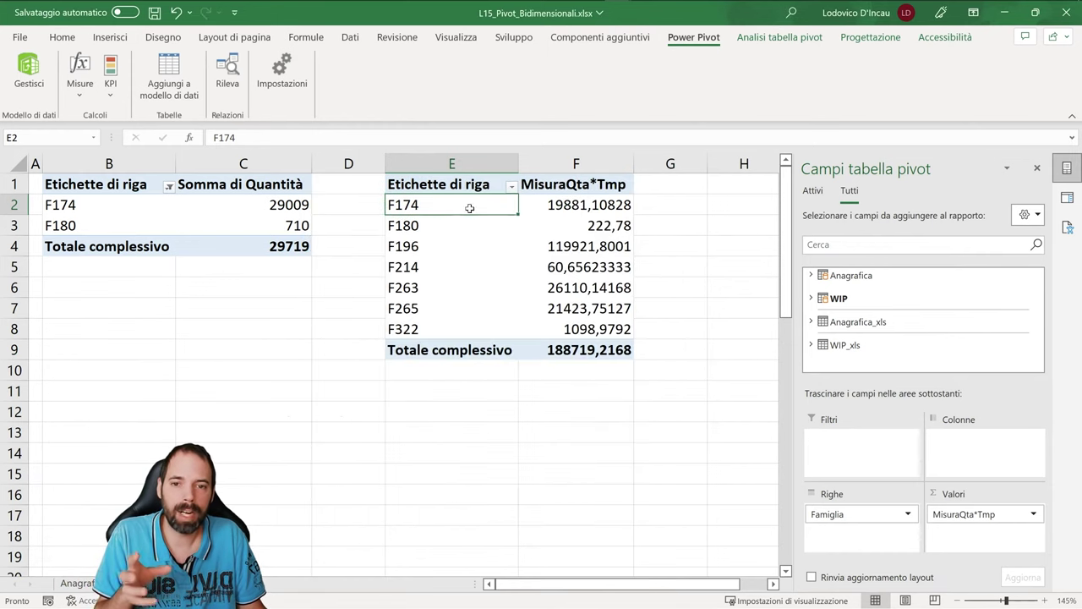
# Filter the right pivot's row labels to F174, then add F180 and F322, totalling 21202,86748
pyautogui.click(511, 185)
pyautogui.click(357, 355)
pyautogui.click(357, 369)
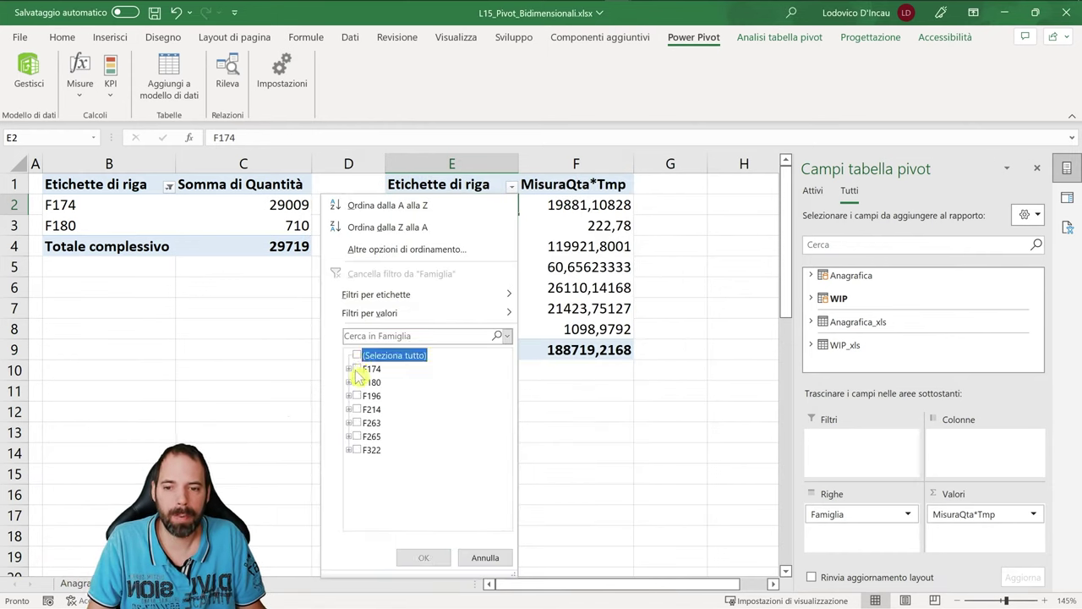
pyautogui.click(423, 557)
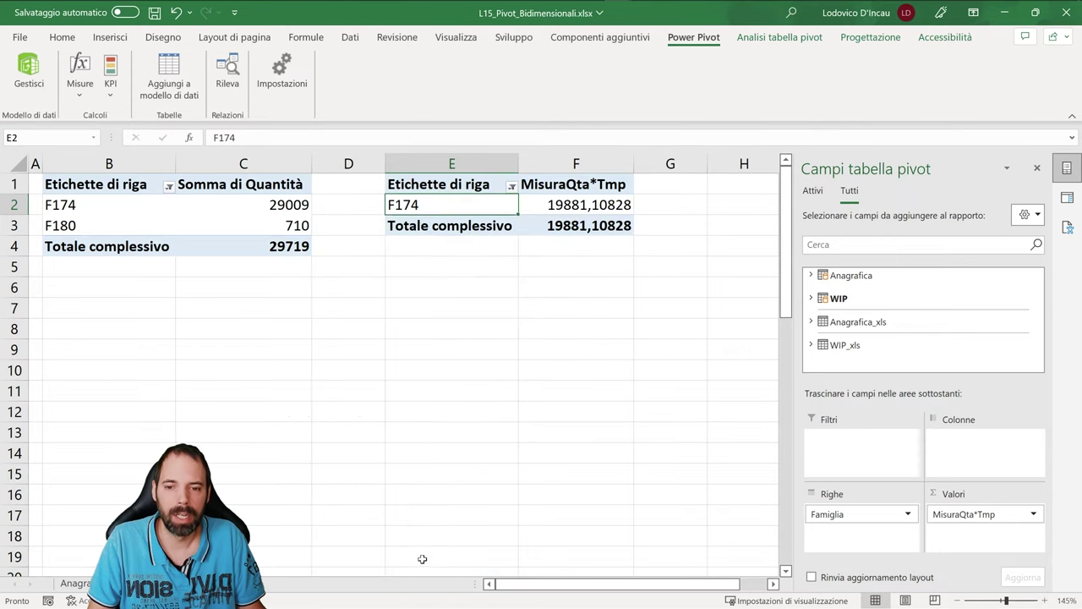
pyautogui.click(511, 185)
pyautogui.click(357, 383)
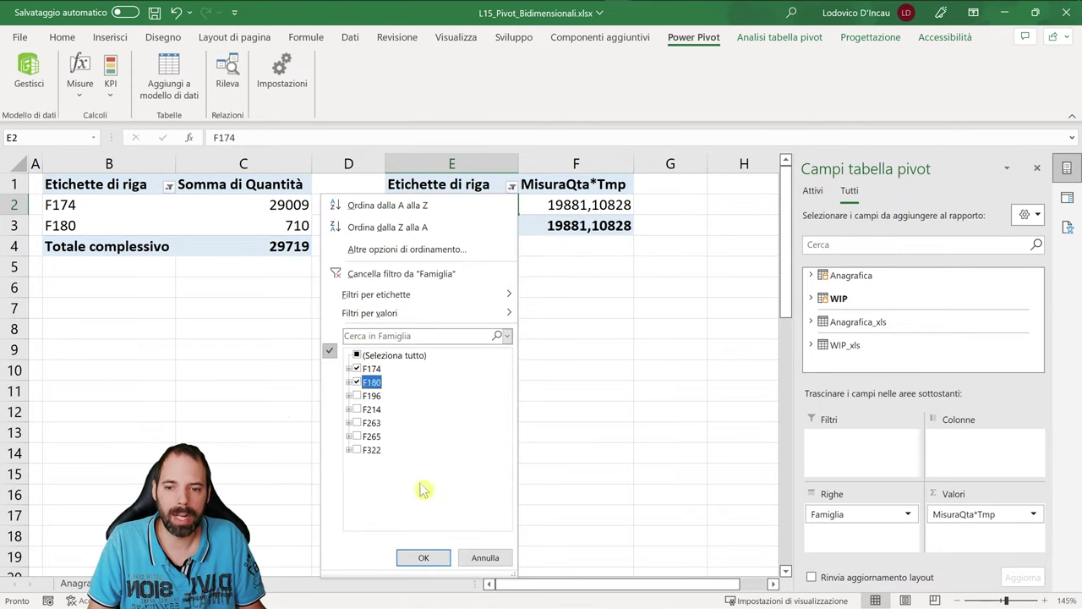
pyautogui.click(423, 558)
pyautogui.click(511, 188)
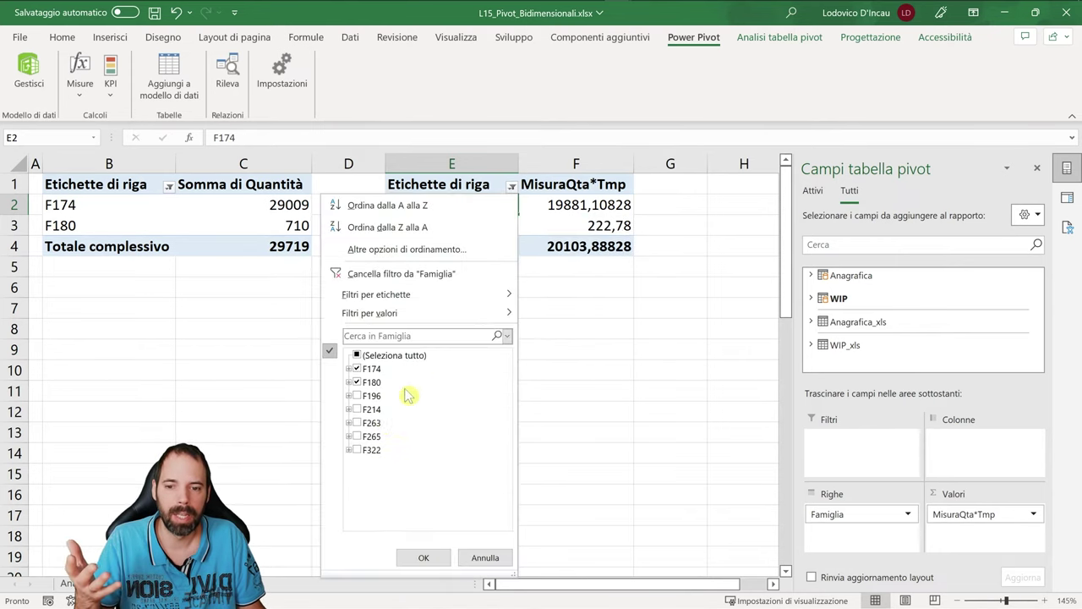
pyautogui.click(357, 450)
pyautogui.click(424, 557)
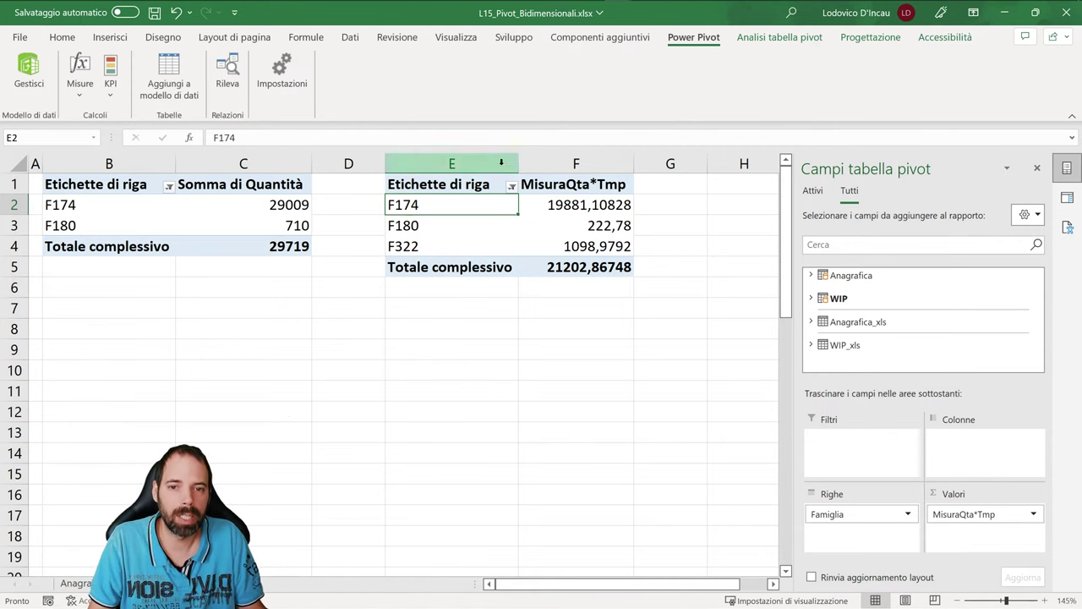
pyautogui.click(130, 210)
# Review the left pivot's Famiglia field settings and cancel without changes
pyautogui.click(907, 513)
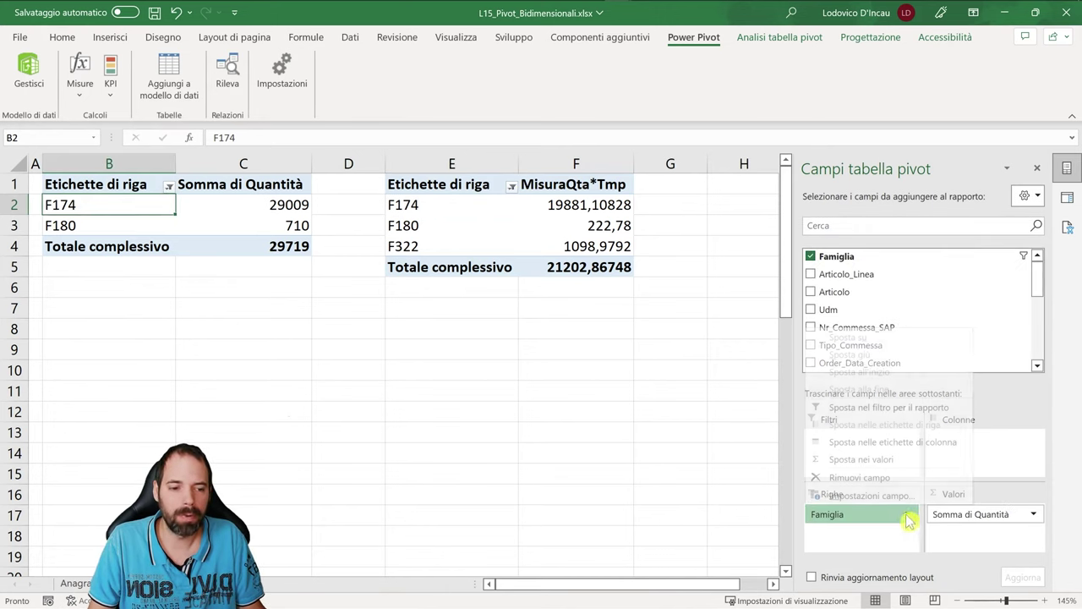
pyautogui.click(883, 495)
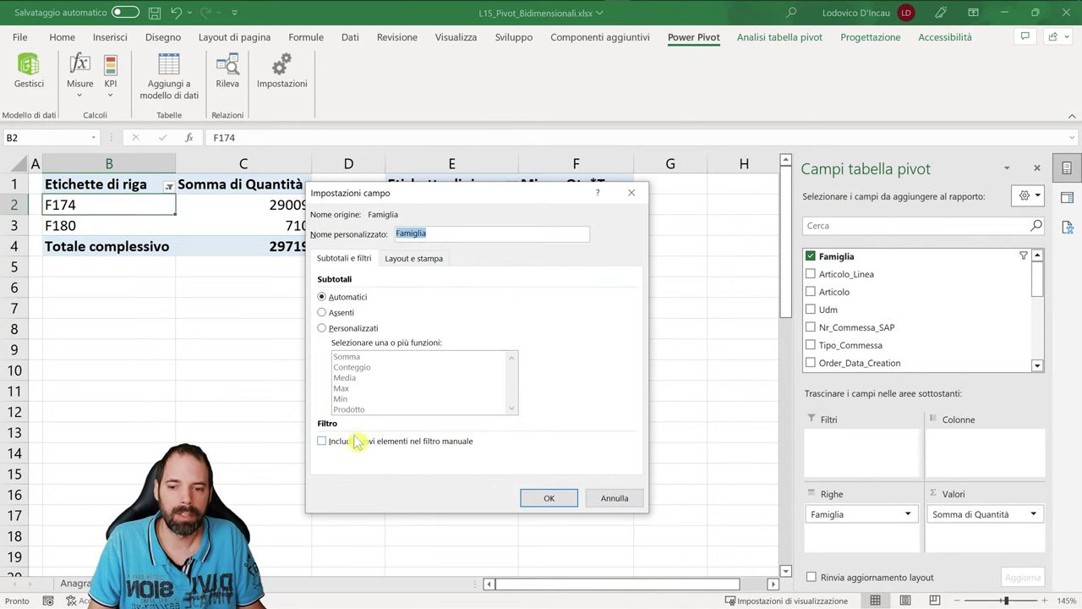
pyautogui.click(615, 497)
pyautogui.click(432, 216)
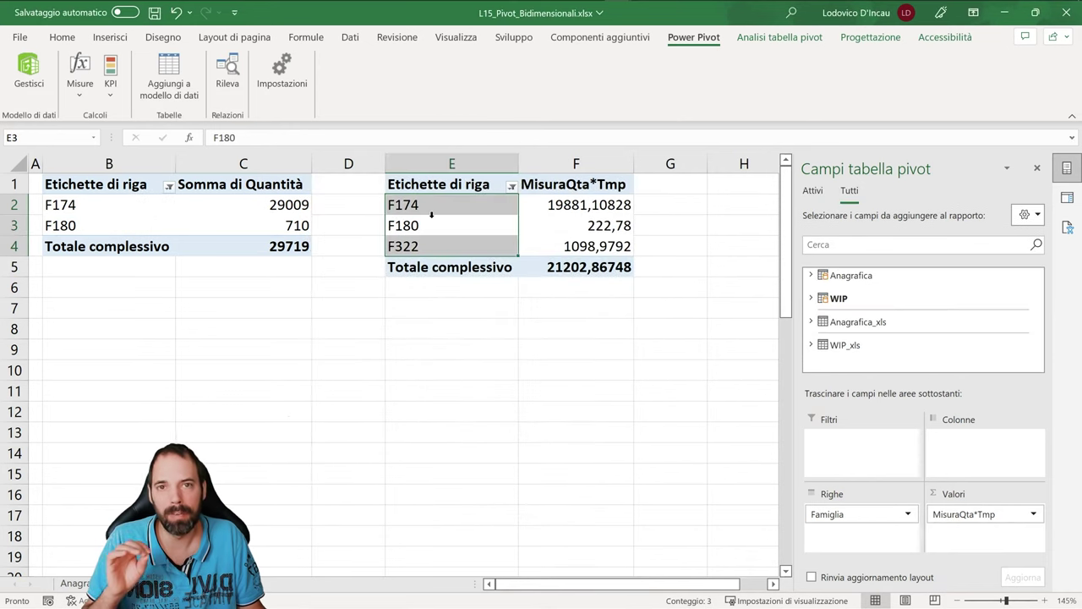
pyautogui.click(445, 213)
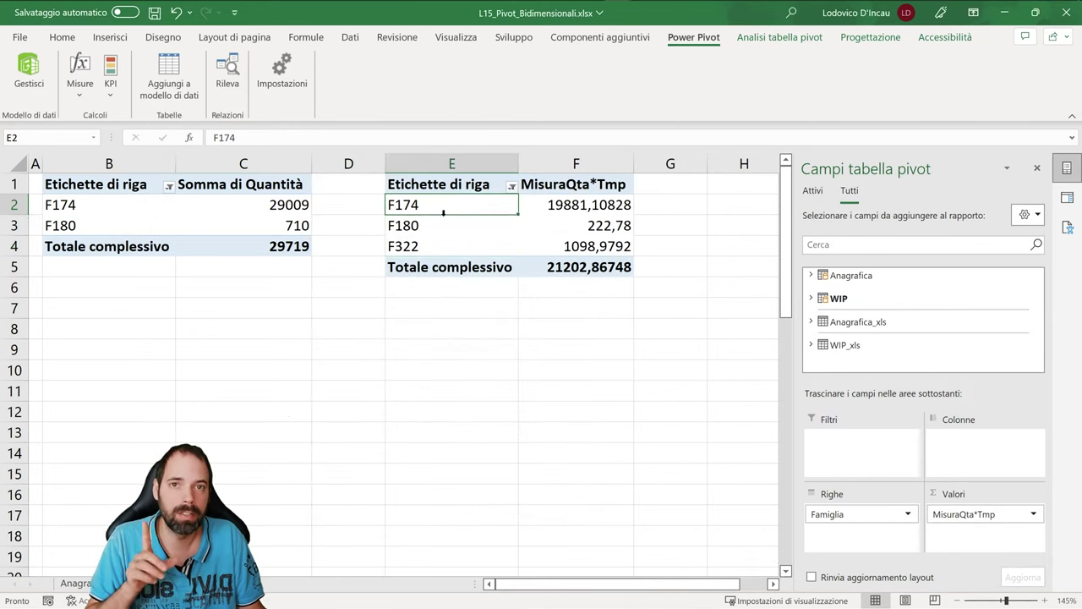
# Move Famiglia to Filtri in the left pivot (29719), then in the right pivot (188719,2168)
pyautogui.click(100, 210)
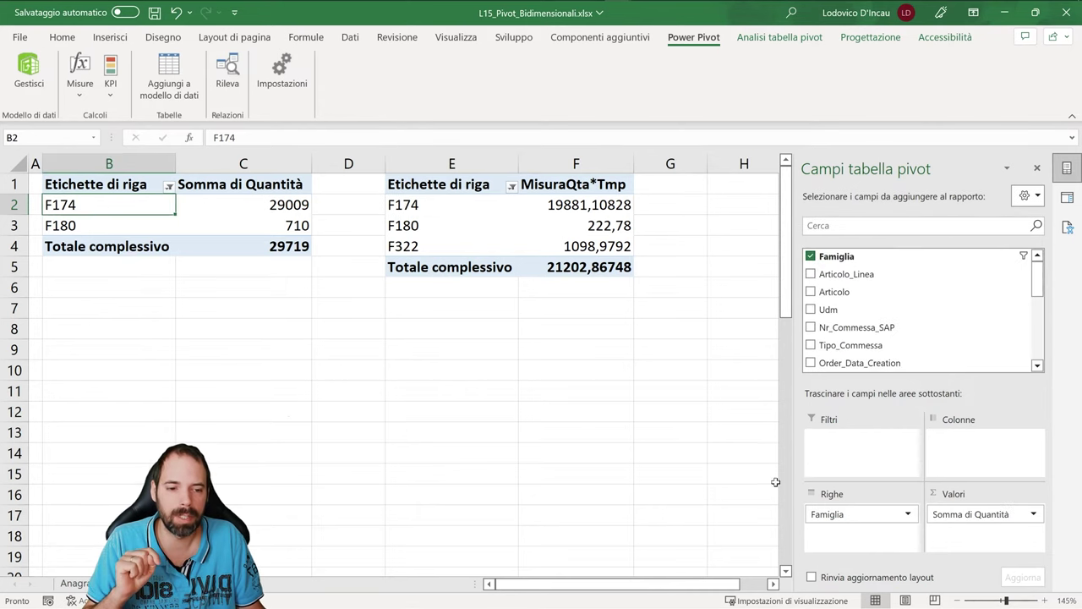
pyautogui.moveTo(832, 518); pyautogui.dragTo(829, 448)
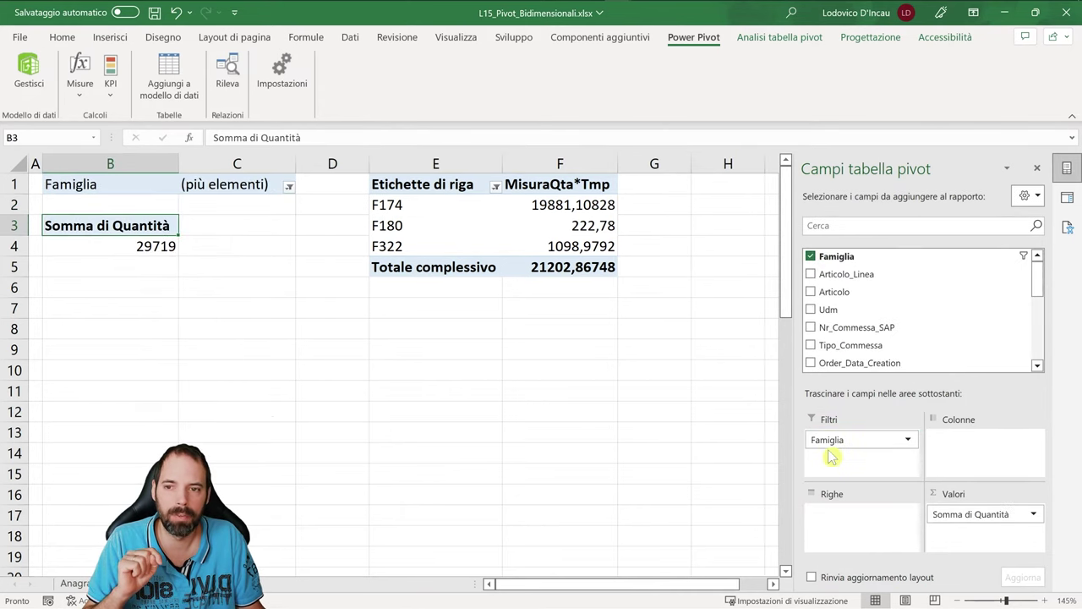
pyautogui.click(907, 438)
pyautogui.click(890, 422)
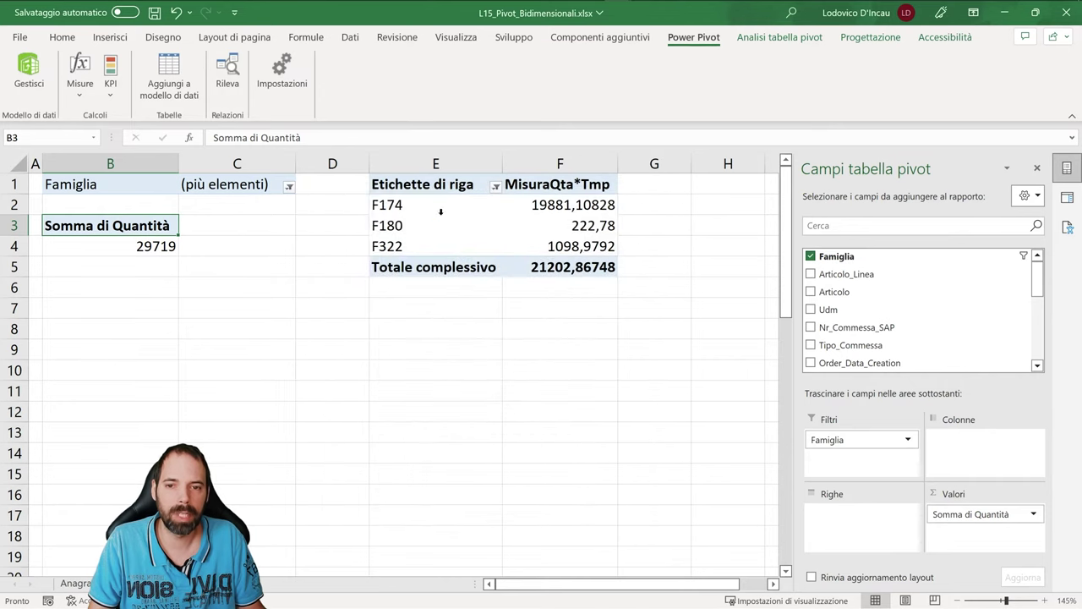
pyautogui.click(439, 210)
pyautogui.moveTo(871, 517); pyautogui.dragTo(856, 457)
pyautogui.click(908, 440)
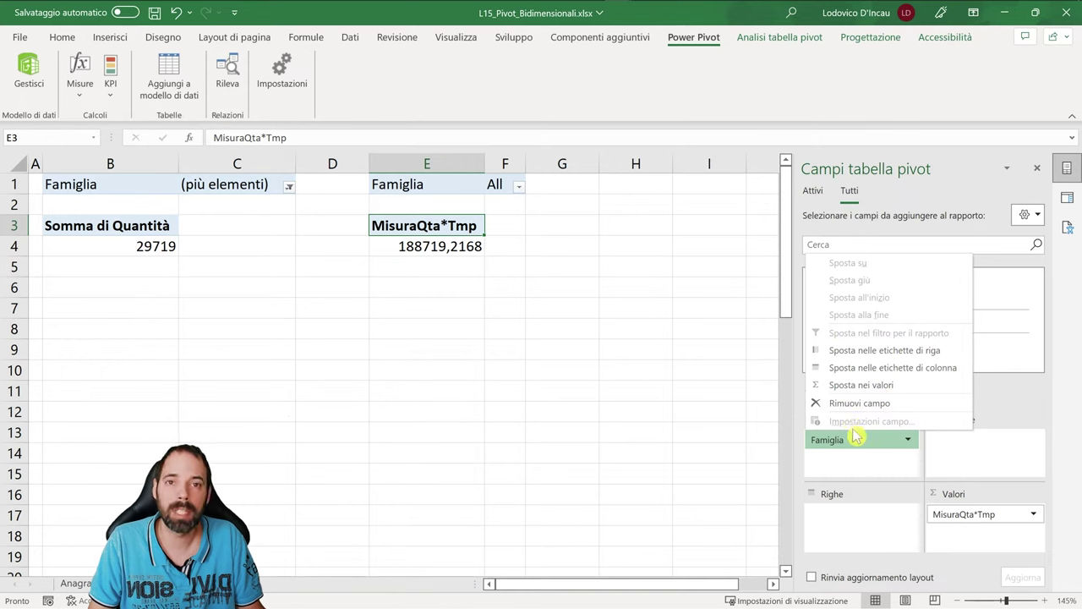
pyautogui.click(852, 461)
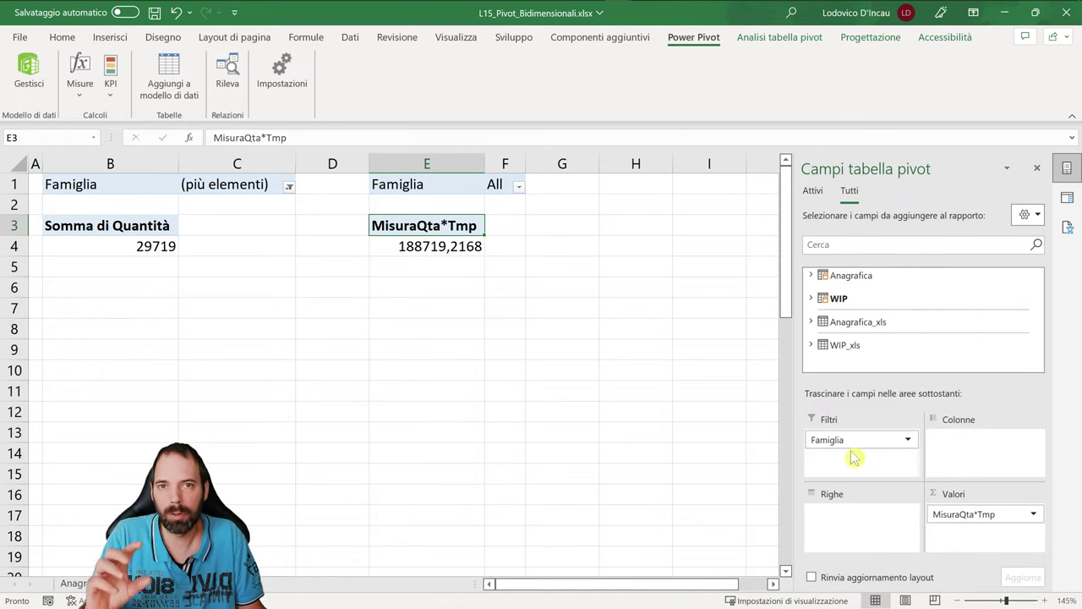
pyautogui.rightClick(416, 185)
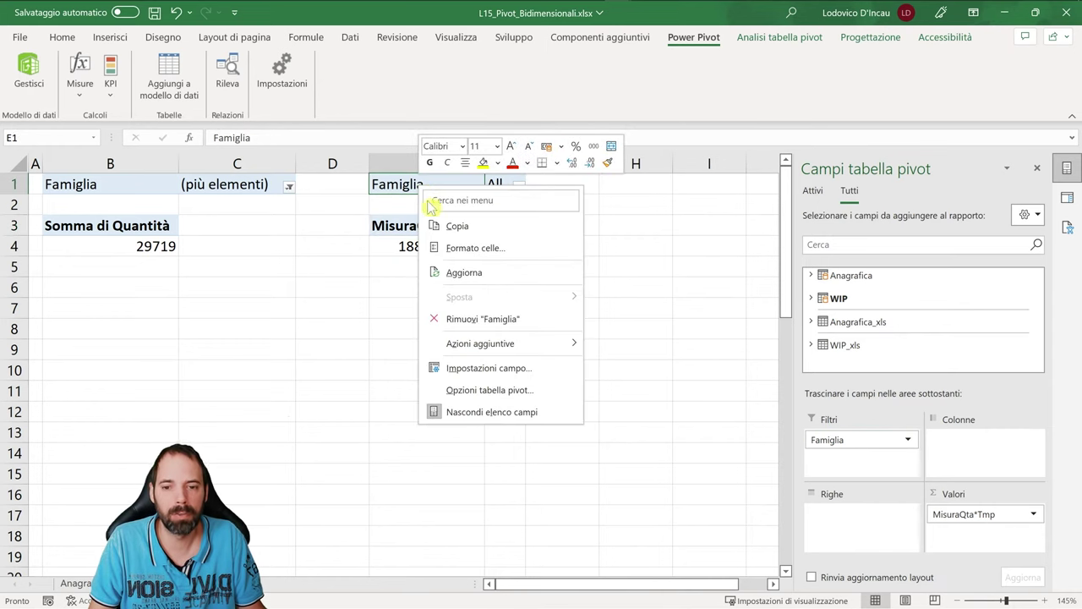
pyautogui.click(483, 371)
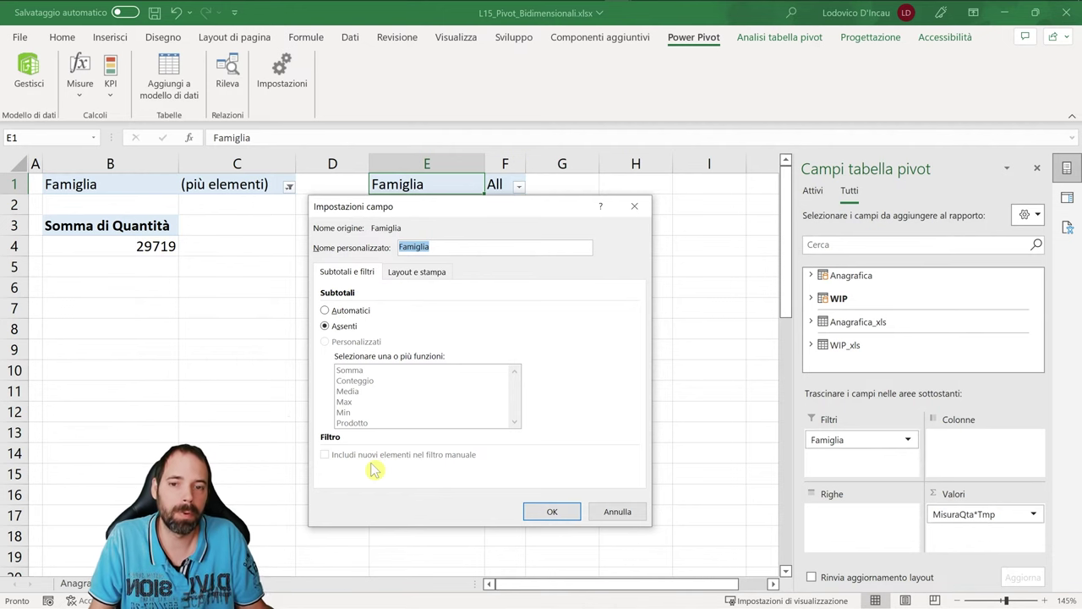
pyautogui.moveTo(467, 217); pyautogui.dragTo(617, 196)
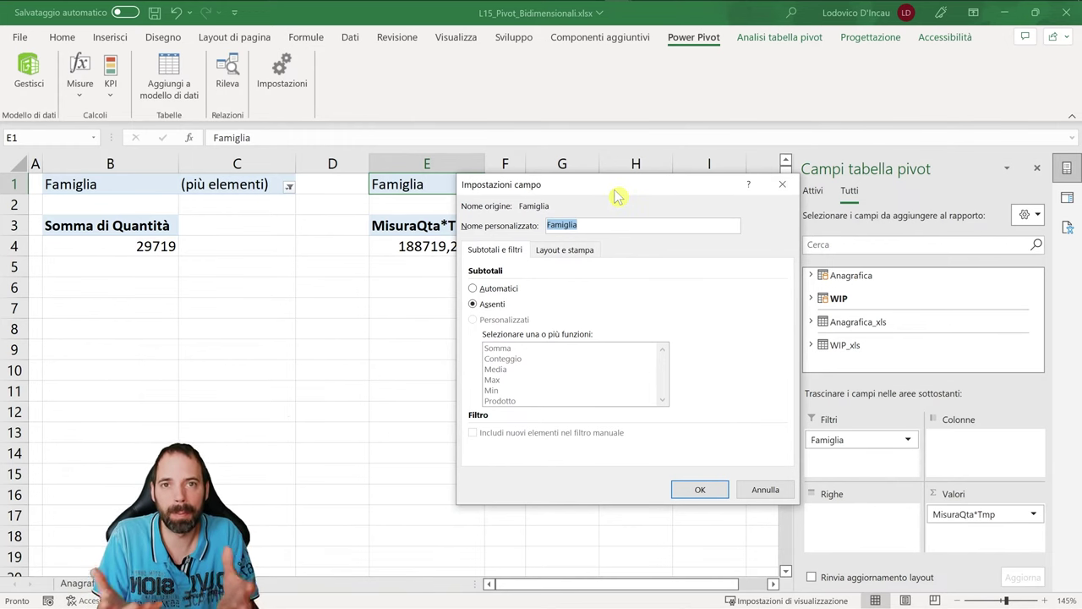
pyautogui.moveTo(617, 196); pyautogui.dragTo(648, 220)
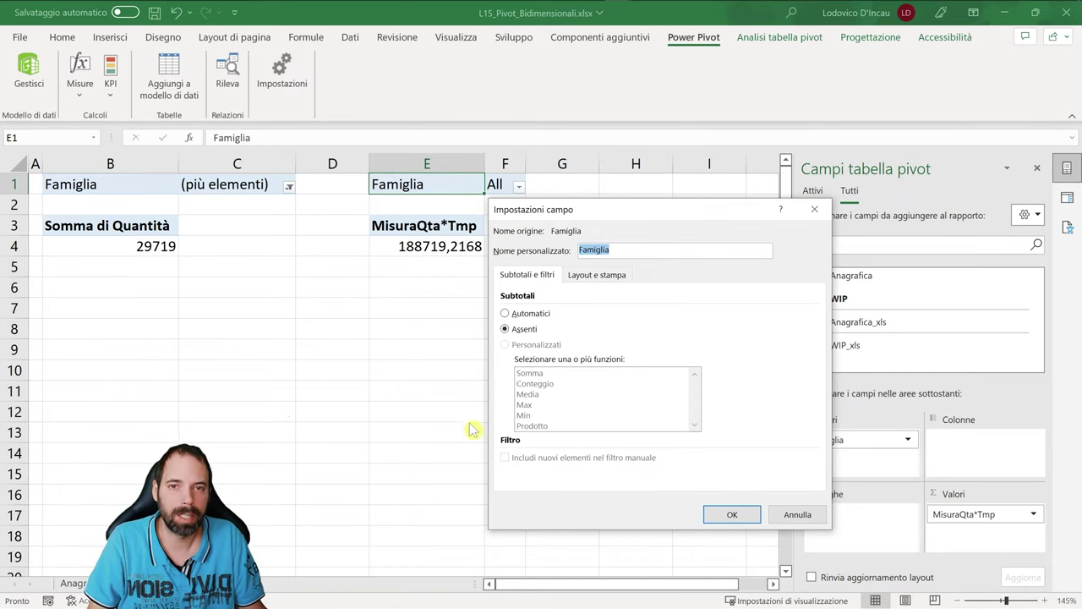
pyautogui.click(797, 514)
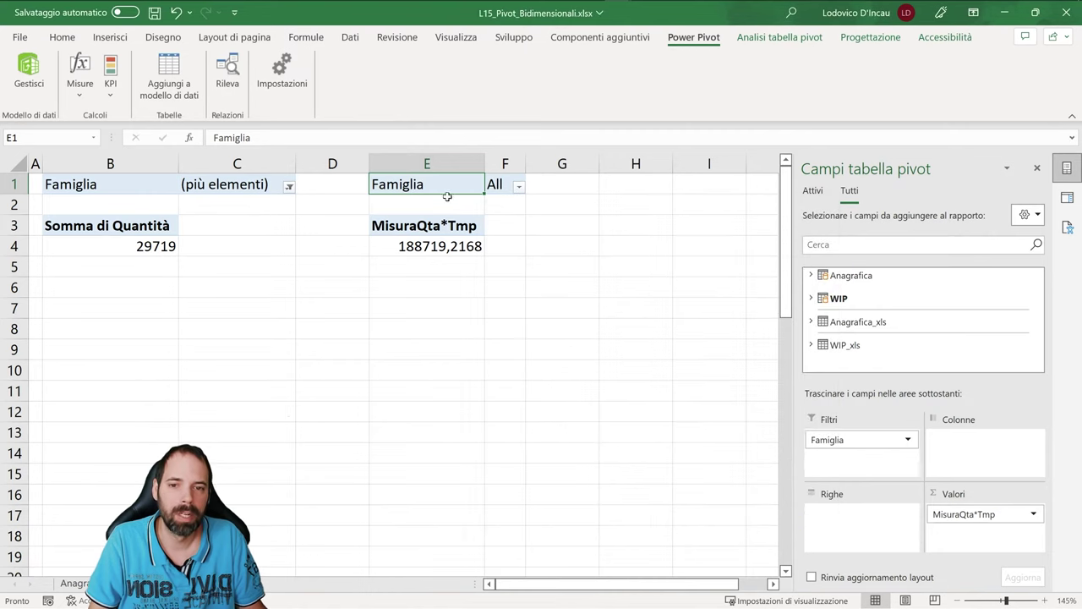
# Return Famiglia to the right pivot's rows, F174–F322 totalling 188719,2168, and list only active tables
pyautogui.moveTo(795, 439); pyautogui.dragTo(841, 535)
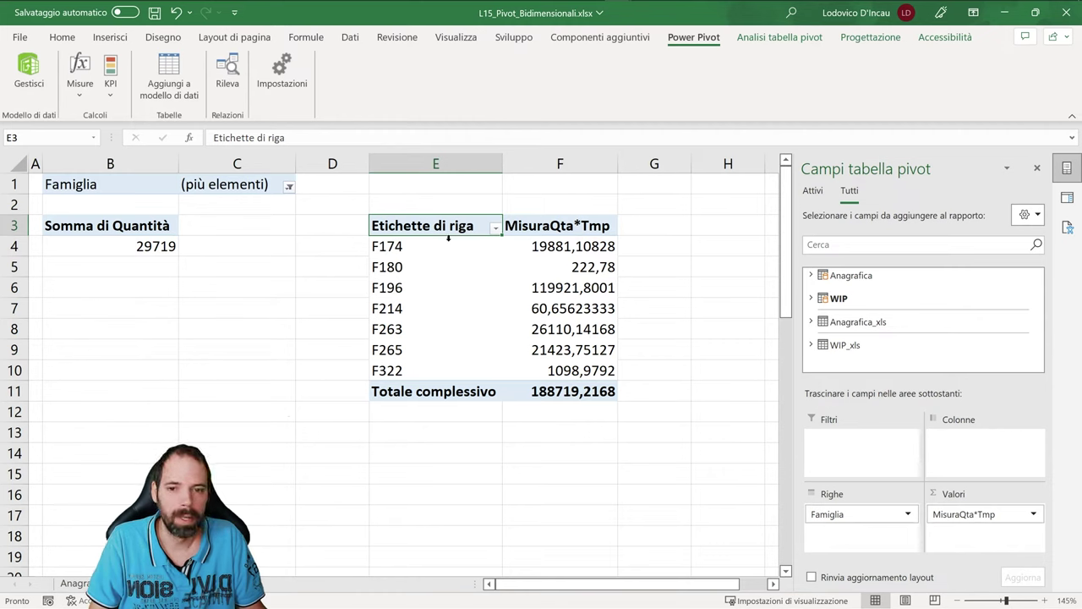
pyautogui.click(445, 256)
pyautogui.click(533, 271)
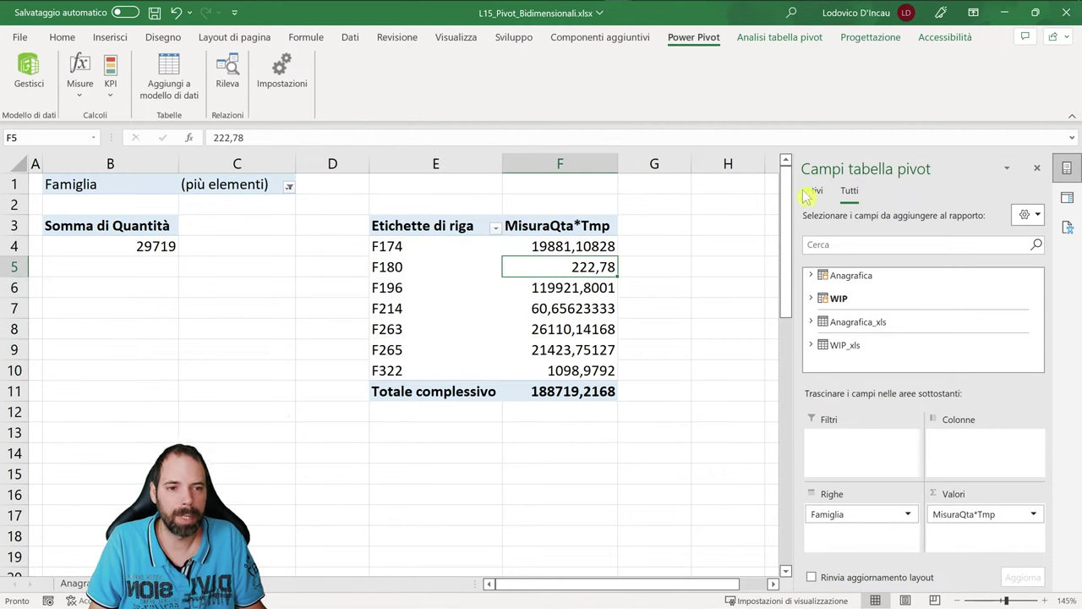
pyautogui.click(143, 225)
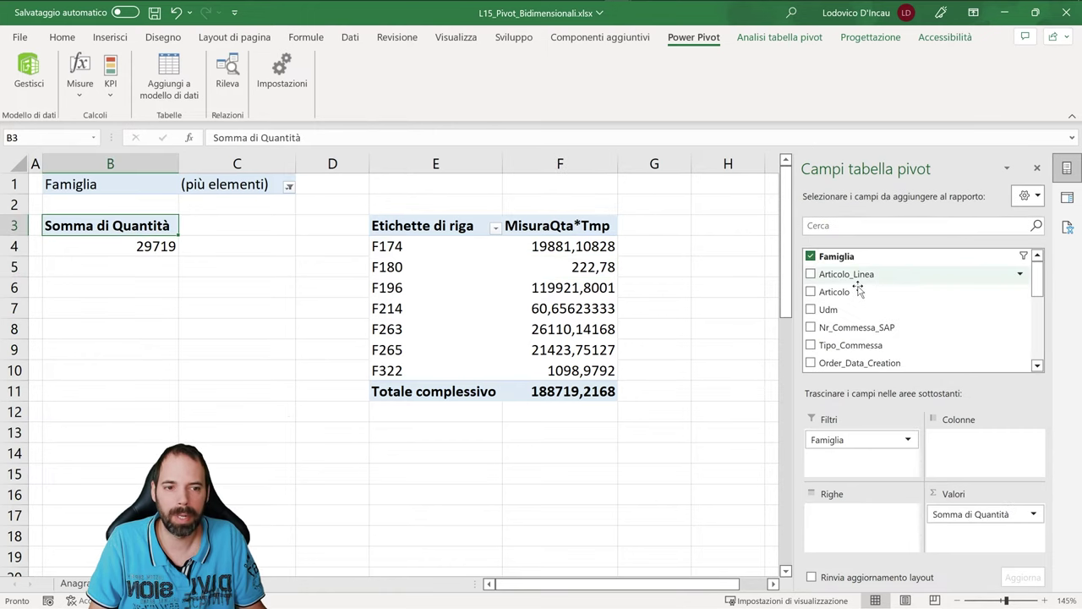
pyautogui.click(437, 268)
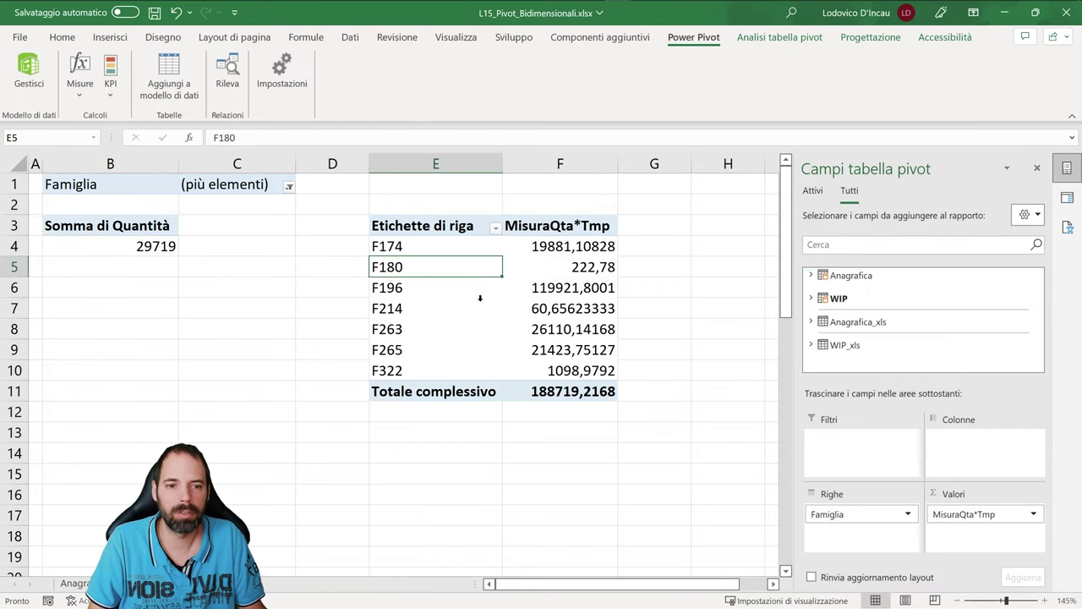
pyautogui.click(813, 193)
# Collapse the Anagrafica and WIP field lists and remove Anagrafica from the active tables
pyautogui.click(811, 276)
pyautogui.click(811, 298)
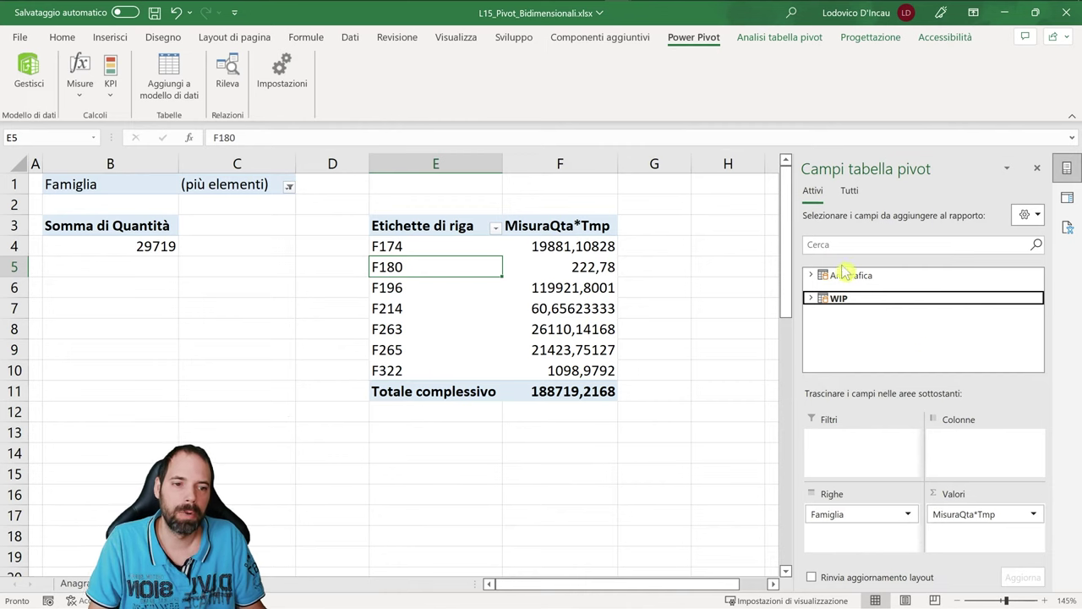
pyautogui.click(454, 274)
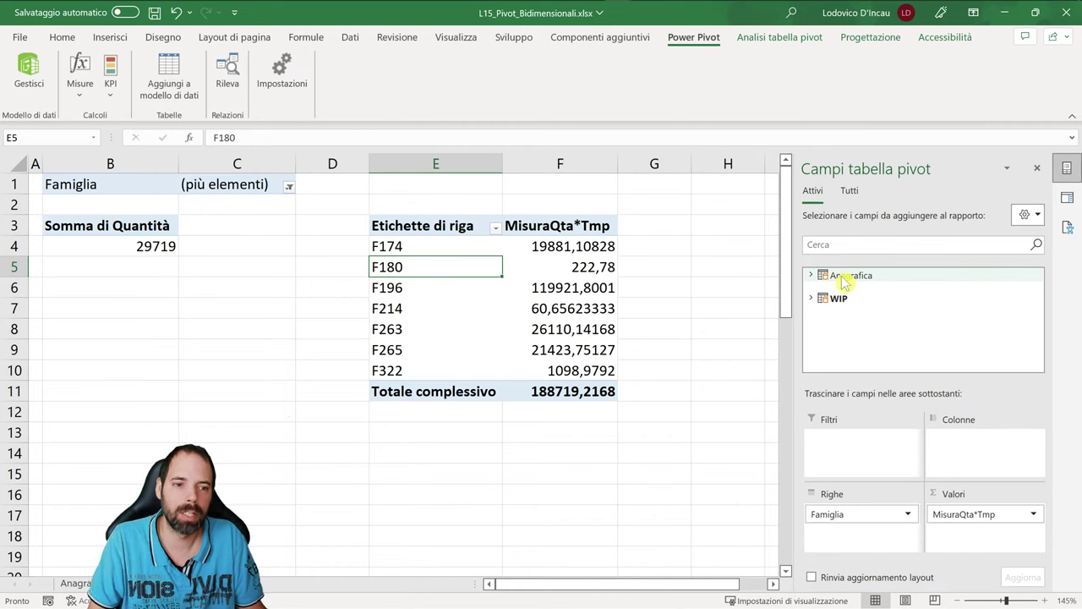
pyautogui.rightClick(844, 281)
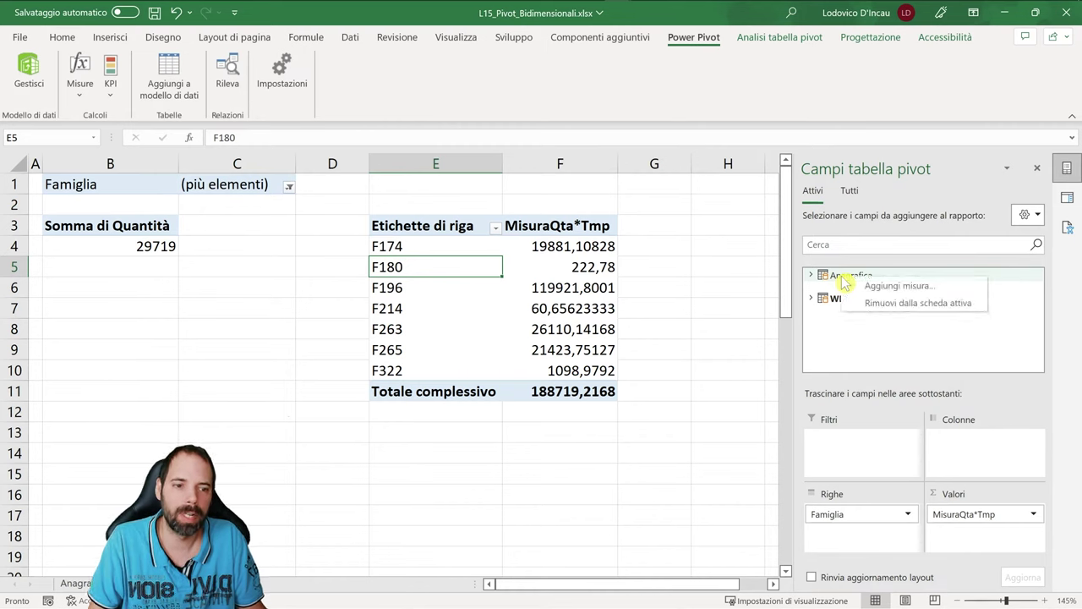
pyautogui.click(881, 305)
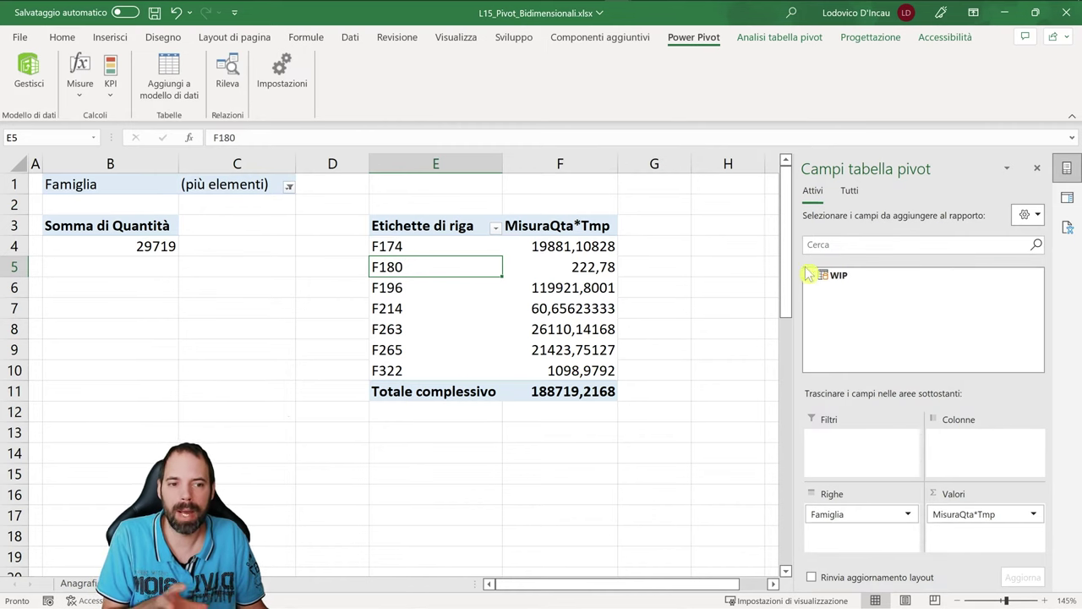
pyautogui.click(828, 313)
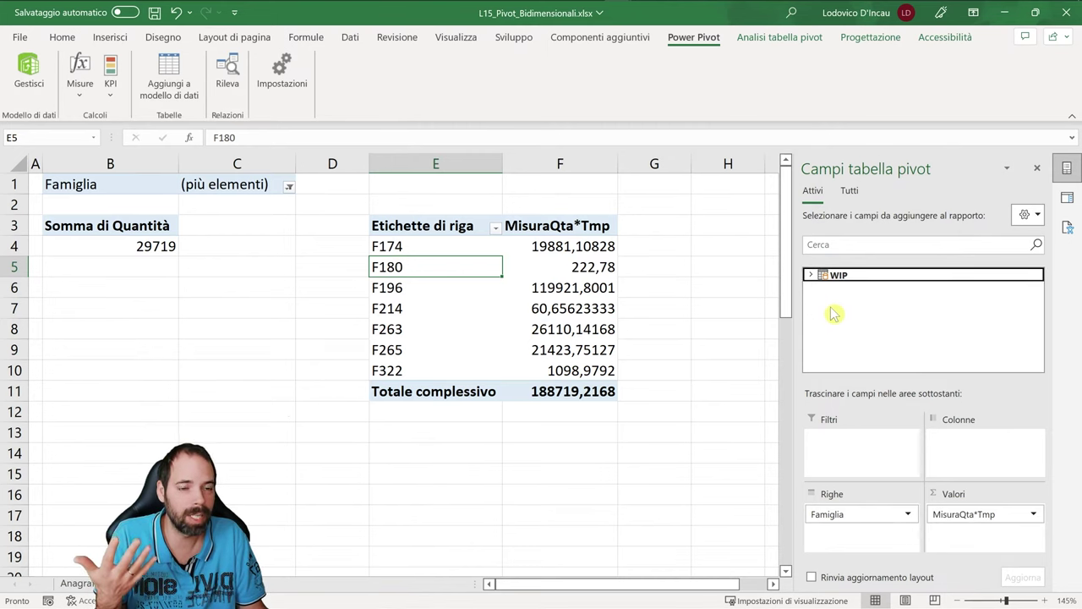
# From all tables, nest Anagrafica's TipoProdotto under Famiglia, splitting F174 into OPTICAL and SUN
pyautogui.click(847, 192)
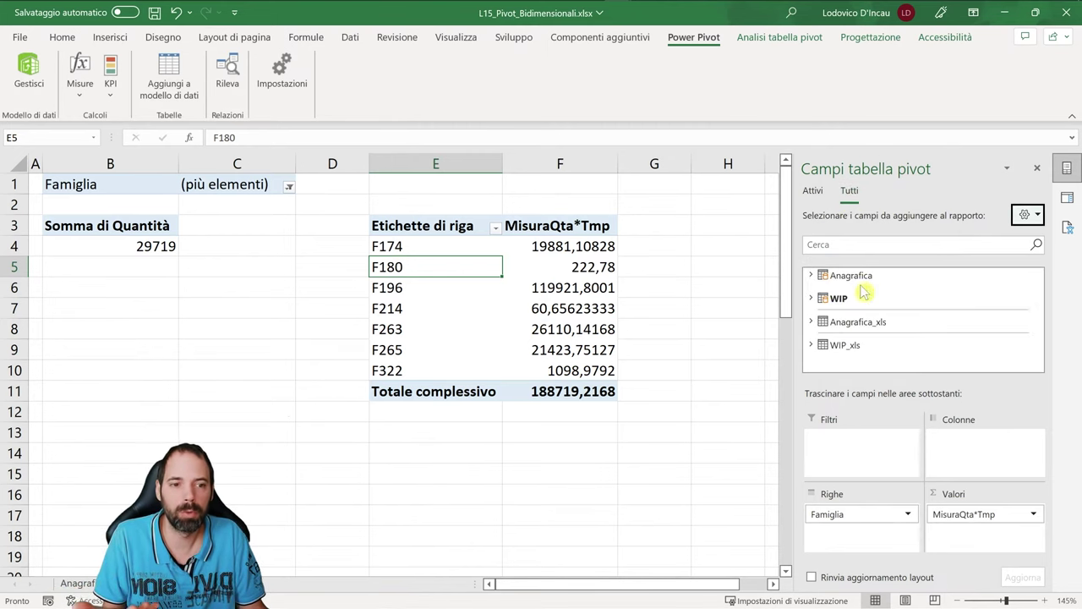
pyautogui.click(810, 274)
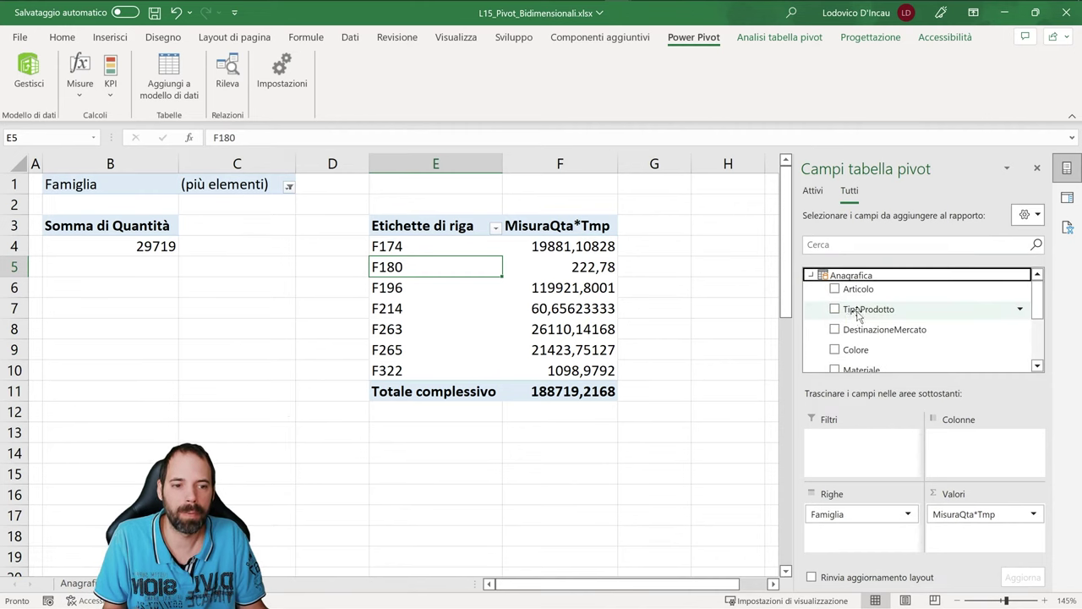
pyautogui.moveTo(858, 314); pyautogui.dragTo(858, 533)
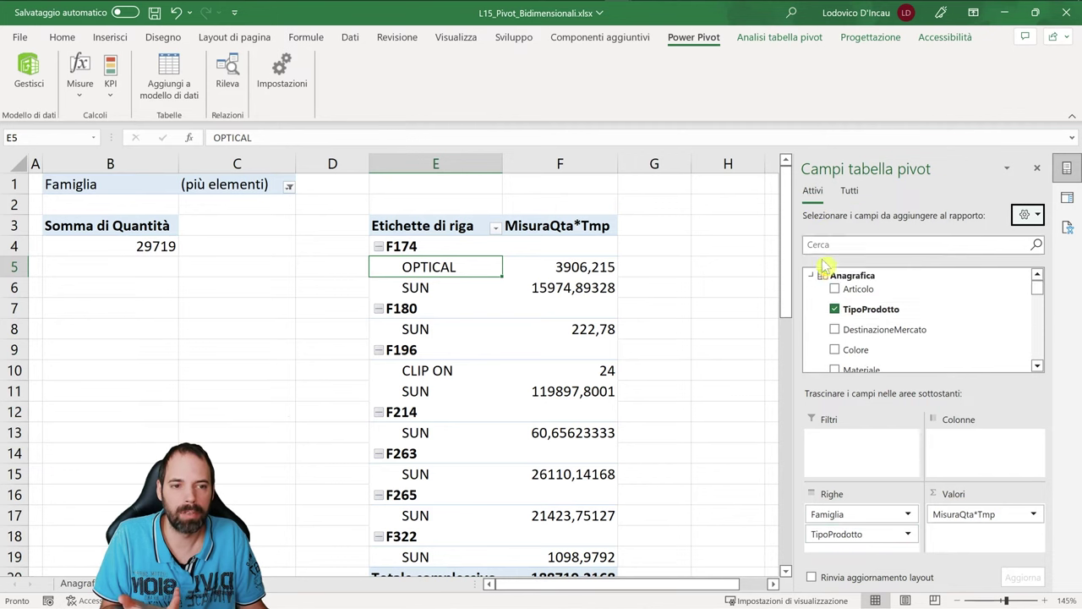
pyautogui.click(811, 275)
pyautogui.click(810, 298)
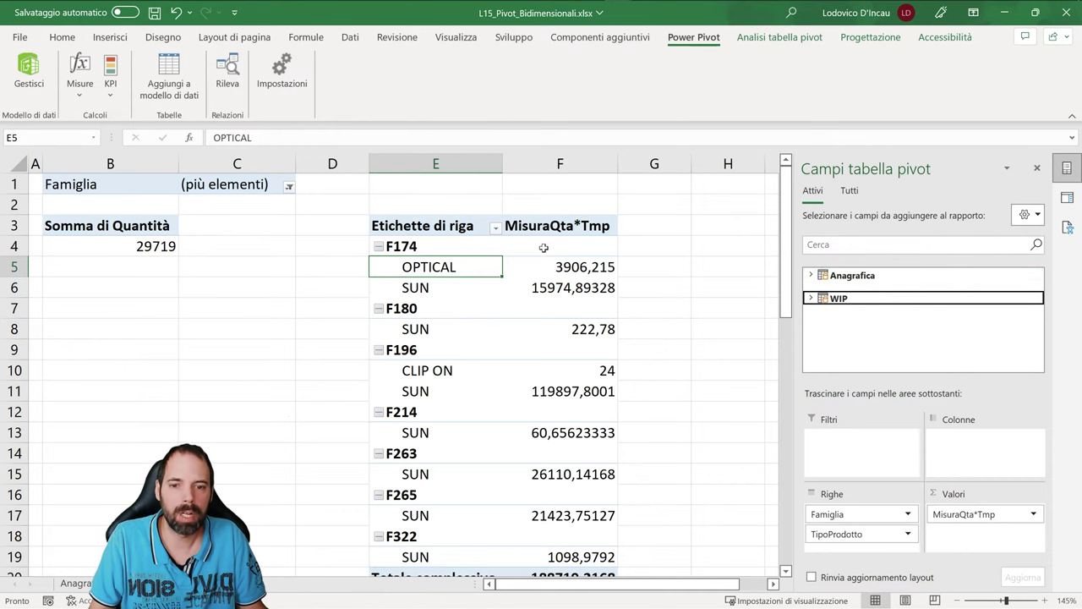
pyautogui.click(810, 275)
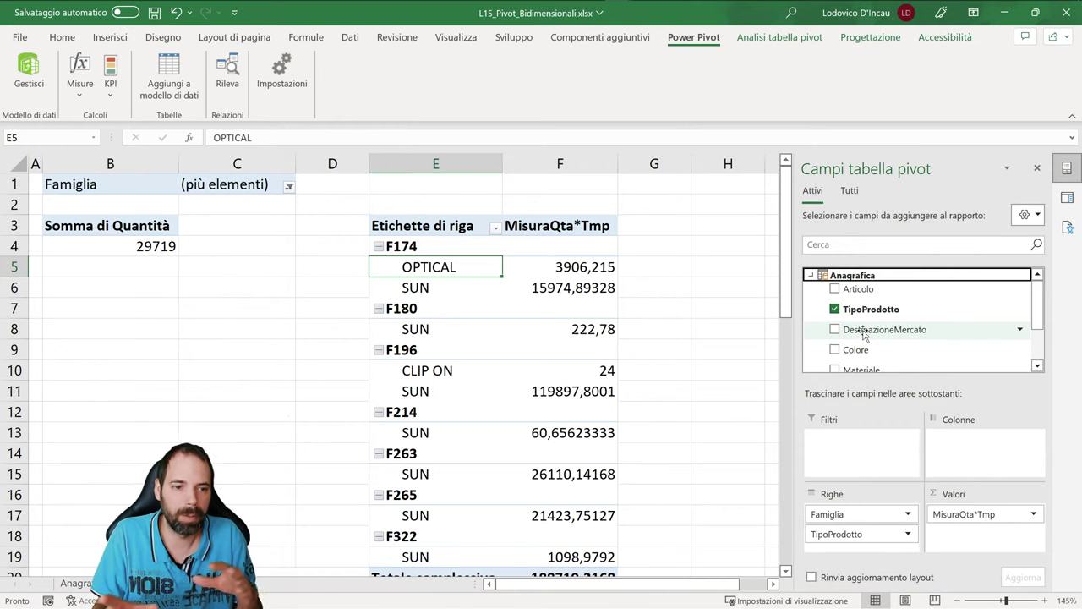
pyautogui.rightClick(471, 265)
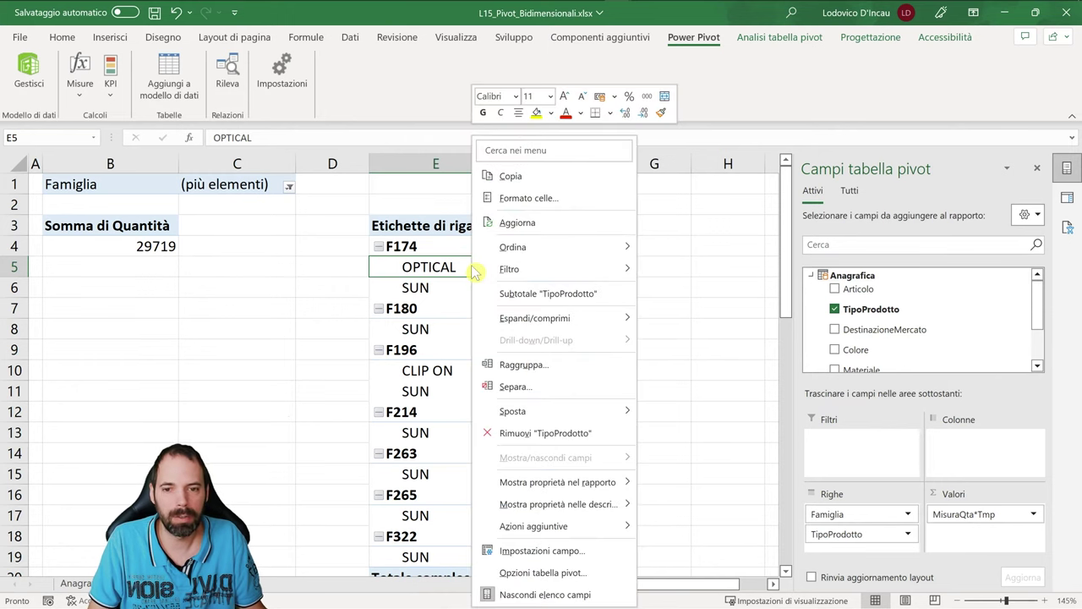
pyautogui.click(553, 573)
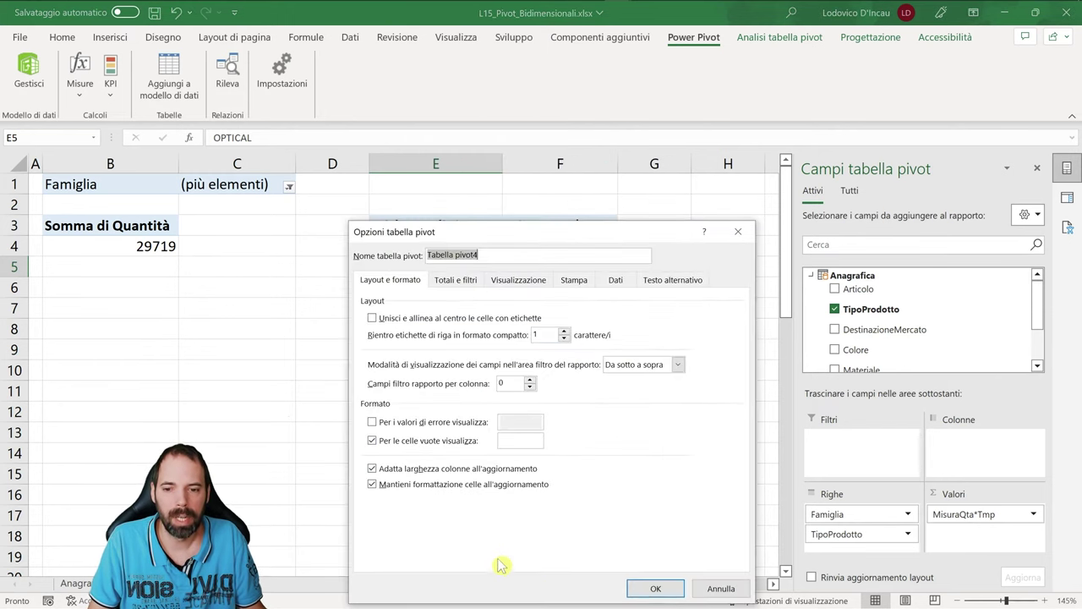
pyautogui.click(460, 281)
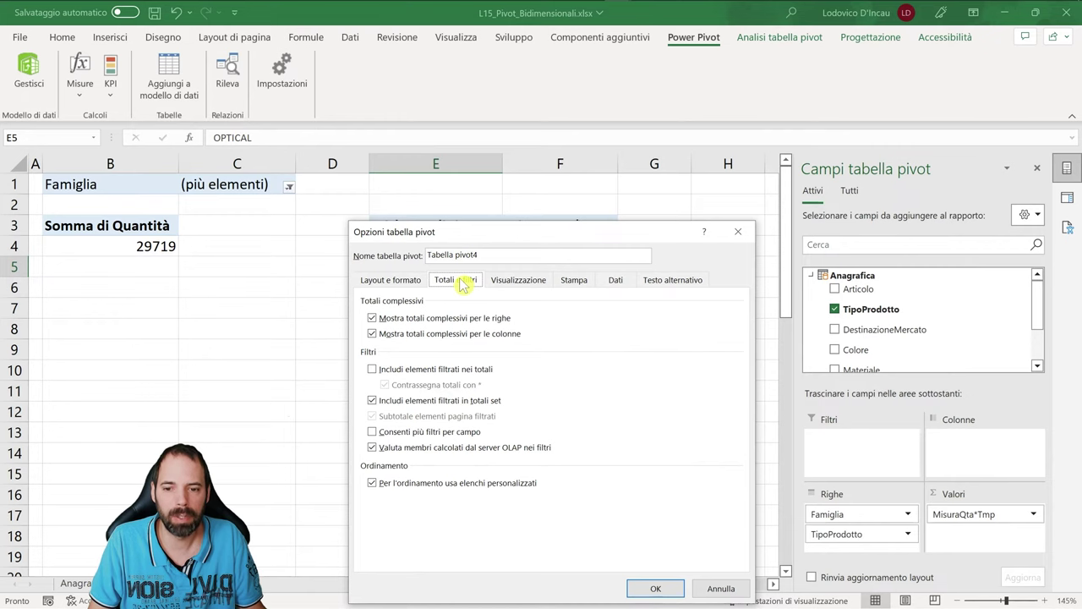
pyautogui.click(514, 281)
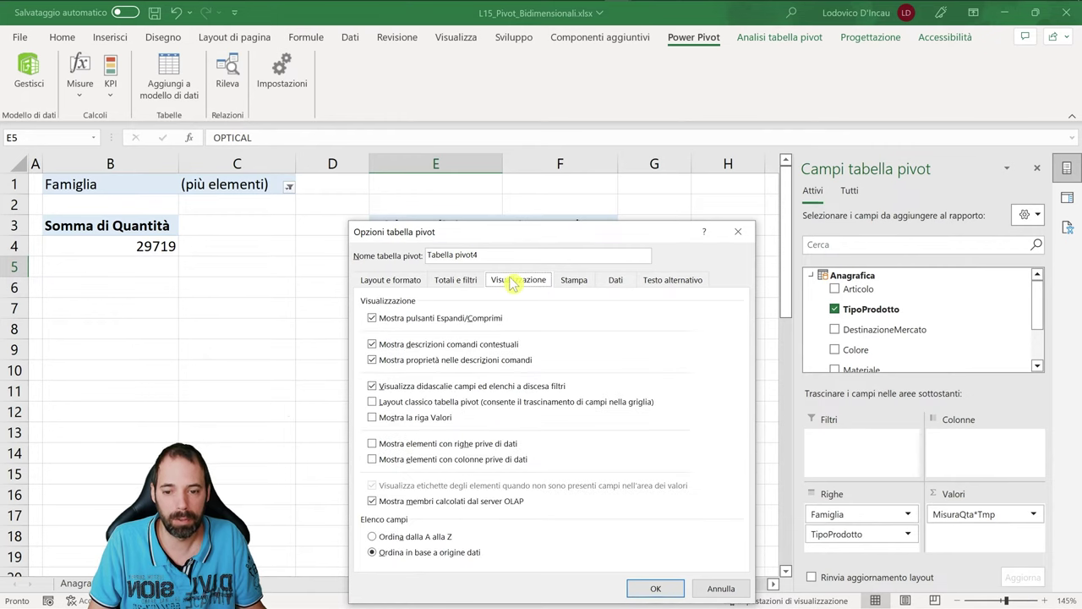
pyautogui.click(405, 537)
pyautogui.moveTo(544, 235); pyautogui.dragTo(527, 92)
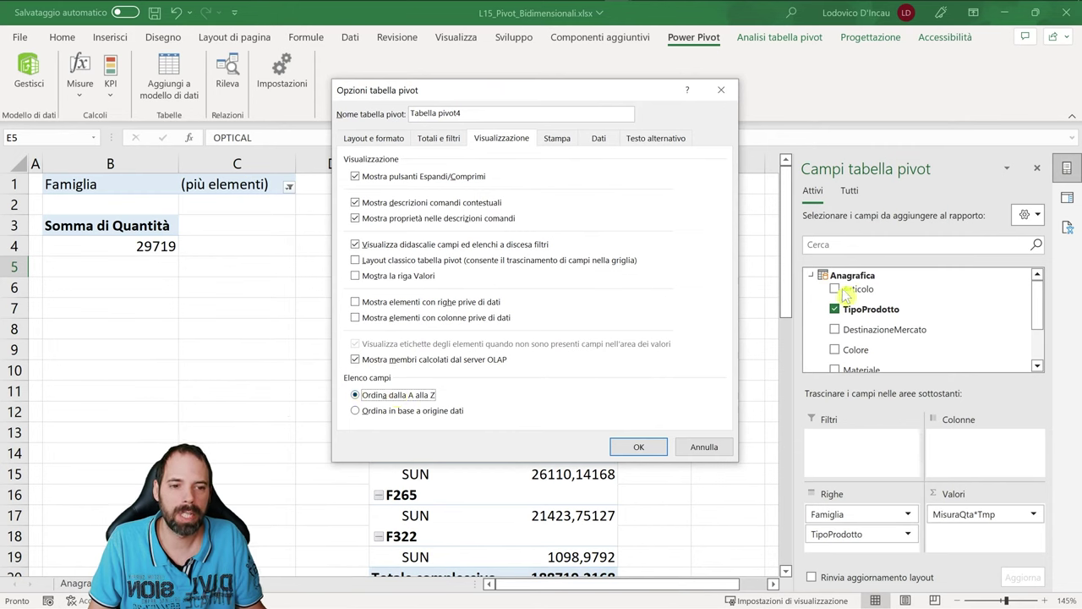
pyautogui.click(698, 448)
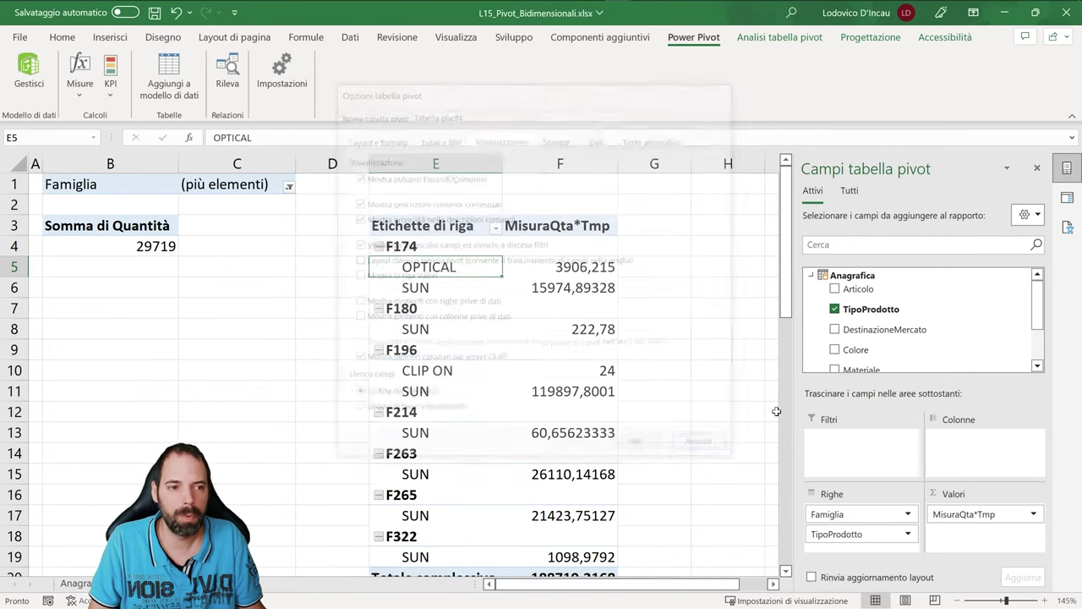
# Sort the PivotTable field list from A to Z
pyautogui.click(1034, 216)
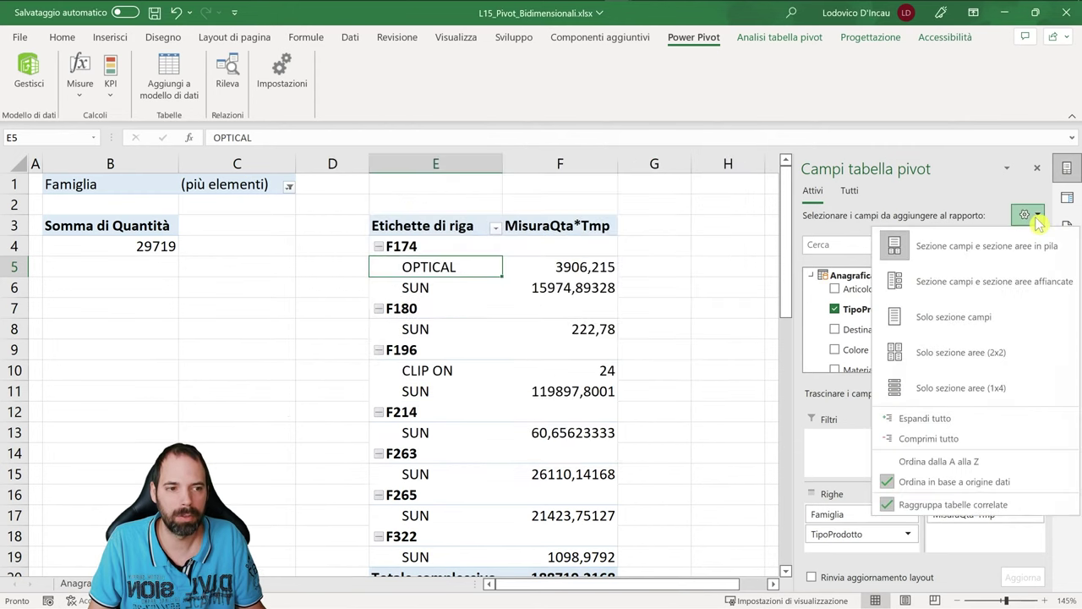
pyautogui.click(938, 465)
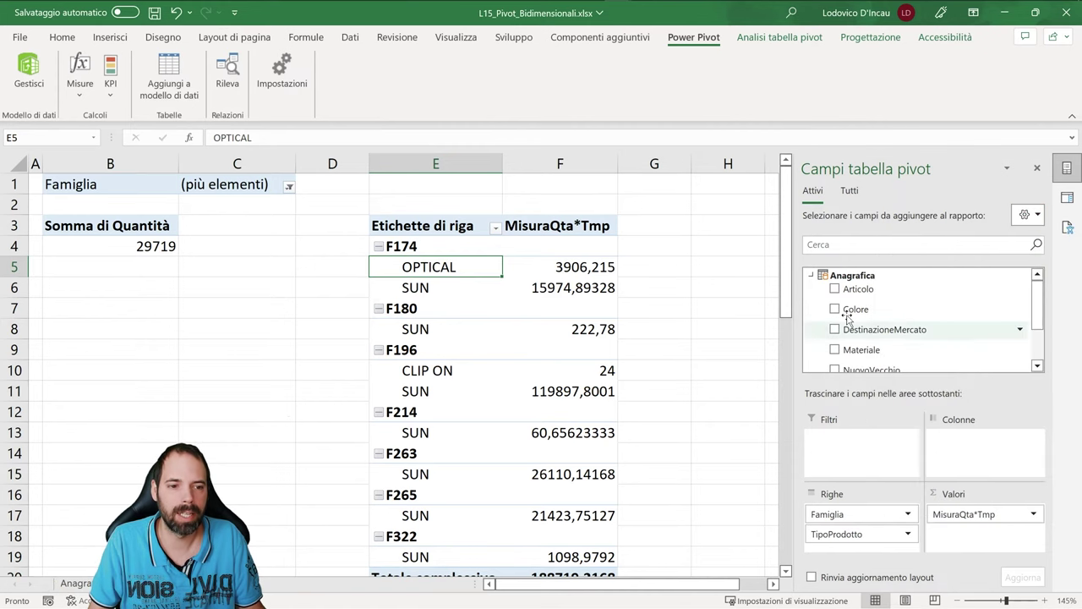
pyautogui.moveTo(1037, 301)
pyautogui.mouseDown()
pyautogui.moveTo(1038, 345)
pyautogui.moveTo(1037, 301)
pyautogui.mouseUp()
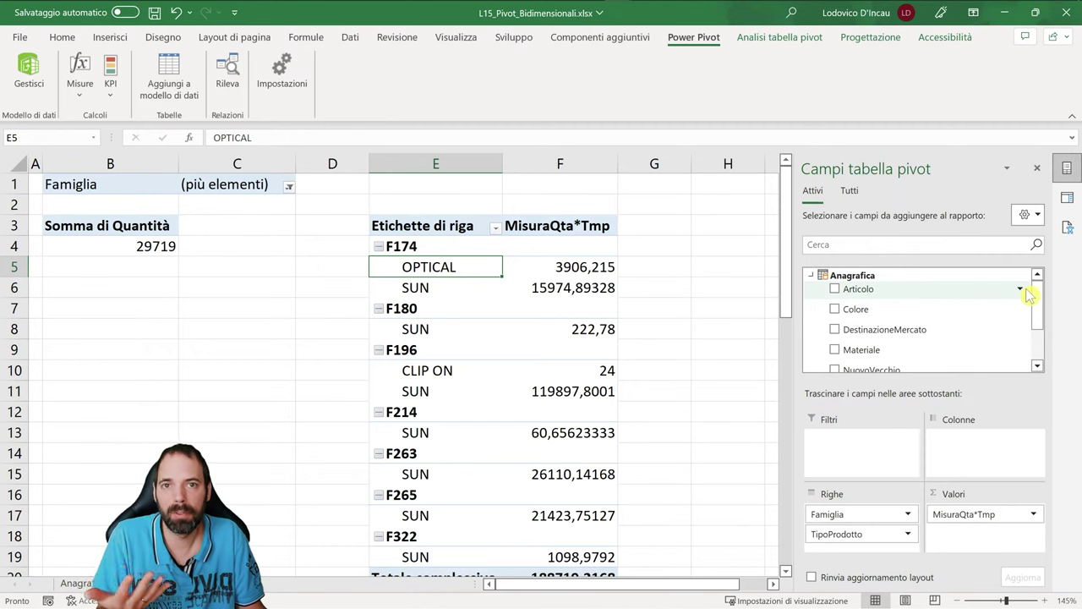
# Search the field list for 'mate', then for 'ar', and scroll the results
pyautogui.click(841, 243)
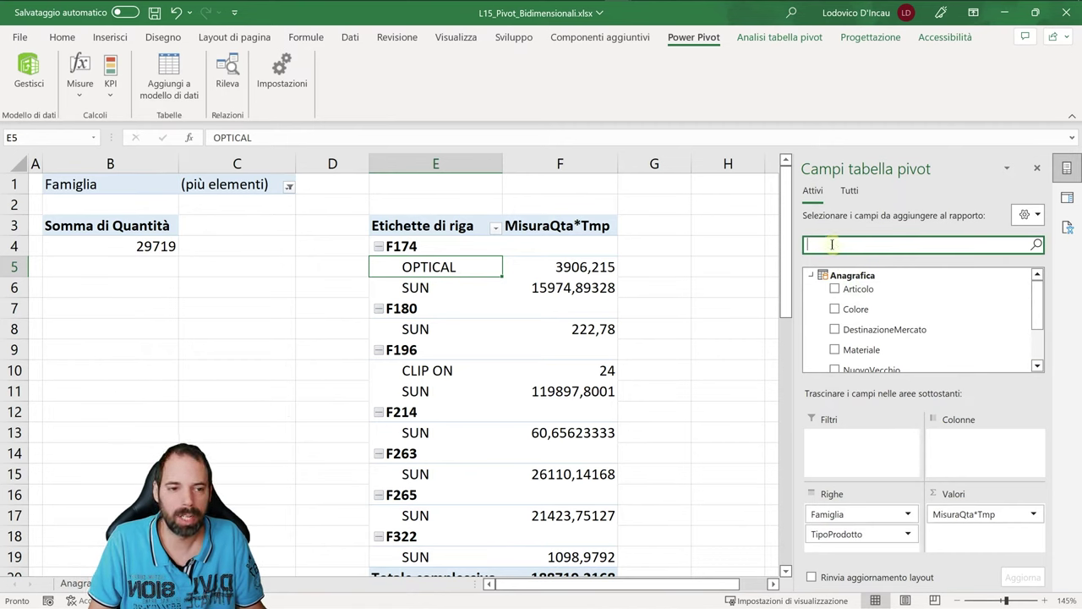
pyautogui.write('mate')
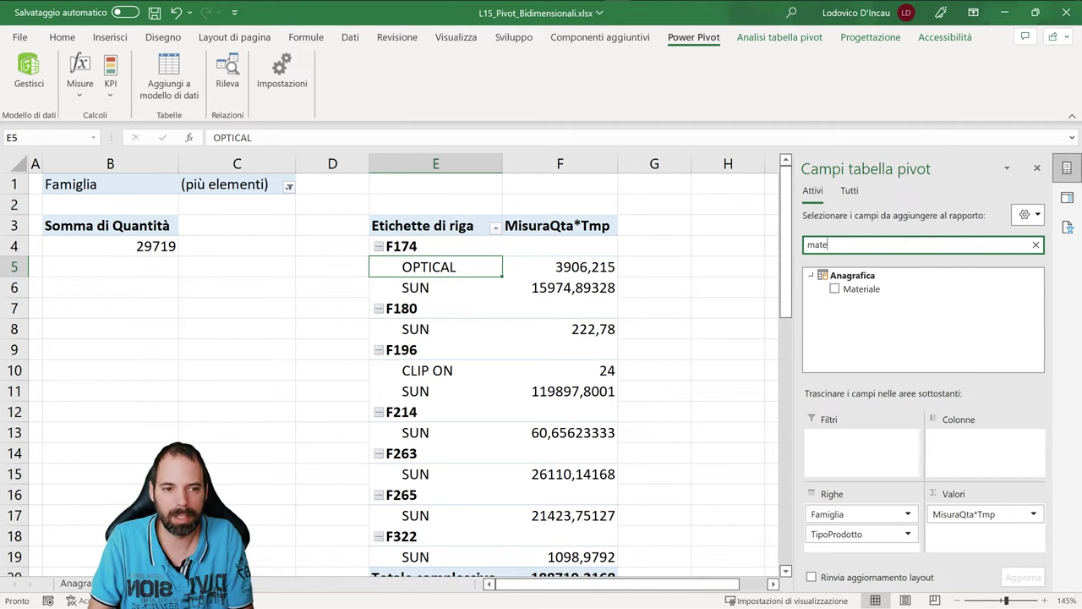
pyautogui.press('BackSpace')
pyautogui.press('BackSpace')
pyautogui.press('BackSpace')
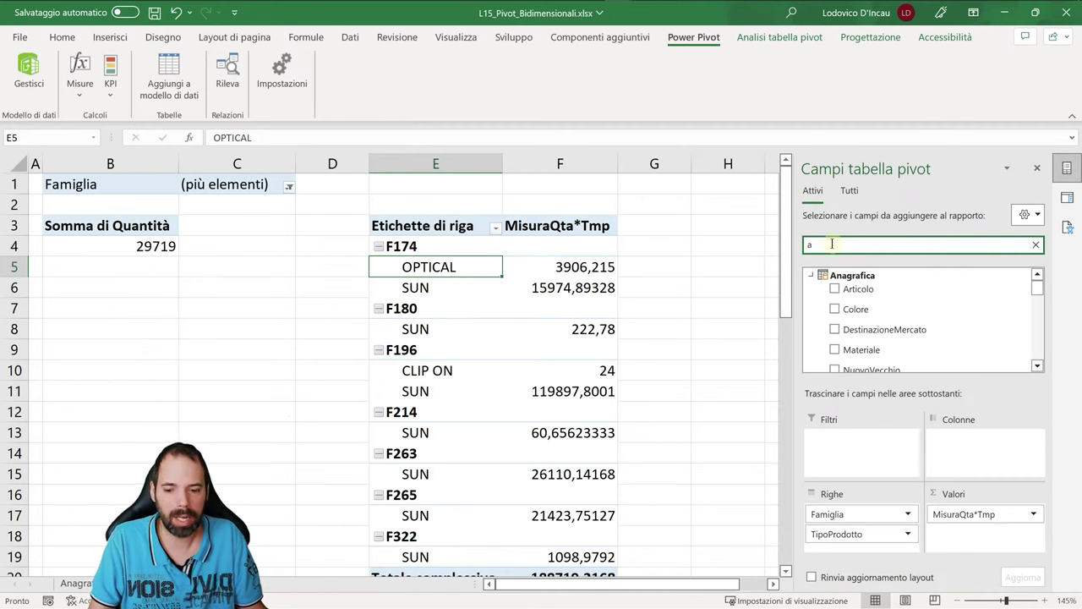
pyautogui.write('ar')
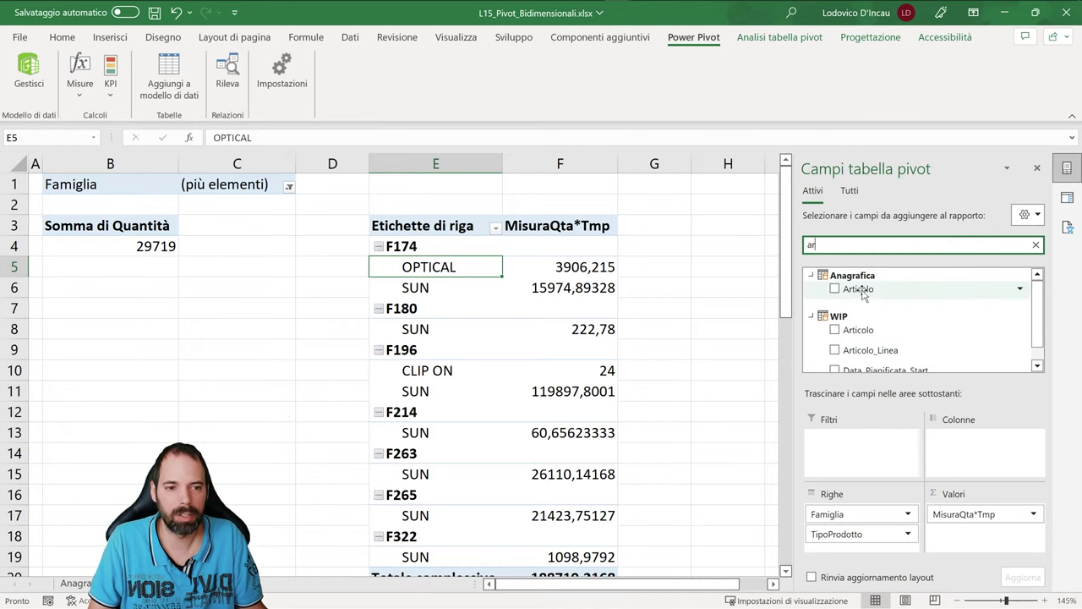
pyautogui.scroll(-1, 858, 353)
pyautogui.scroll(1, 859, 355)
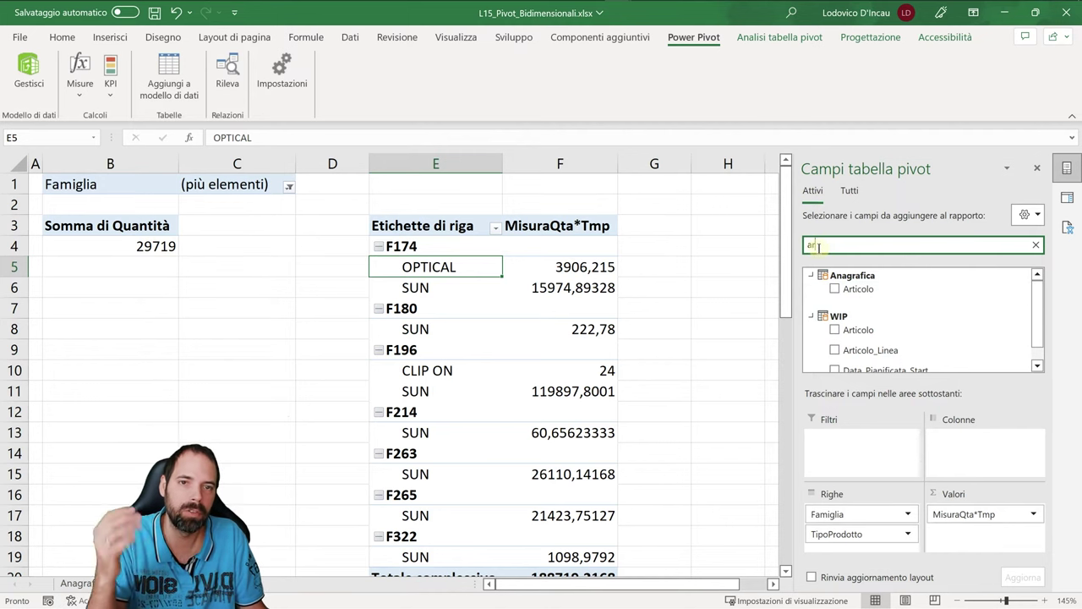
pyautogui.scroll(-1, 850, 304)
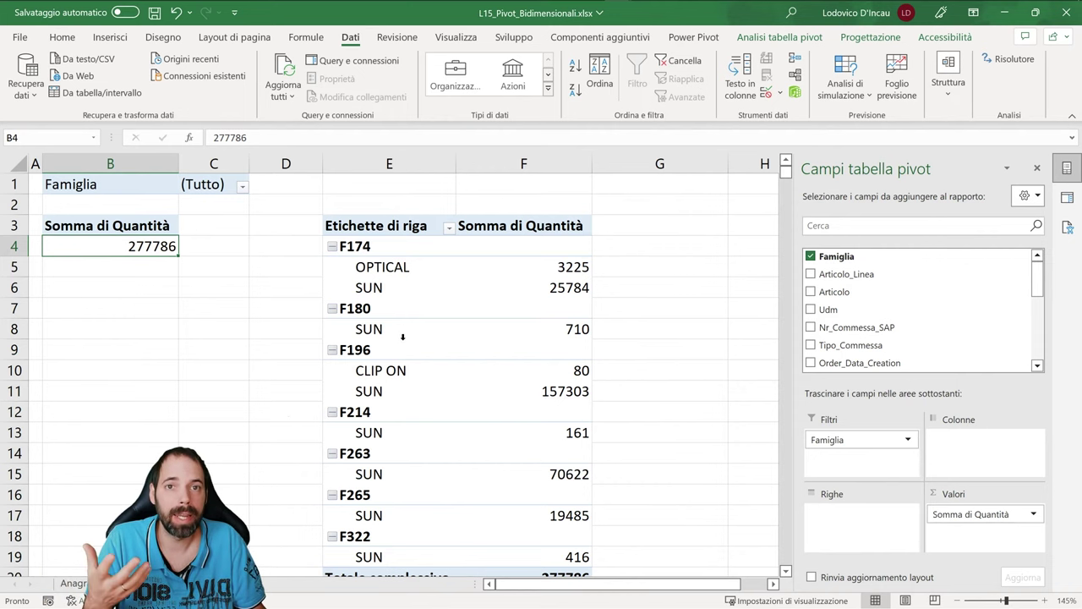
# Drop TipoProdotto from the right pivot and move the left pivot's Famiglia from Filtri to Righe, both totalling 277786
pyautogui.click(434, 279)
pyautogui.moveTo(853, 534); pyautogui.dragTo(860, 358)
pyautogui.click(109, 245)
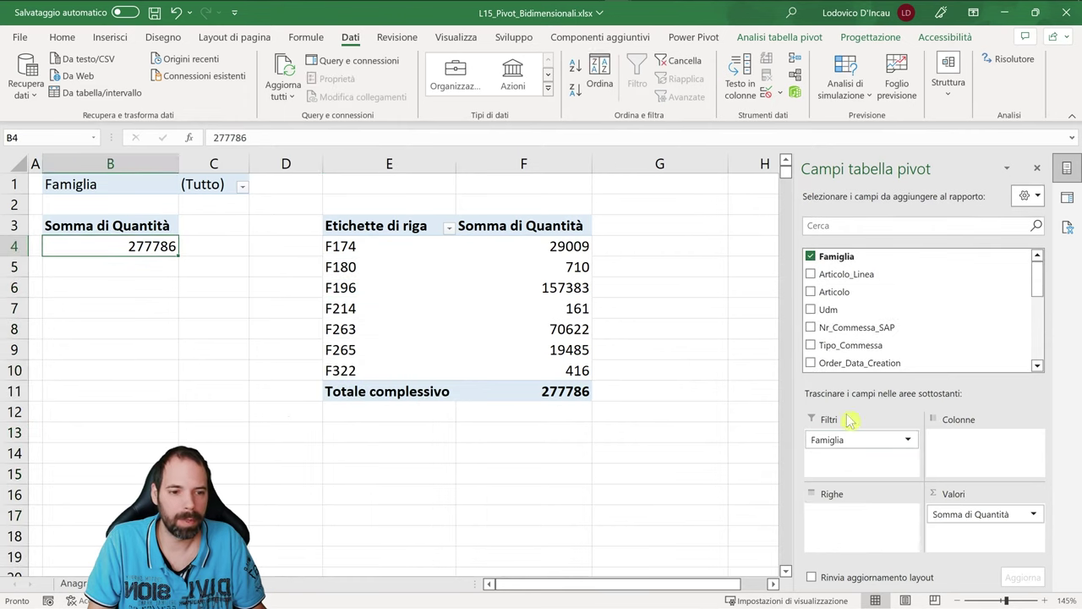
pyautogui.moveTo(847, 437); pyautogui.dragTo(836, 511)
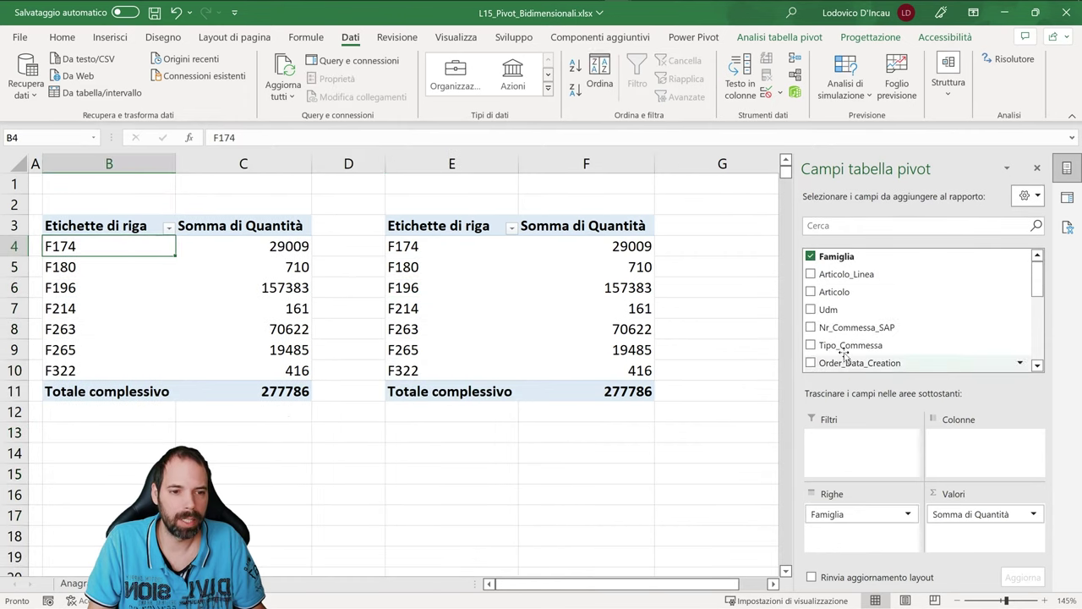
pyautogui.click(228, 275)
pyautogui.click(227, 229)
pyautogui.click(619, 231)
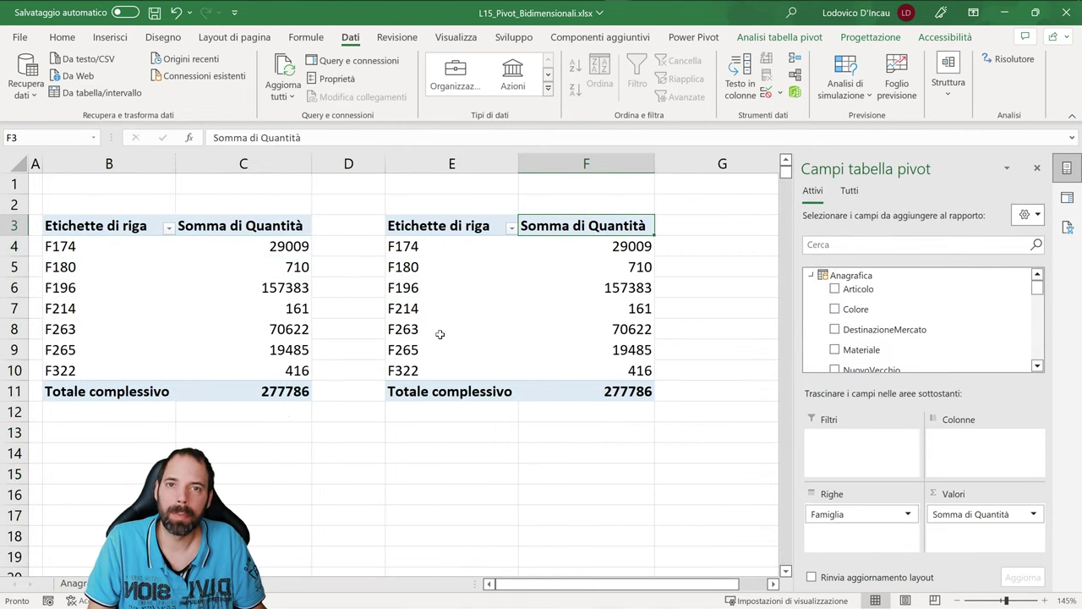
pyautogui.click(203, 279)
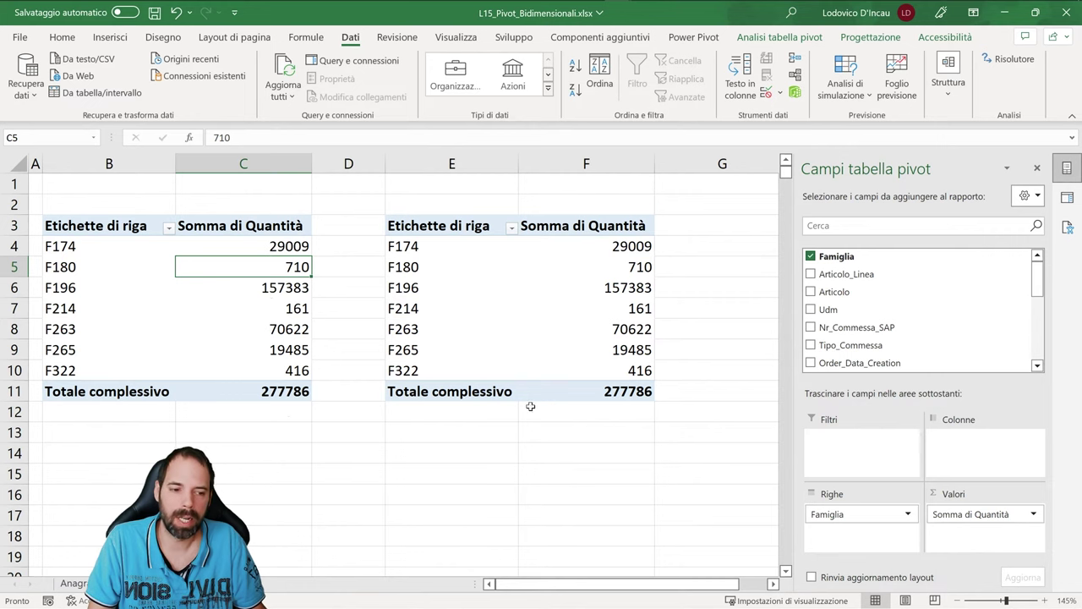
pyautogui.click(993, 517)
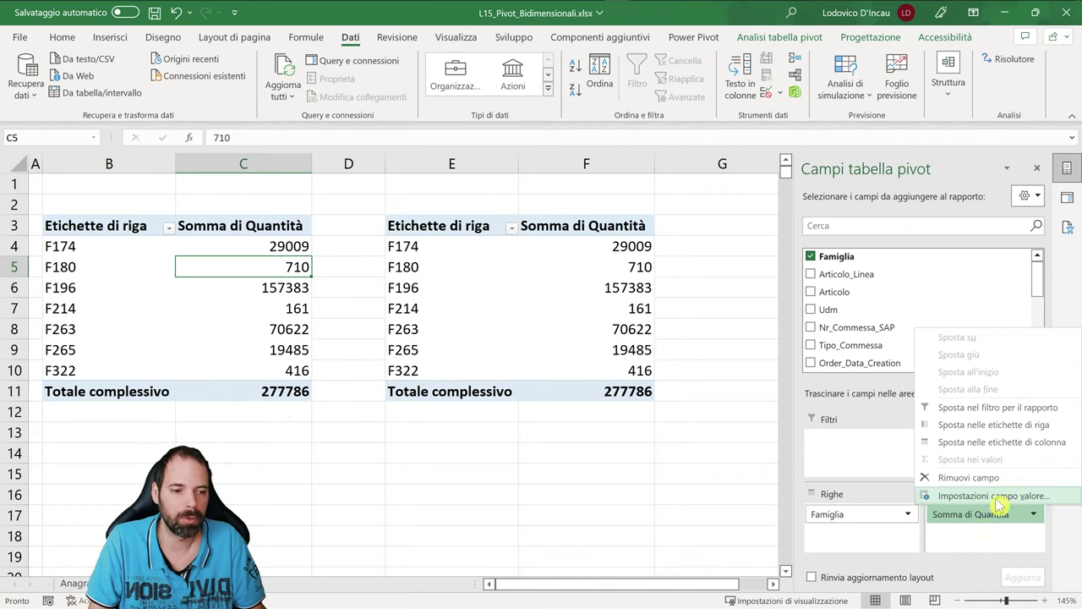
# Switch the left pivot's Quantità summary to Count, giving F174 216, F196 1276, total 2200
pyautogui.click(998, 496)
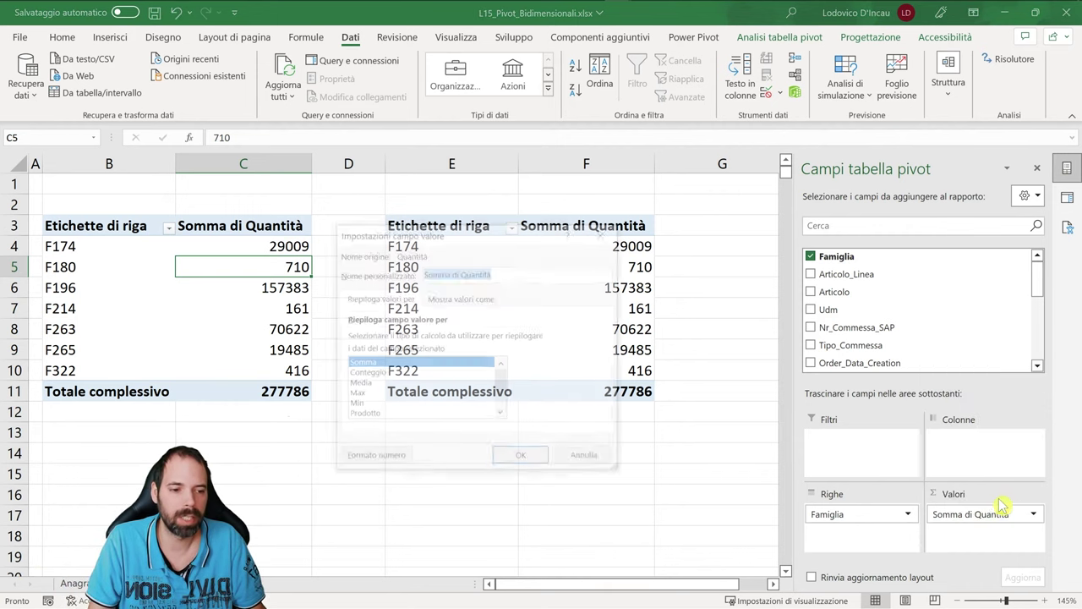
pyautogui.click(379, 372)
pyautogui.click(380, 383)
pyautogui.click(382, 394)
pyautogui.click(385, 404)
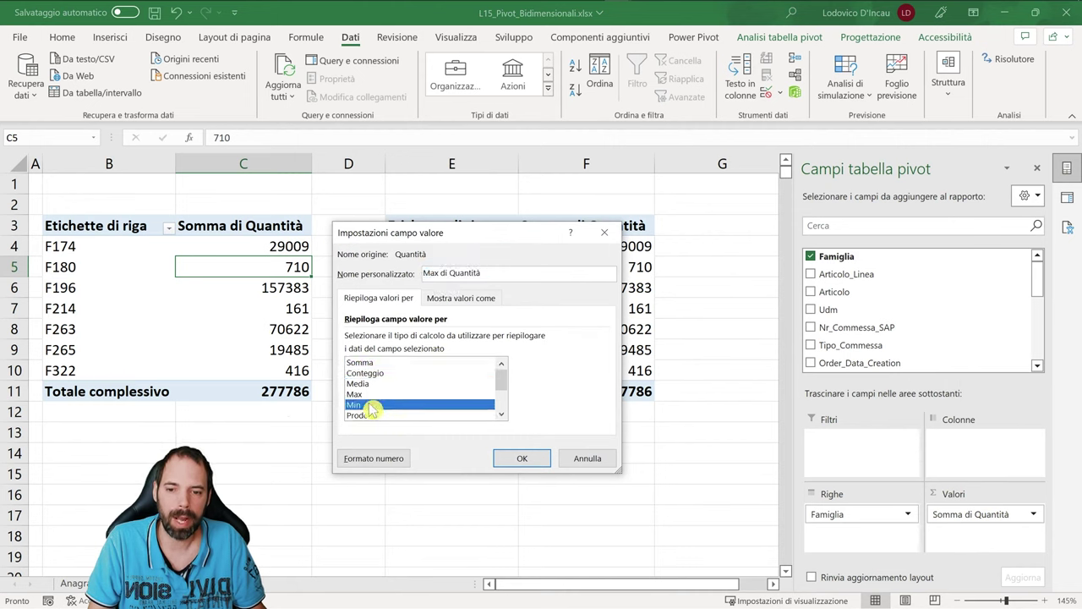
pyautogui.scroll(-2, 388, 409)
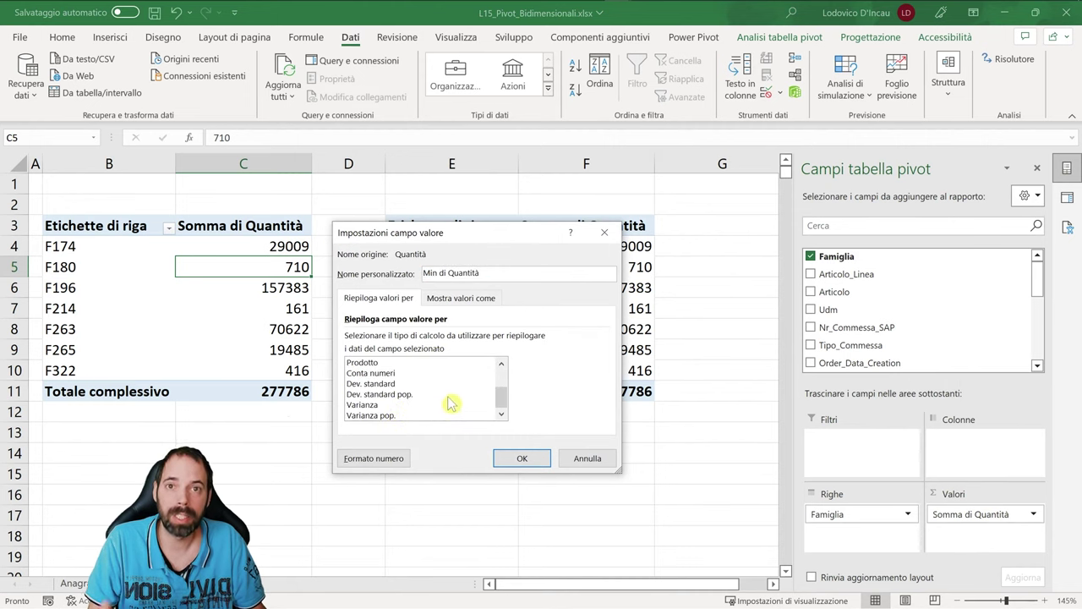
pyautogui.scroll(2, 448, 403)
pyautogui.click(365, 374)
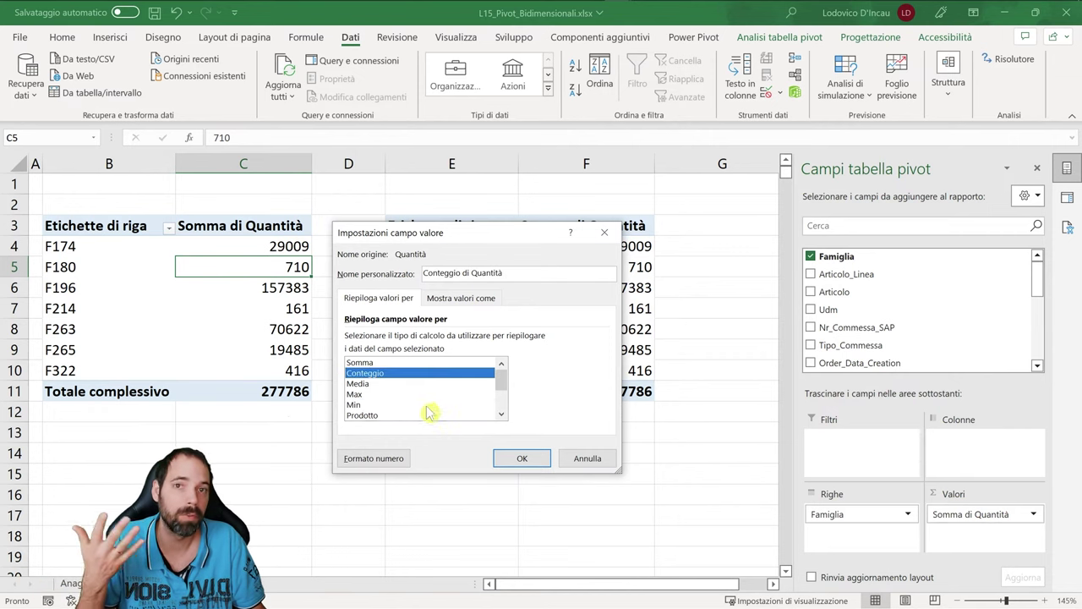
pyautogui.click(531, 461)
pyautogui.click(279, 245)
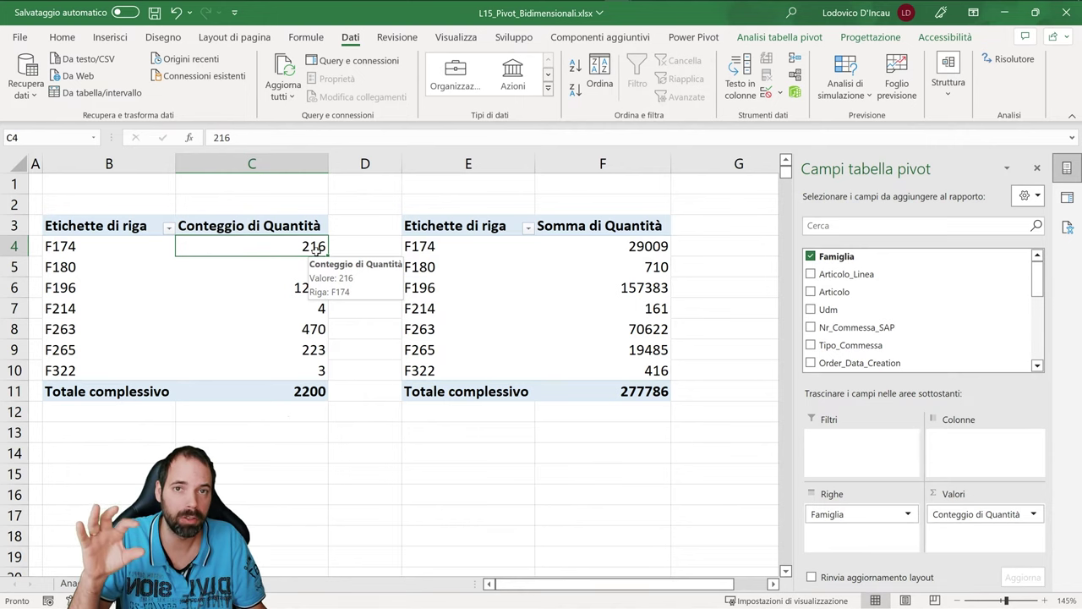
pyautogui.click(87, 247)
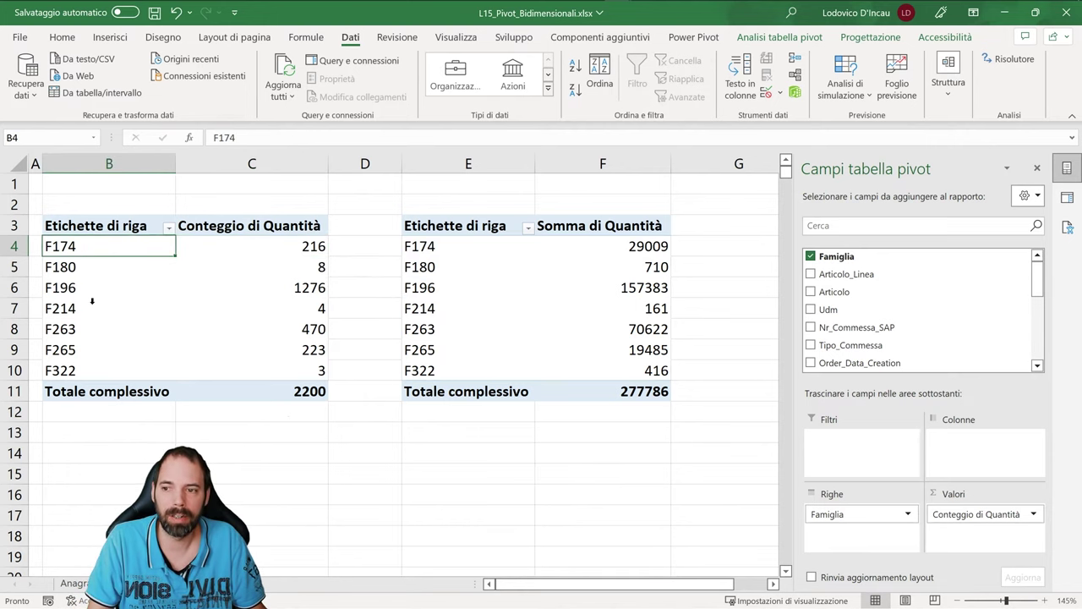
pyautogui.click(466, 246)
# Set the right pivot's Quantità value field to Distinct Count, totalling 173
pyautogui.click(1014, 514)
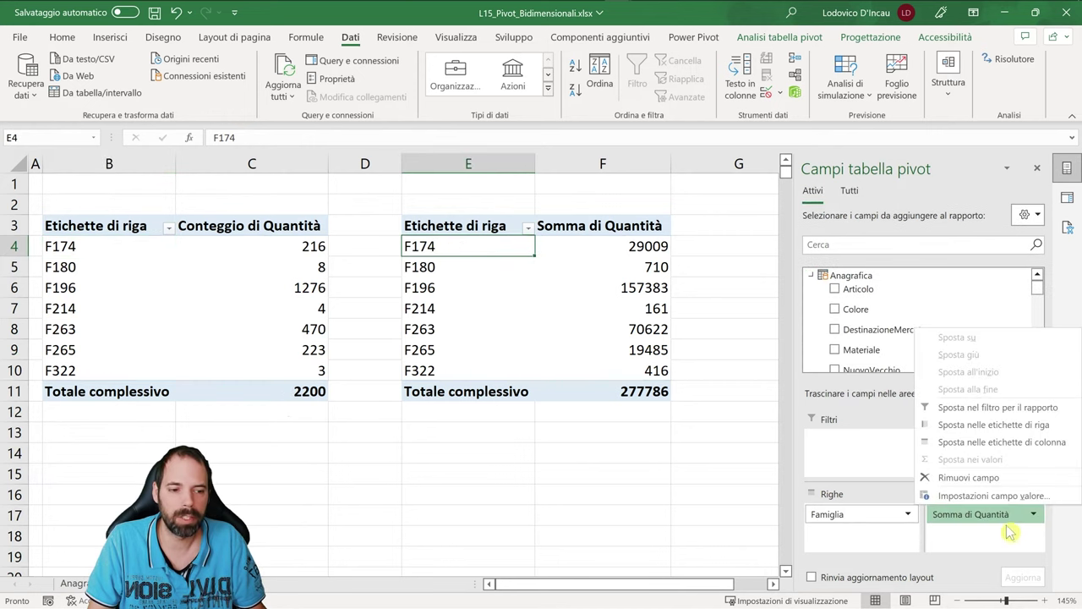
pyautogui.click(993, 494)
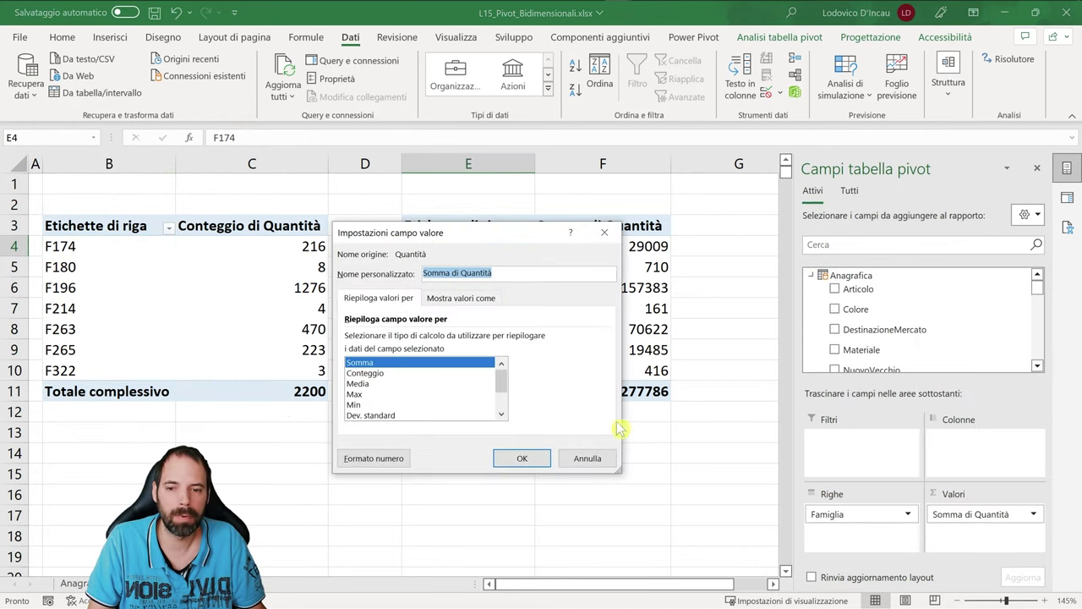
pyautogui.click(395, 373)
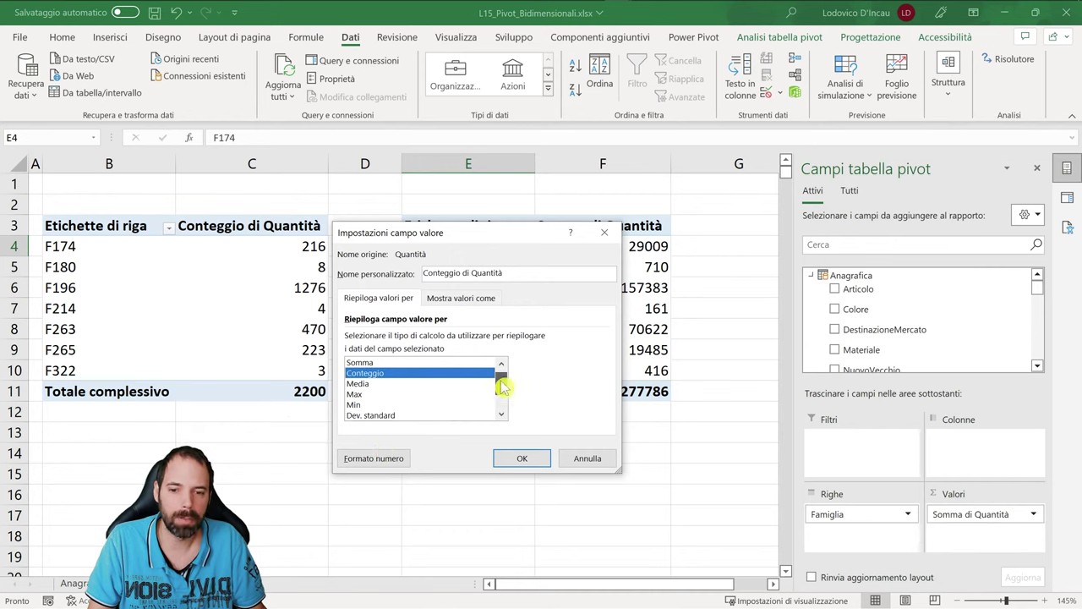
pyautogui.moveTo(502, 380); pyautogui.dragTo(505, 428)
pyautogui.click(380, 415)
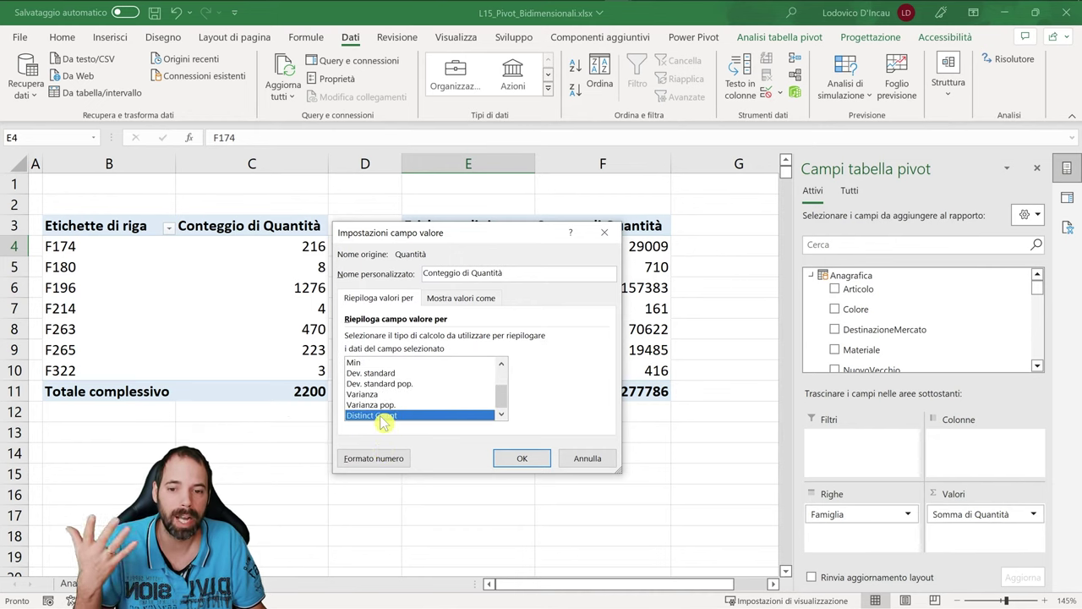
pyautogui.click(521, 458)
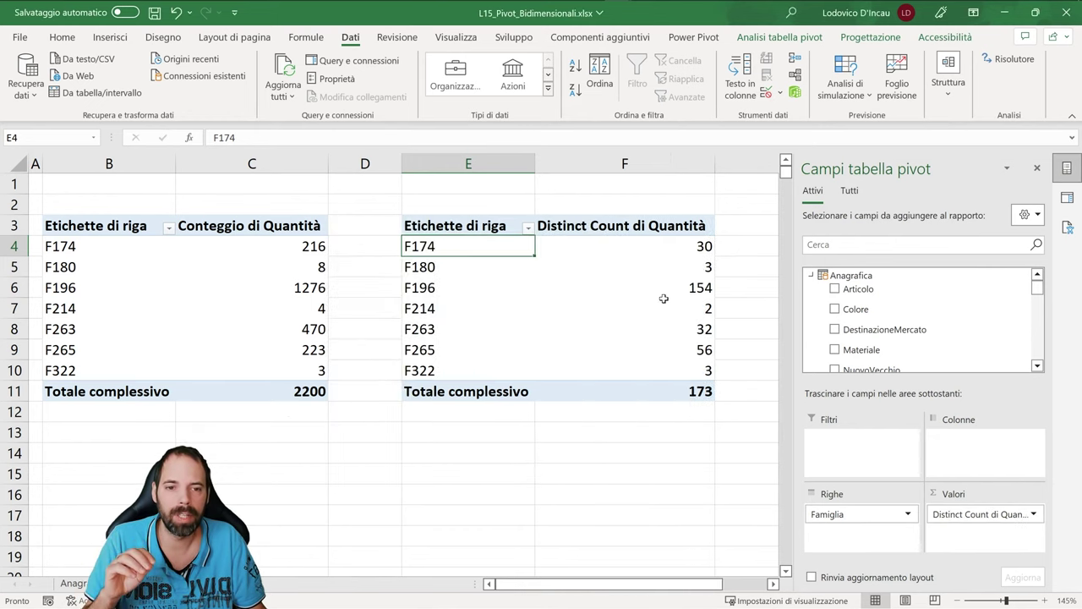
# Check the F174 distinct count of 30, then switch to the WIP source data sheet
pyautogui.click(673, 251)
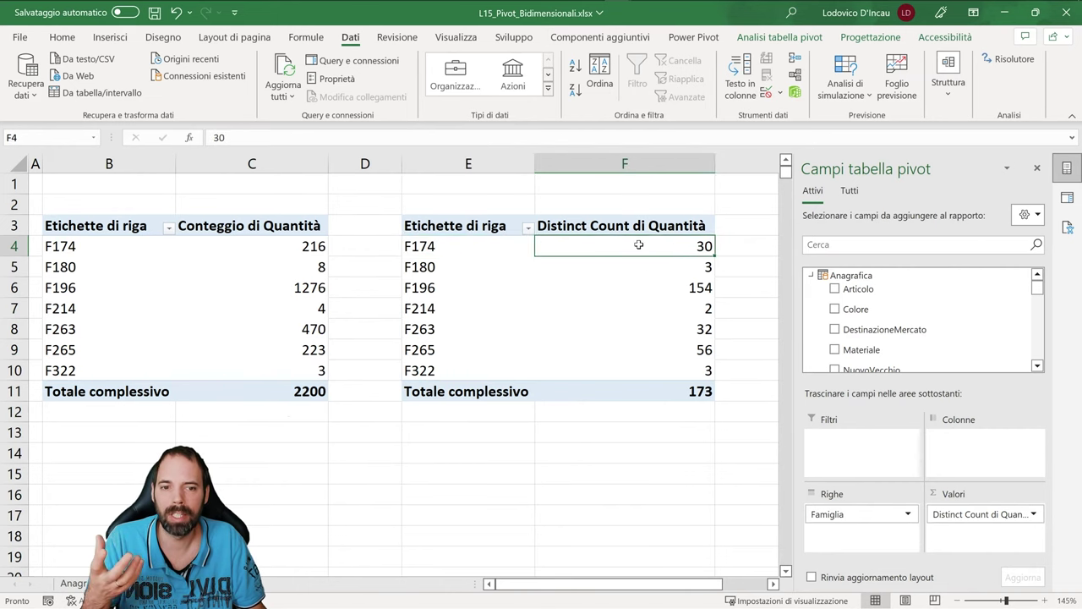
pyautogui.moveTo(660, 300)
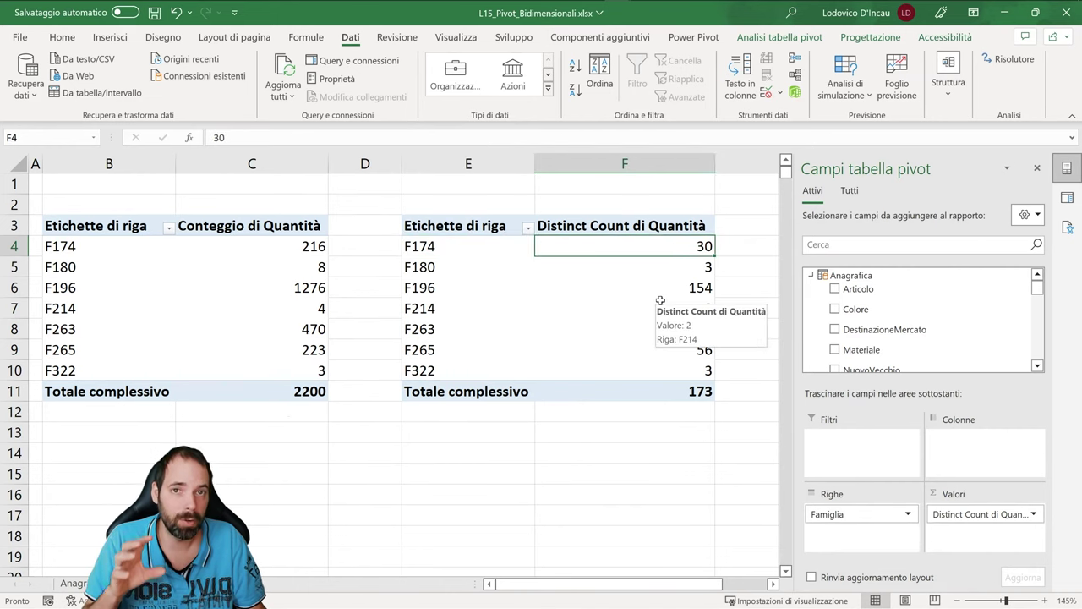
pyautogui.click(409, 248)
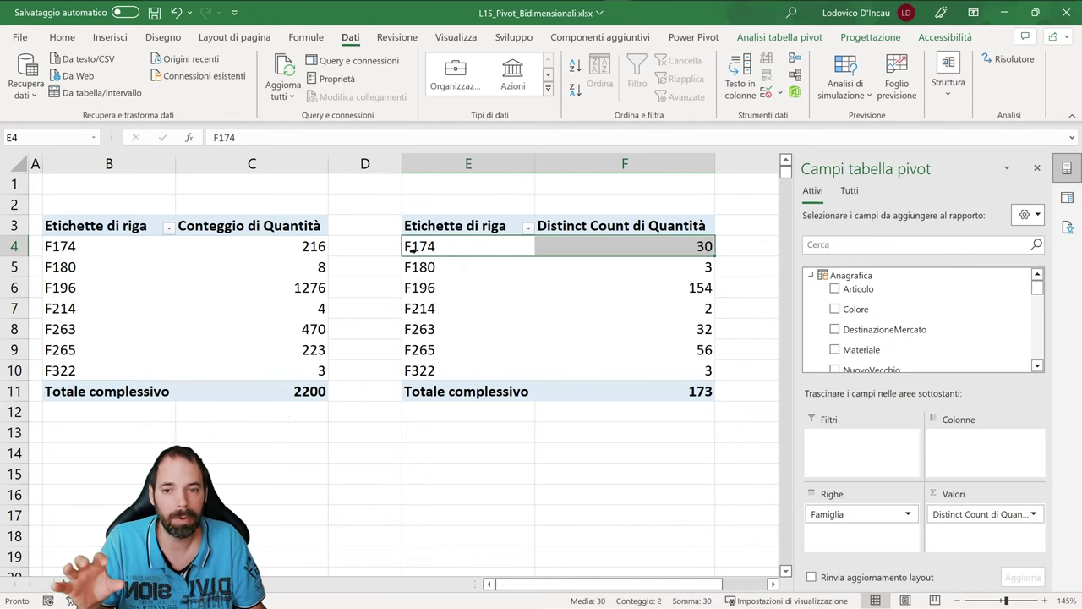
pyautogui.click(431, 250)
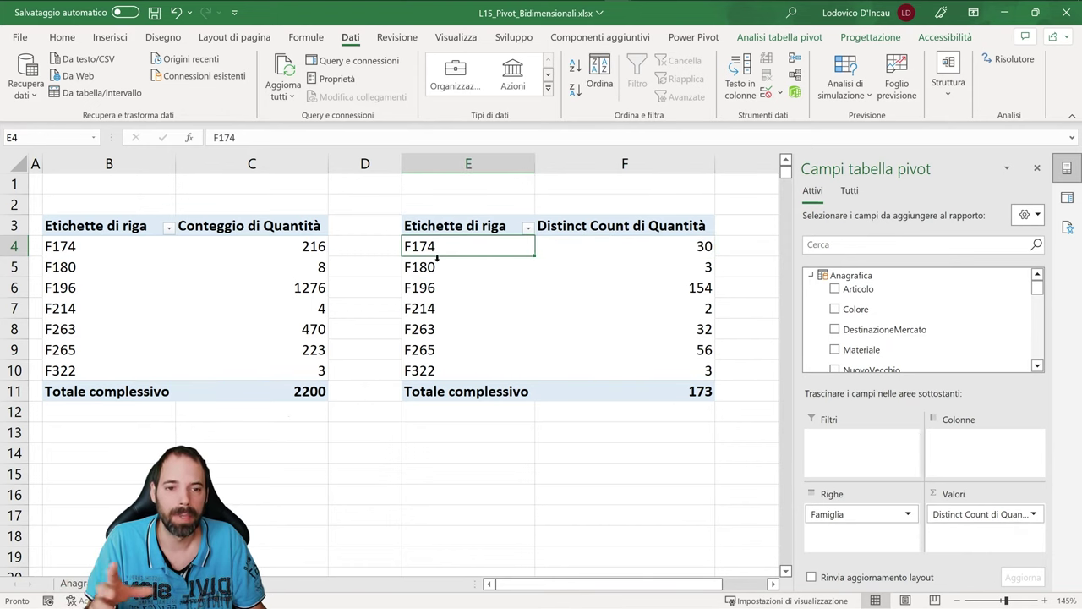
pyautogui.hotkey('ctrl', 'pagedown')
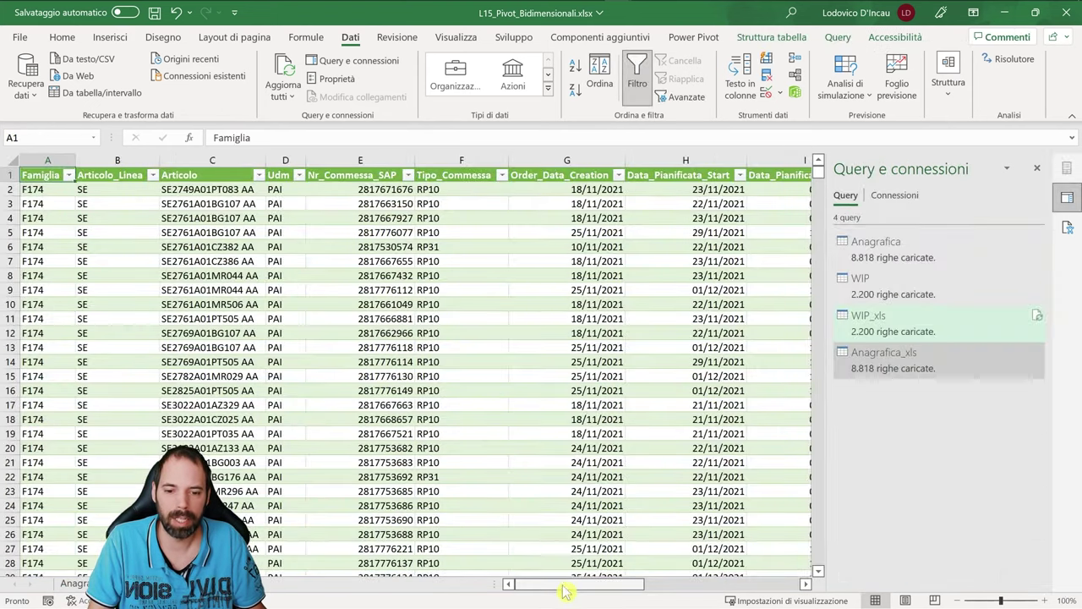
# Inspect several Quantità values in the source data, then scroll back to column A
pyautogui.moveTo(558, 585); pyautogui.dragTo(719, 599)
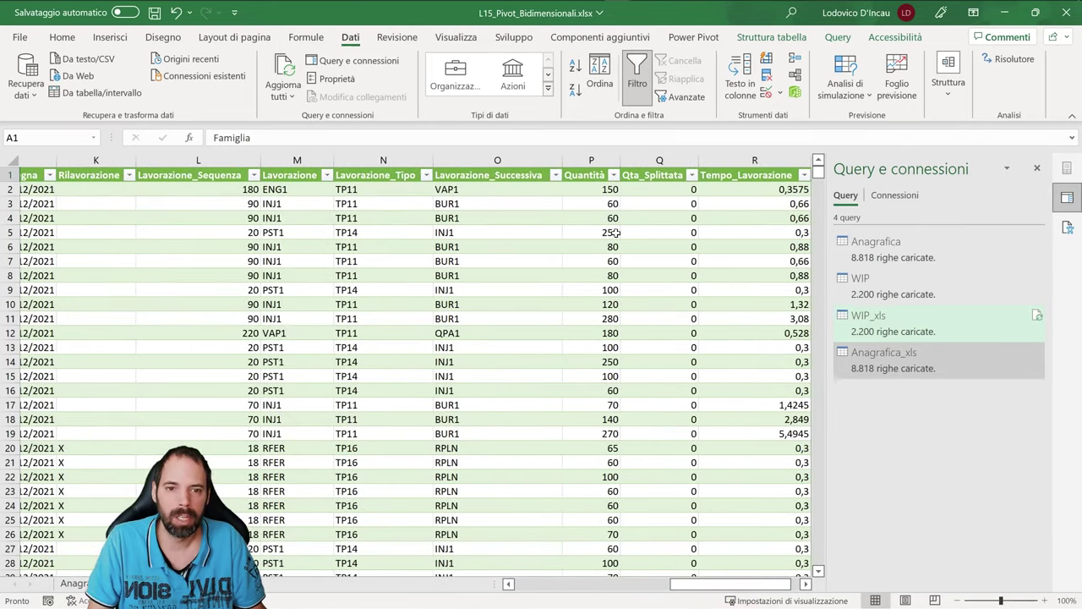
pyautogui.click(597, 218)
pyautogui.click(596, 204)
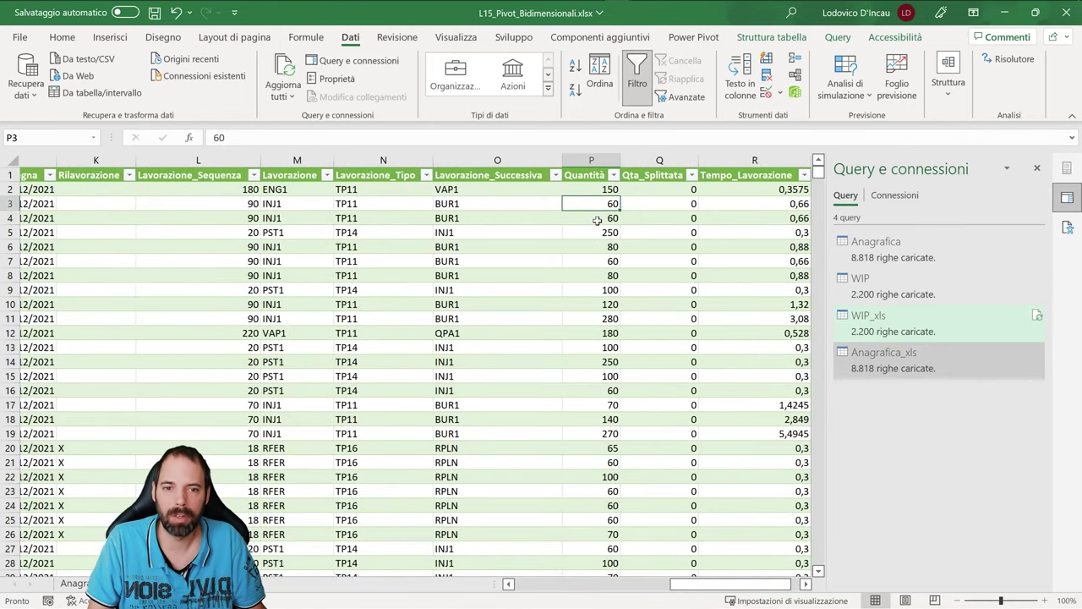
pyautogui.press('Down')
pyautogui.moveTo(721, 585); pyautogui.dragTo(565, 585)
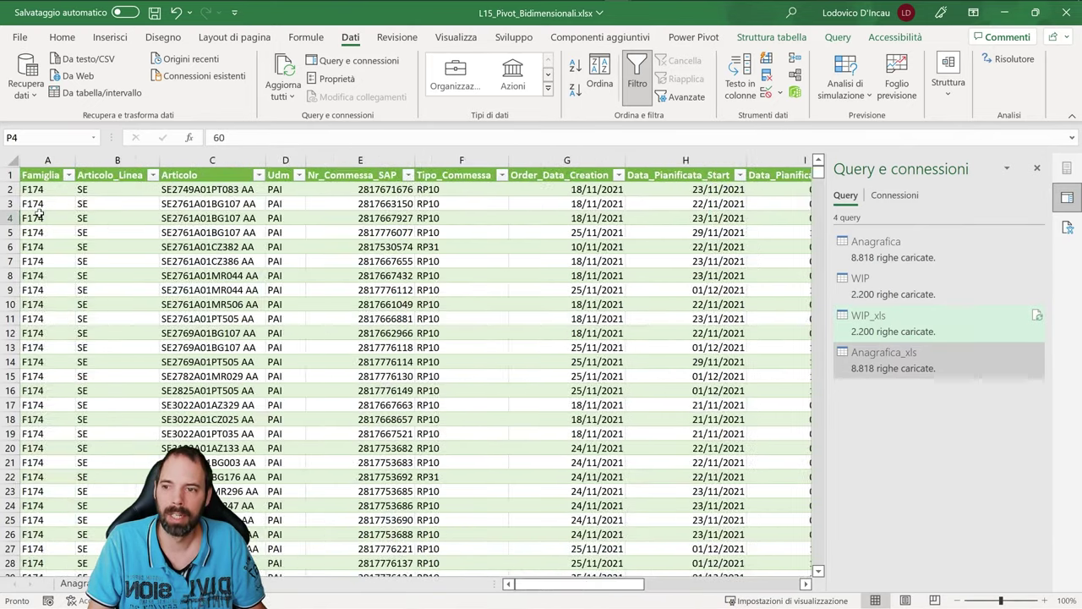
pyautogui.moveTo(38, 203); pyautogui.dragTo(45, 220)
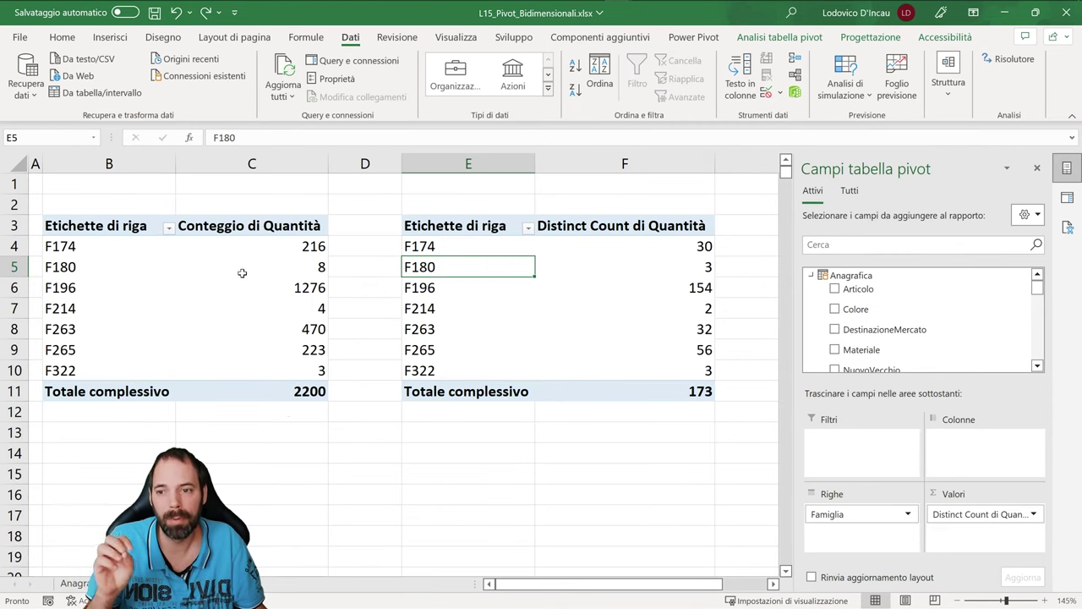
# Compare the left pivot's count total of 2200 with the right pivot's distinct-count total of 173
pyautogui.click(682, 392)
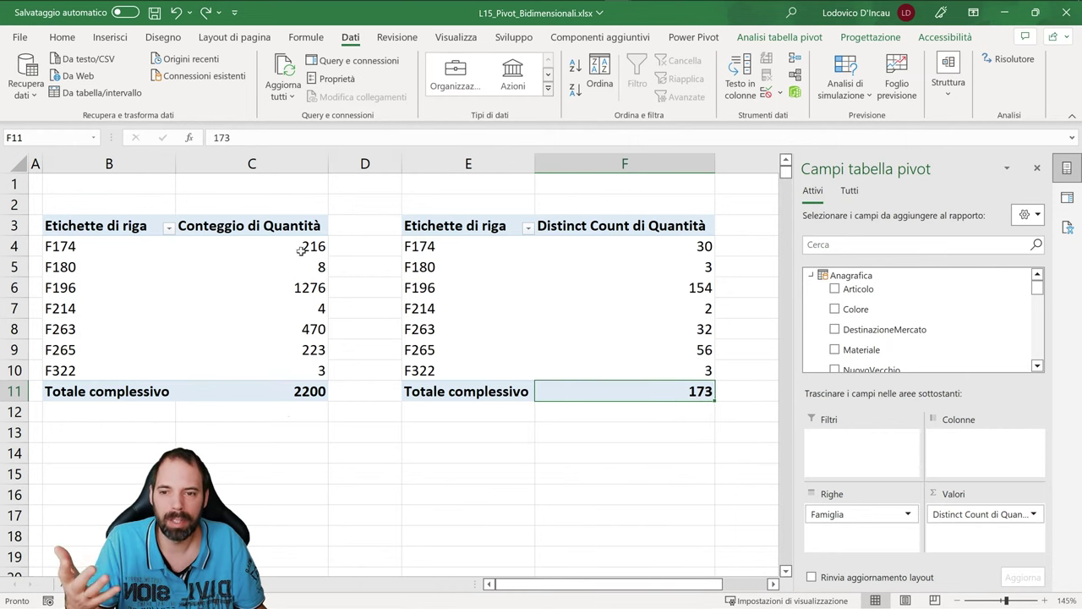
pyautogui.moveTo(302, 245); pyautogui.dragTo(288, 371)
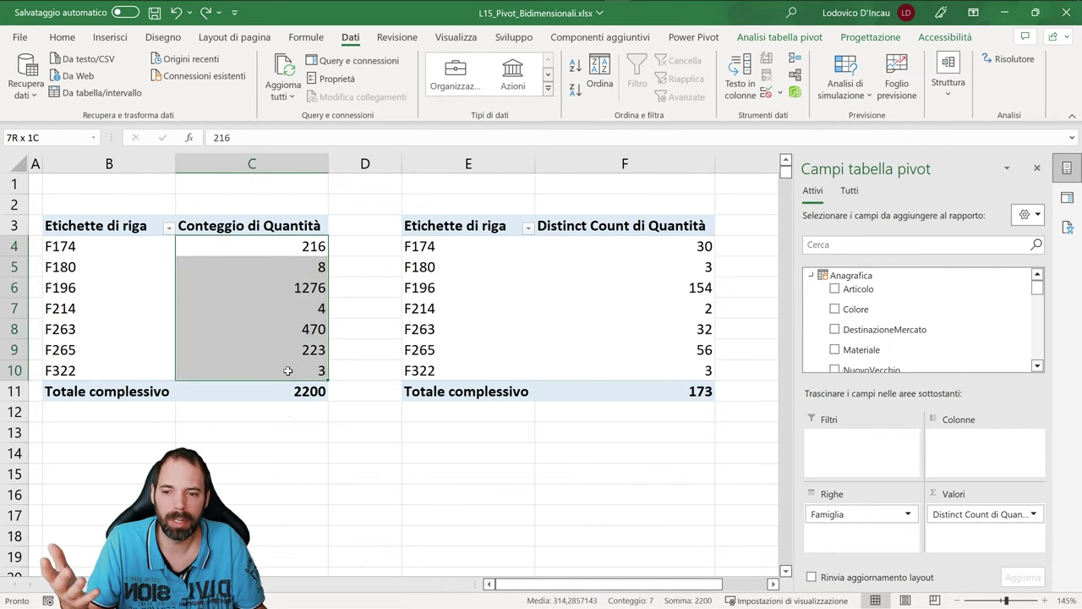
pyautogui.click(312, 392)
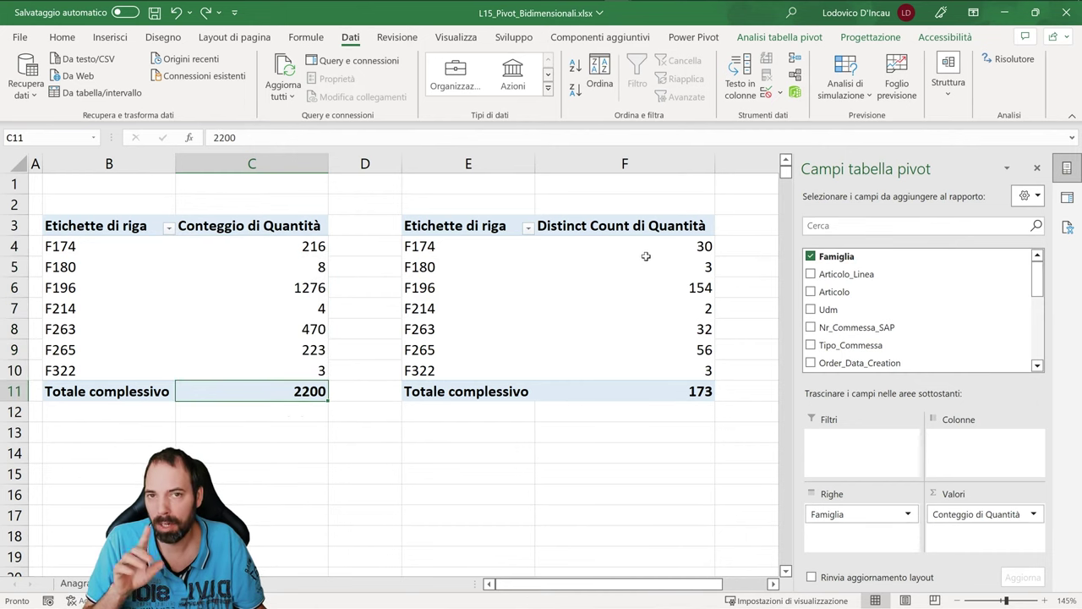
pyautogui.moveTo(645, 257)
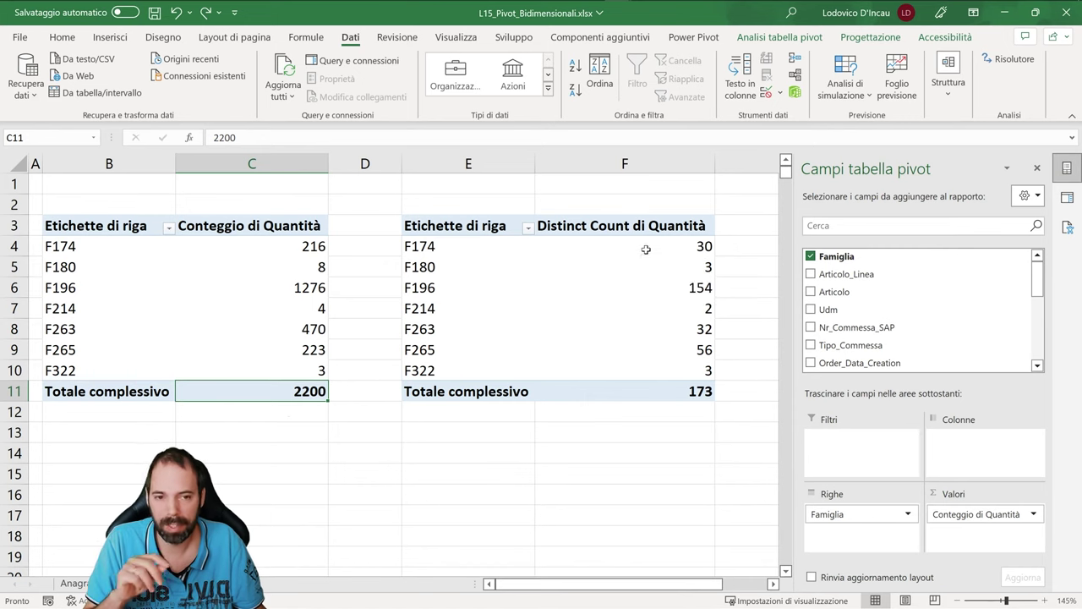
pyautogui.moveTo(645, 244); pyautogui.dragTo(632, 362)
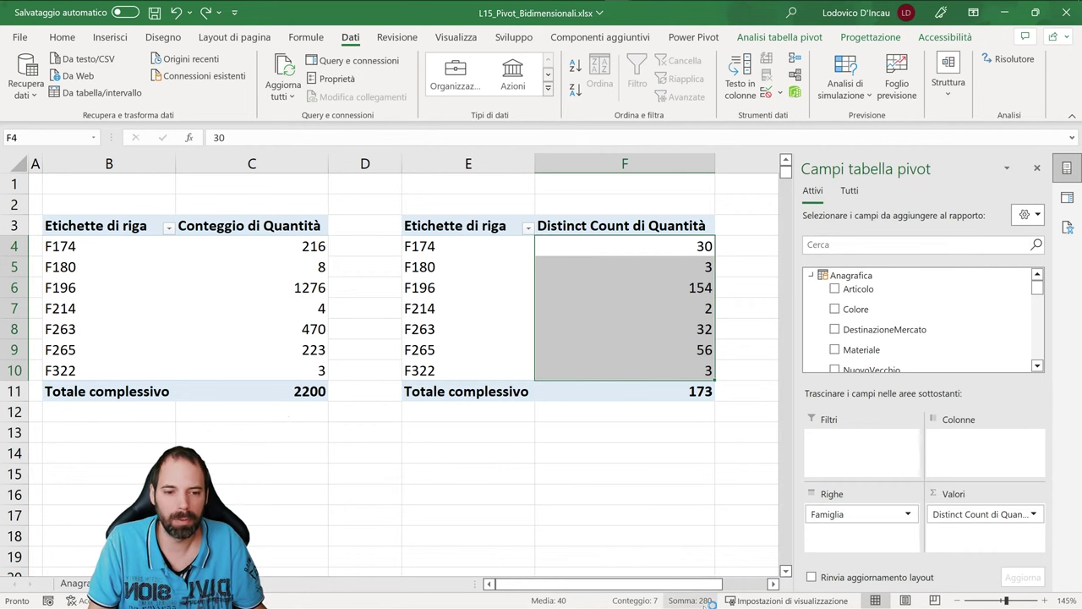
pyautogui.click(683, 390)
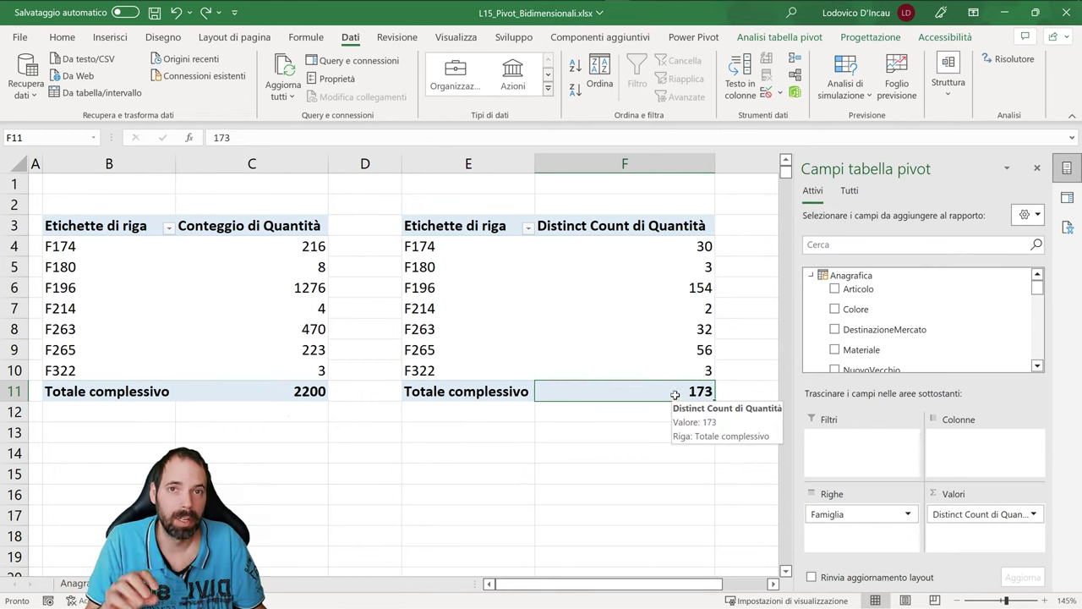
# Inspect individual family values, including F263's count and the F174 and F180 distinct counts
pyautogui.click(242, 322)
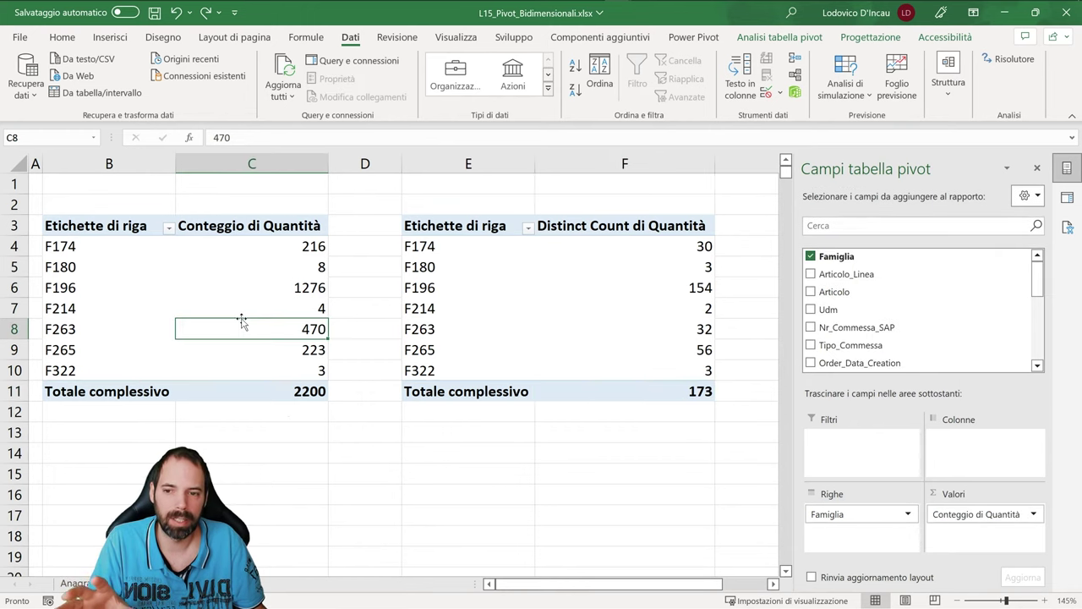
pyautogui.click(696, 248)
pyautogui.click(697, 266)
pyautogui.click(694, 287)
pyautogui.click(681, 311)
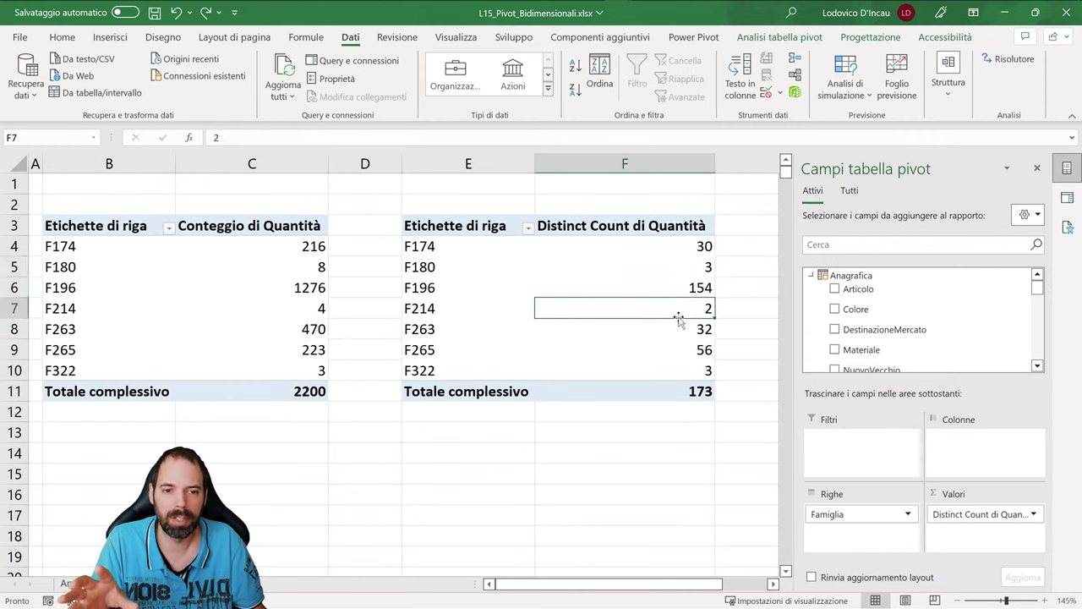
pyautogui.click(630, 245)
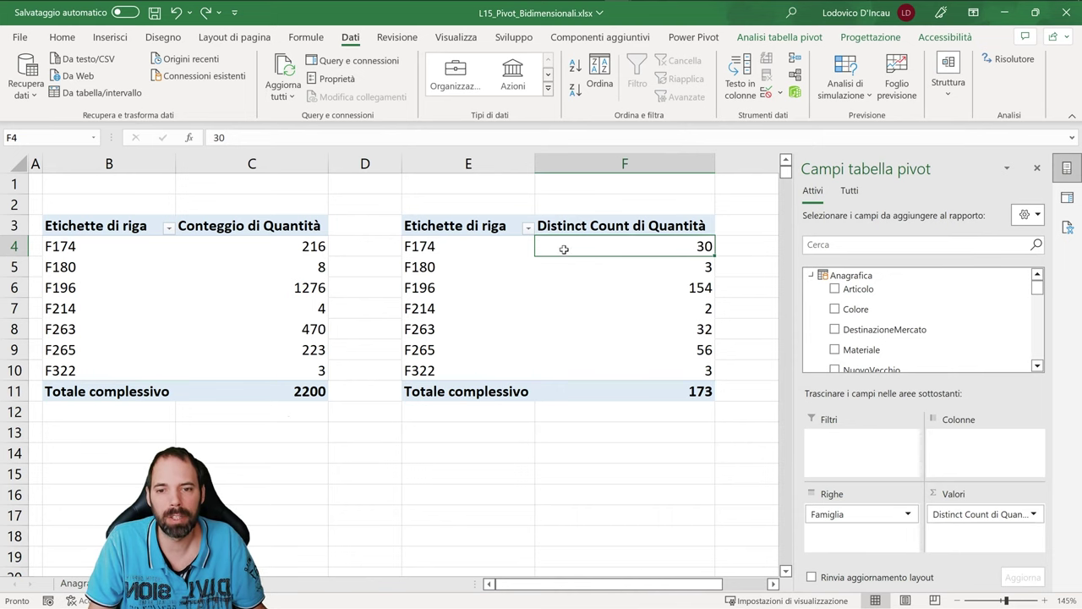
pyautogui.click(445, 244)
pyautogui.click(696, 271)
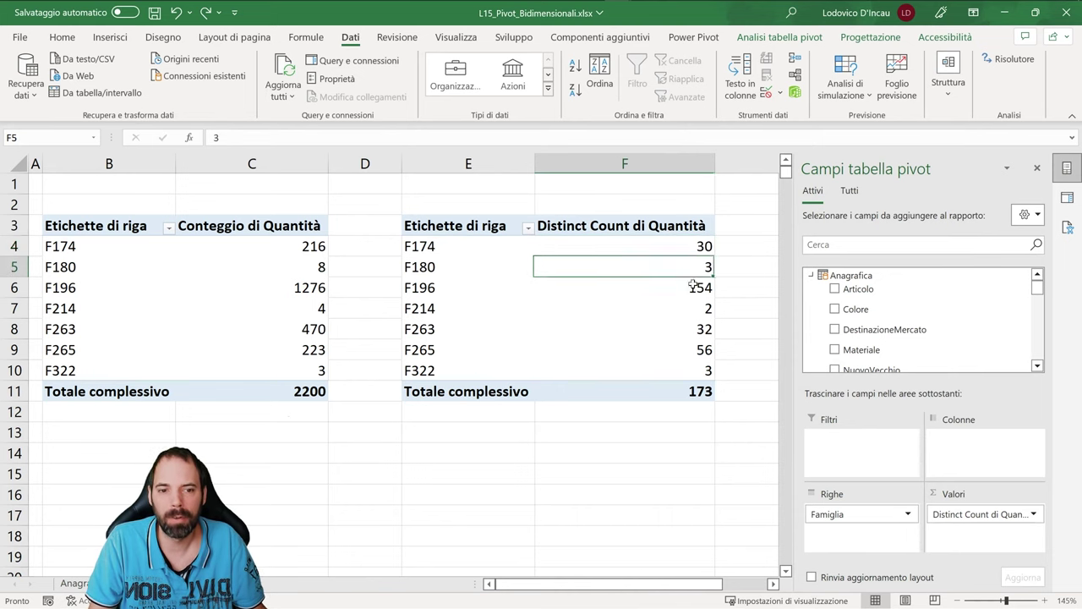
pyautogui.click(439, 268)
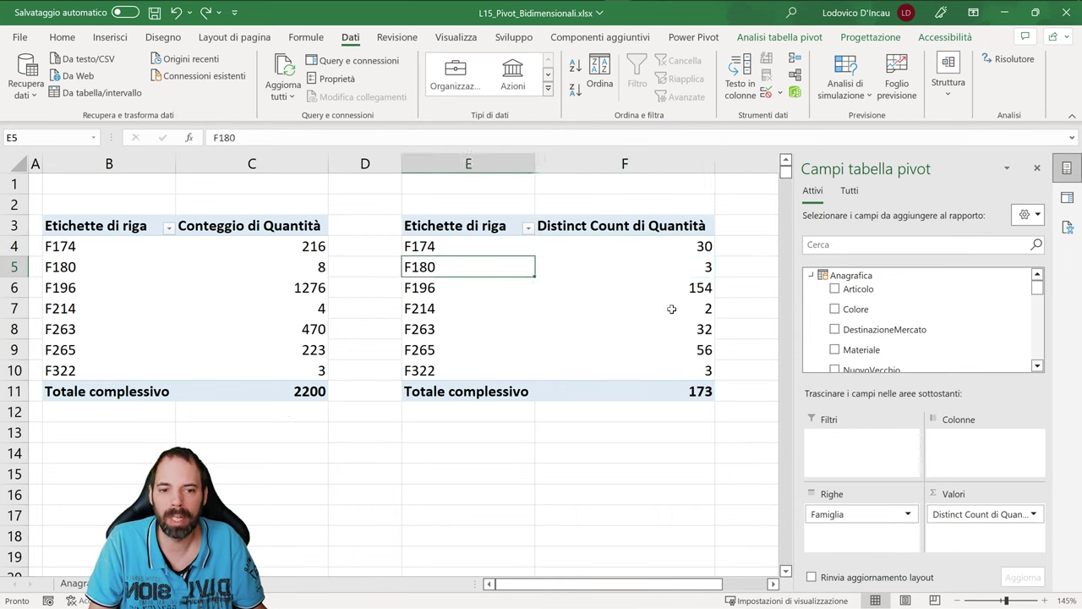
# Verify the right pivot's row labels and distinct counts against its grand total of 173
pyautogui.click(688, 392)
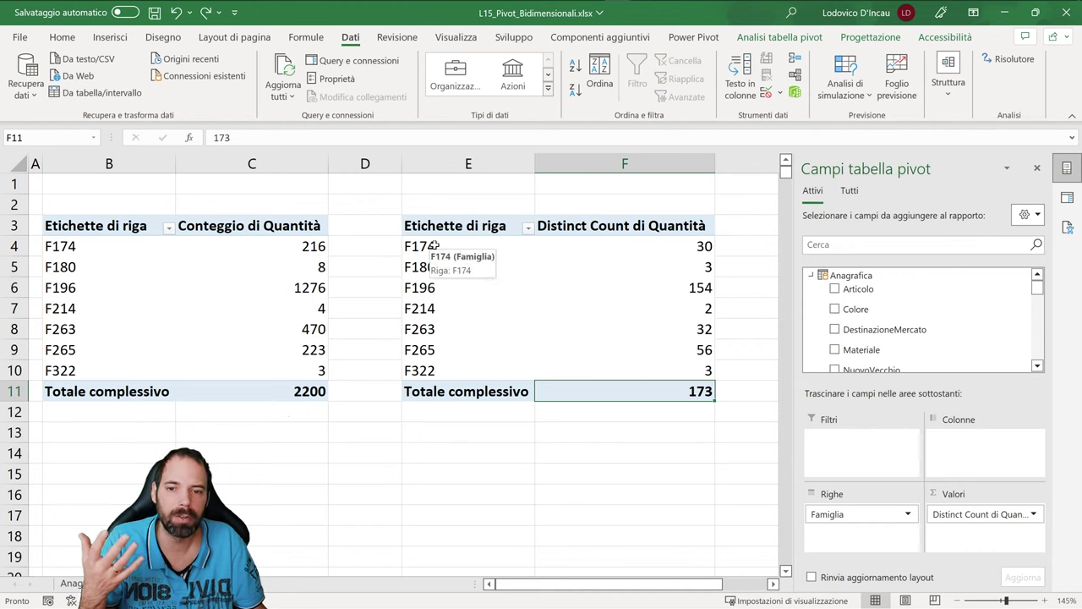
pyautogui.moveTo(438, 252); pyautogui.dragTo(437, 374)
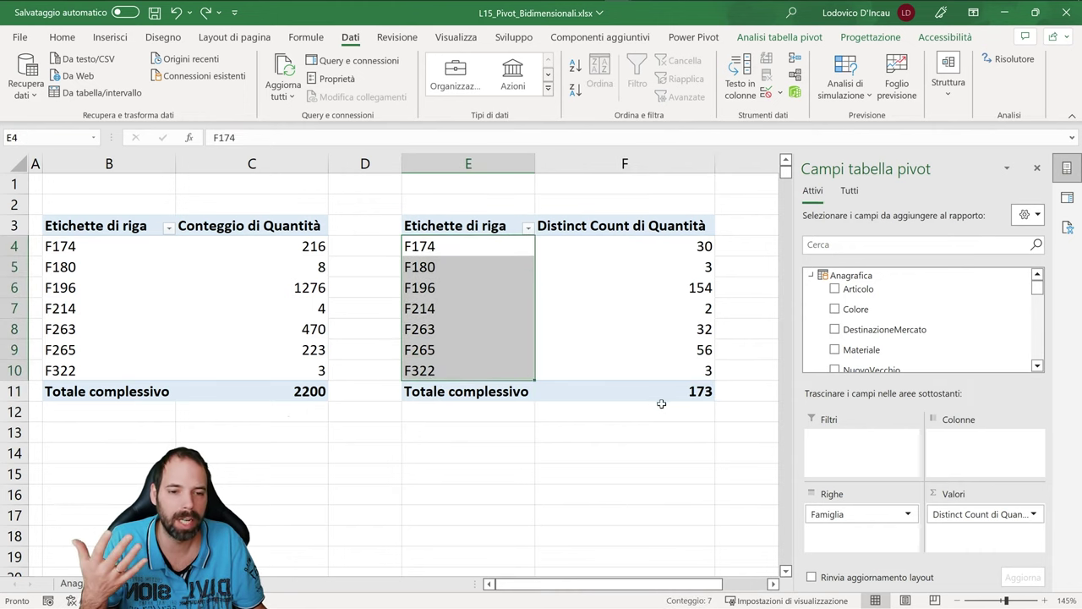
pyautogui.click(683, 390)
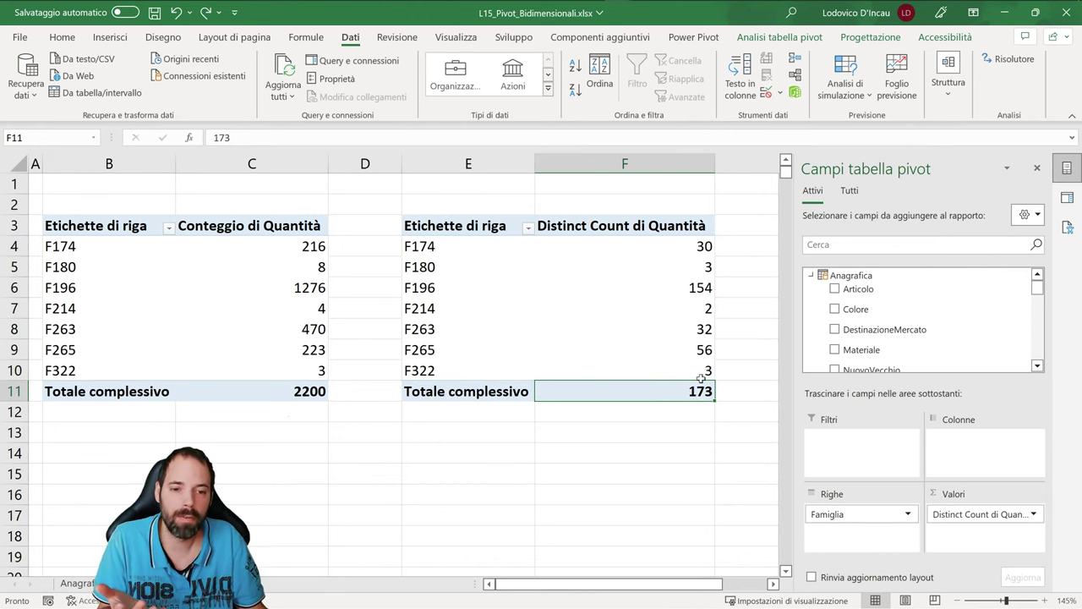
pyautogui.moveTo(691, 371); pyautogui.dragTo(670, 244)
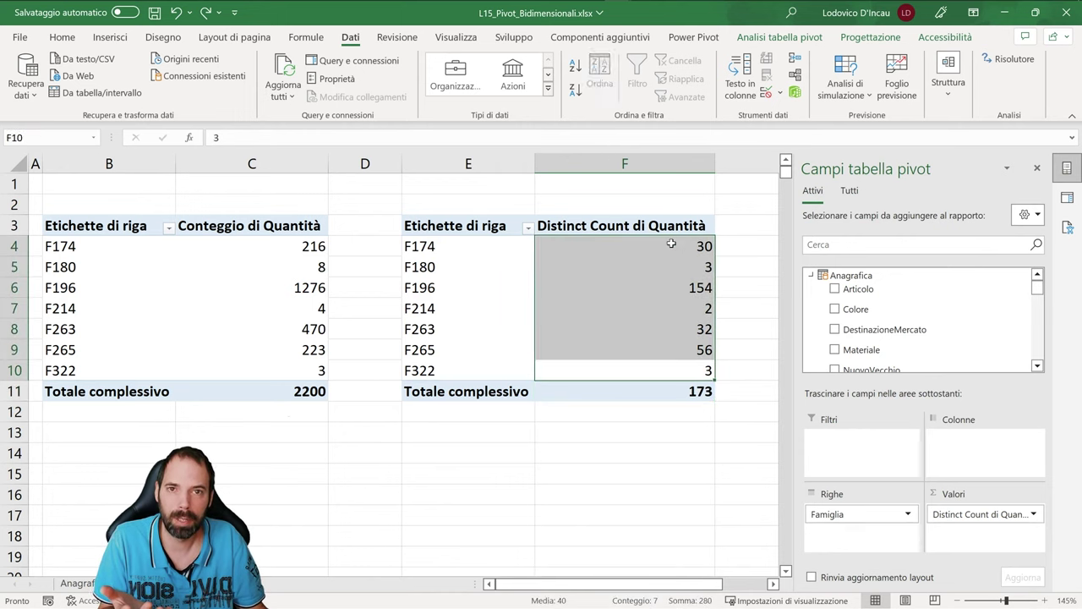
pyautogui.click(681, 394)
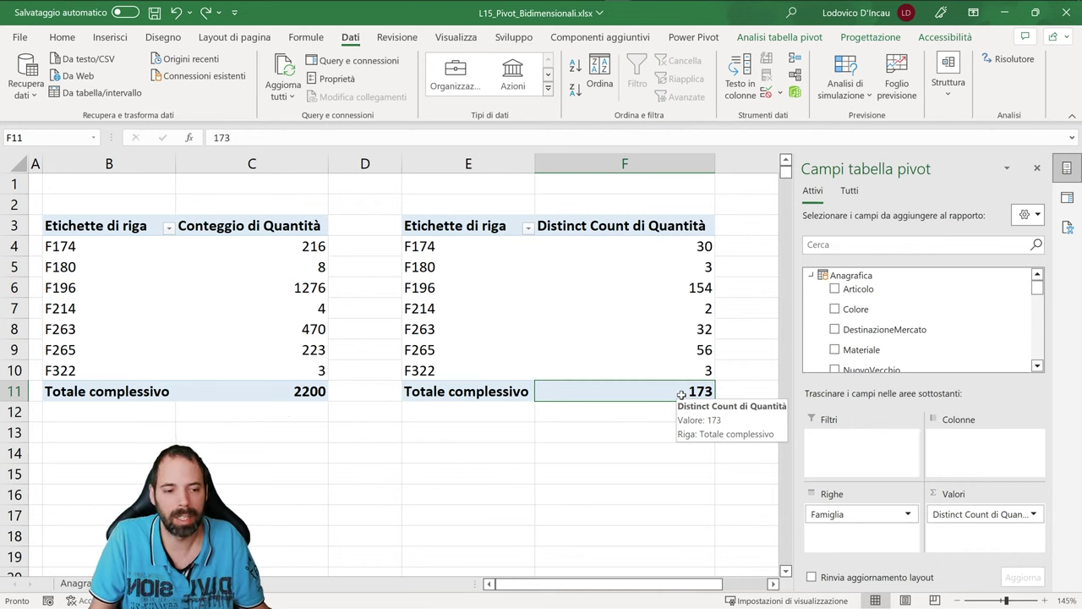
# Change the right pivot's Quantità value field summary to Somma
pyautogui.click(982, 513)
pyautogui.click(964, 490)
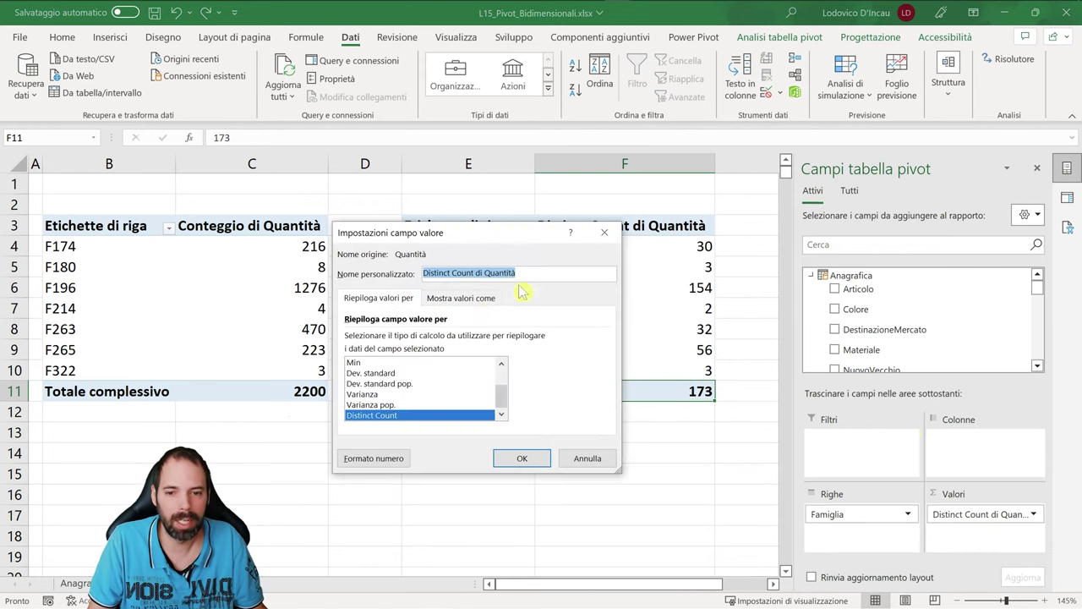
pyautogui.scroll(2, 398, 380)
pyautogui.click(372, 363)
pyautogui.click(521, 457)
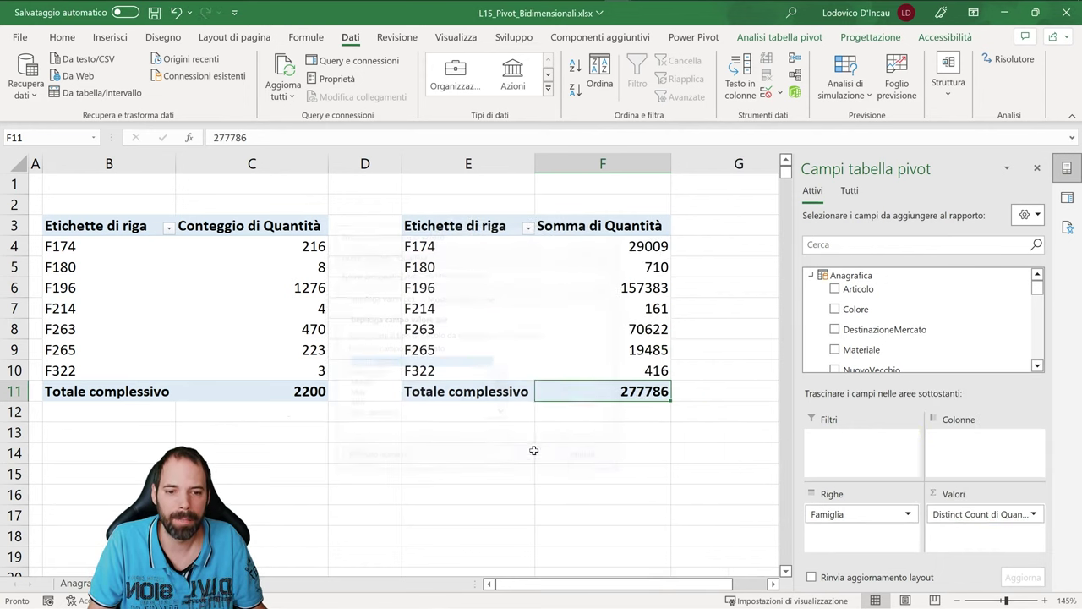
# Verify that the right pivot's family sums, F174 to F322, total 277786
pyautogui.moveTo(639, 247); pyautogui.dragTo(636, 367)
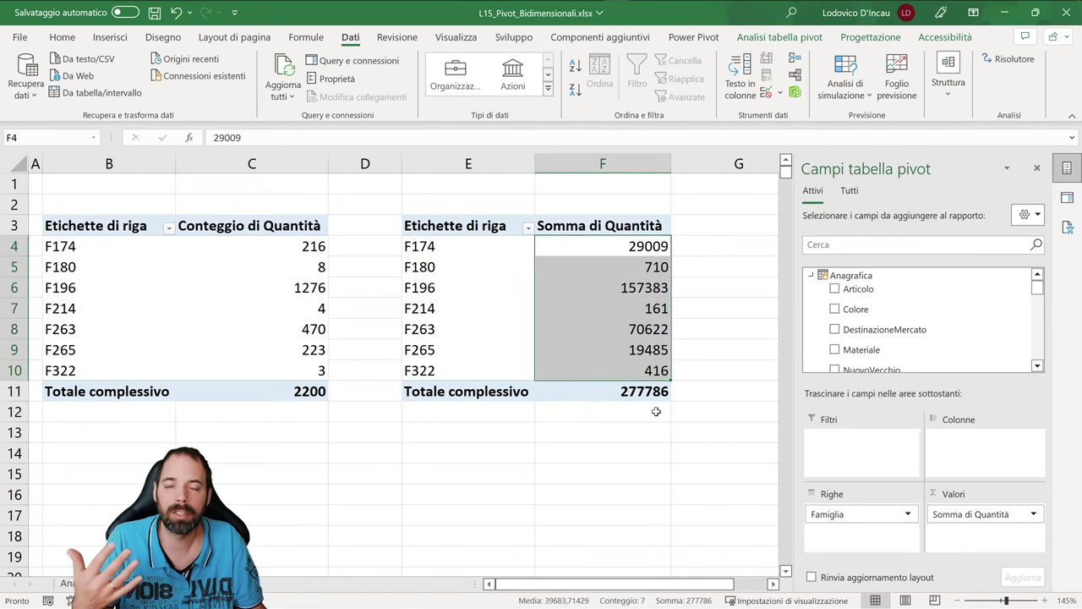
pyautogui.click(639, 390)
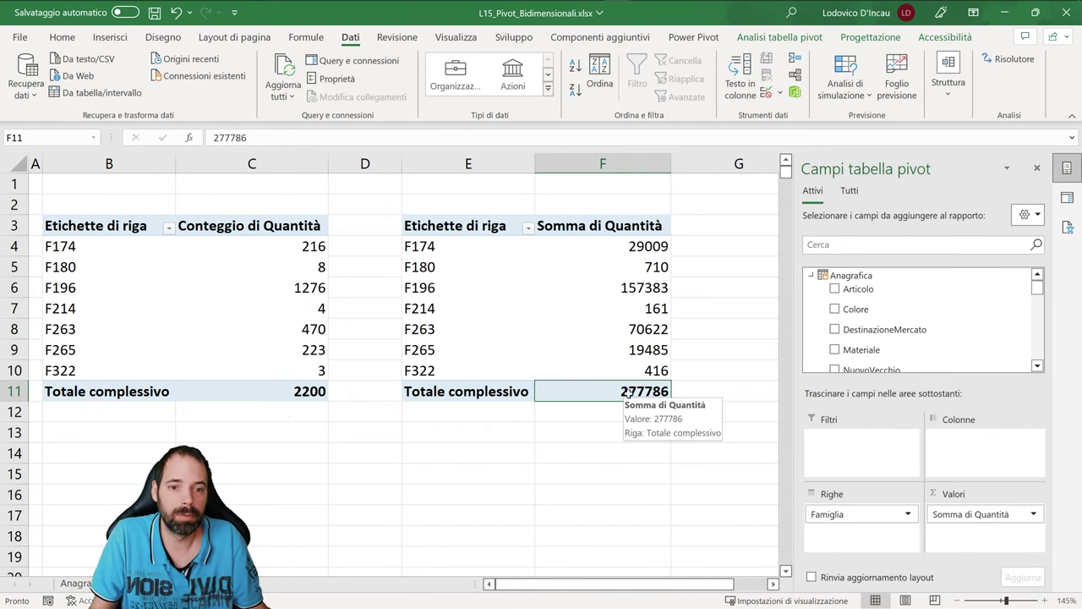
pyautogui.moveTo(431, 246); pyautogui.dragTo(434, 369)
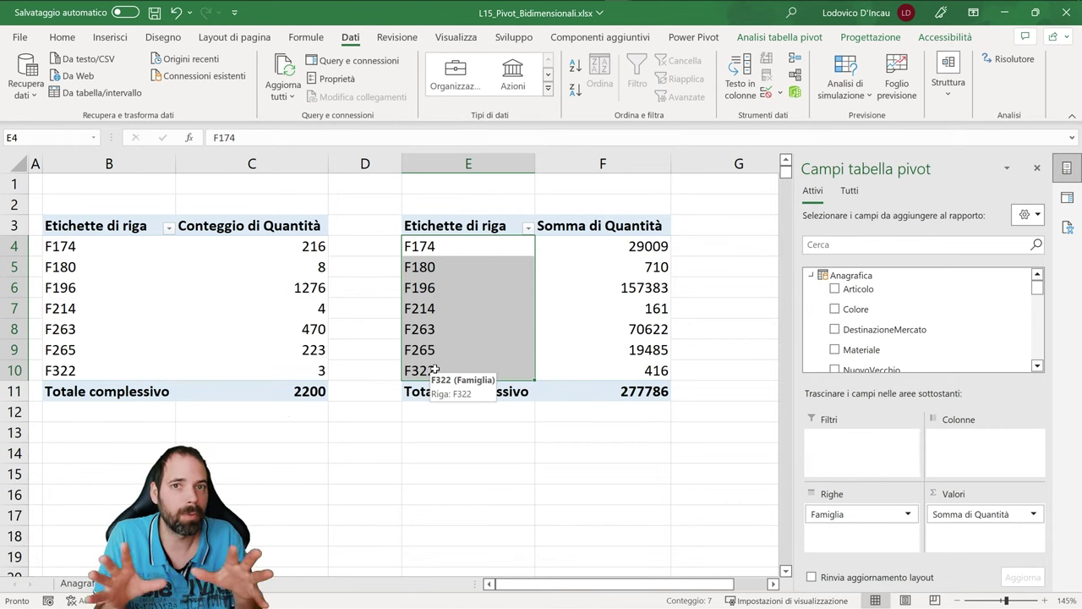
pyautogui.click(465, 274)
pyautogui.click(262, 291)
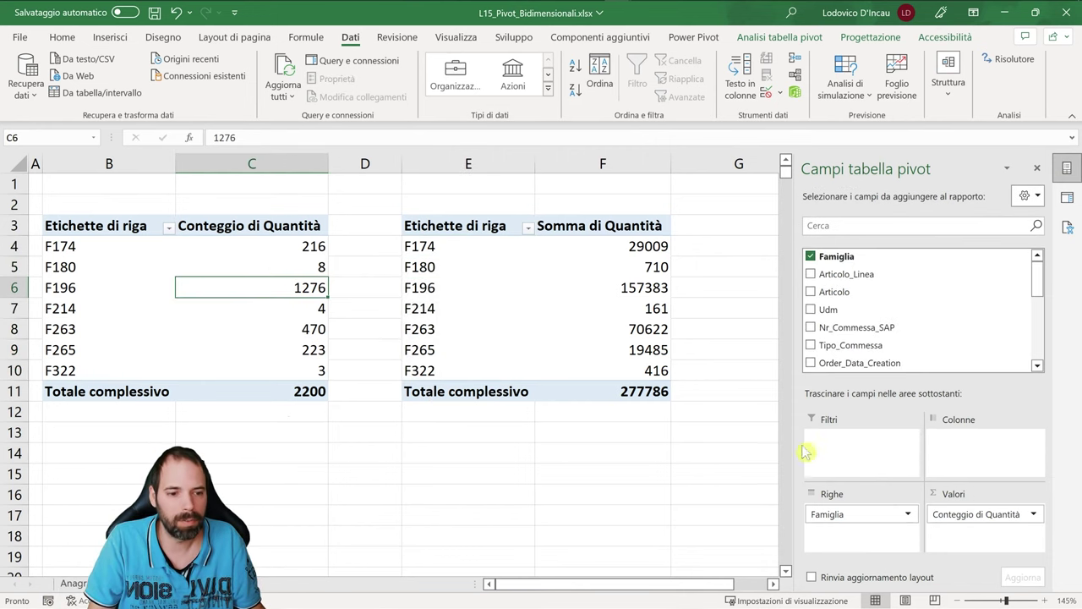
# Change the left pivot's Quantità value field summary from count to Somma
pyautogui.click(988, 516)
pyautogui.click(972, 442)
pyautogui.click(367, 363)
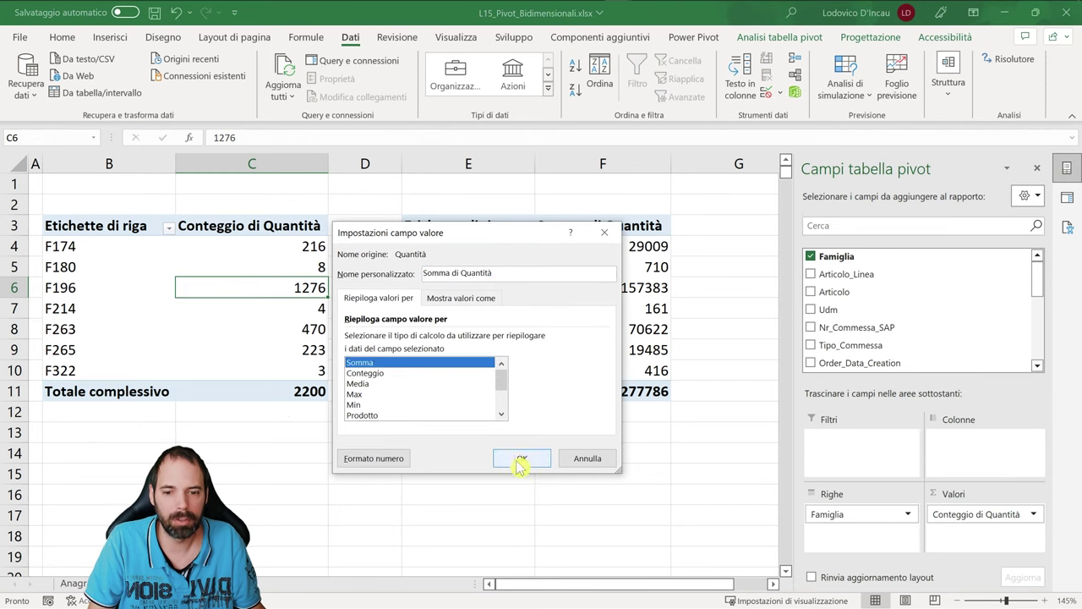
pyautogui.click(521, 459)
# Review the left pivot's Totali e filtri options and close them unchanged
pyautogui.rightClick(238, 270)
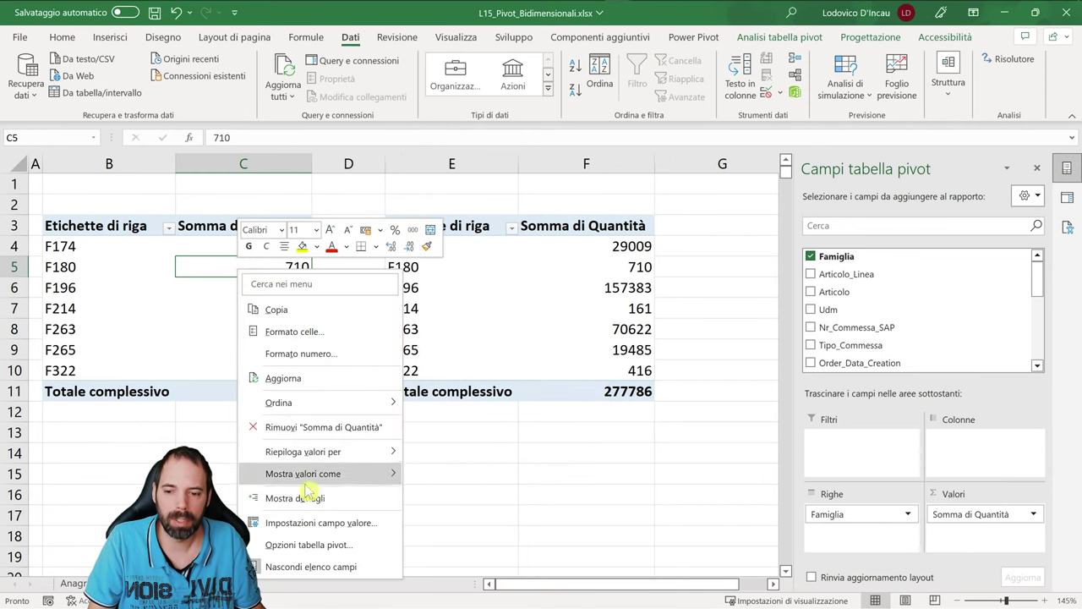
pyautogui.click(304, 545)
pyautogui.click(202, 280)
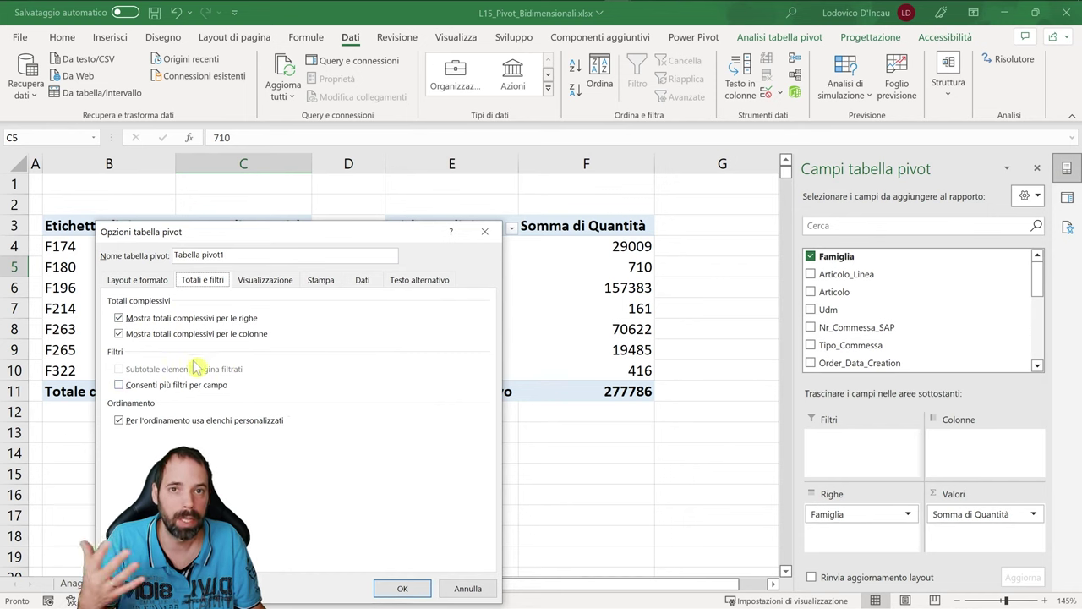
pyautogui.click(466, 589)
pyautogui.rightClick(463, 287)
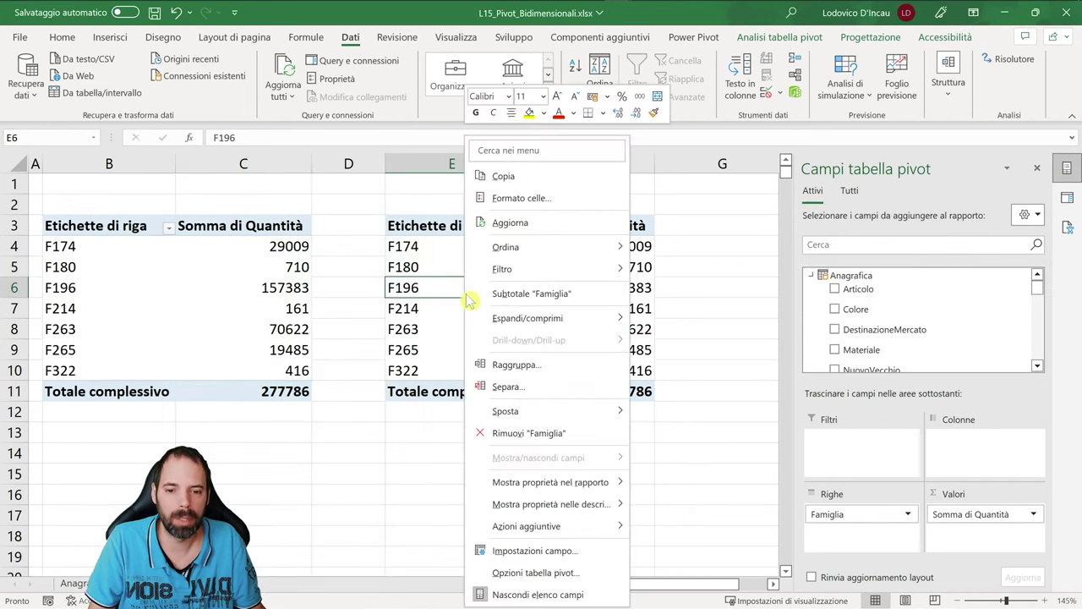
# Enable 'Includi elementi filtrati nei totali' in the right pivot's Totali e filtri options
pyautogui.click(535, 573)
pyautogui.moveTo(591, 224); pyautogui.dragTo(500, 195)
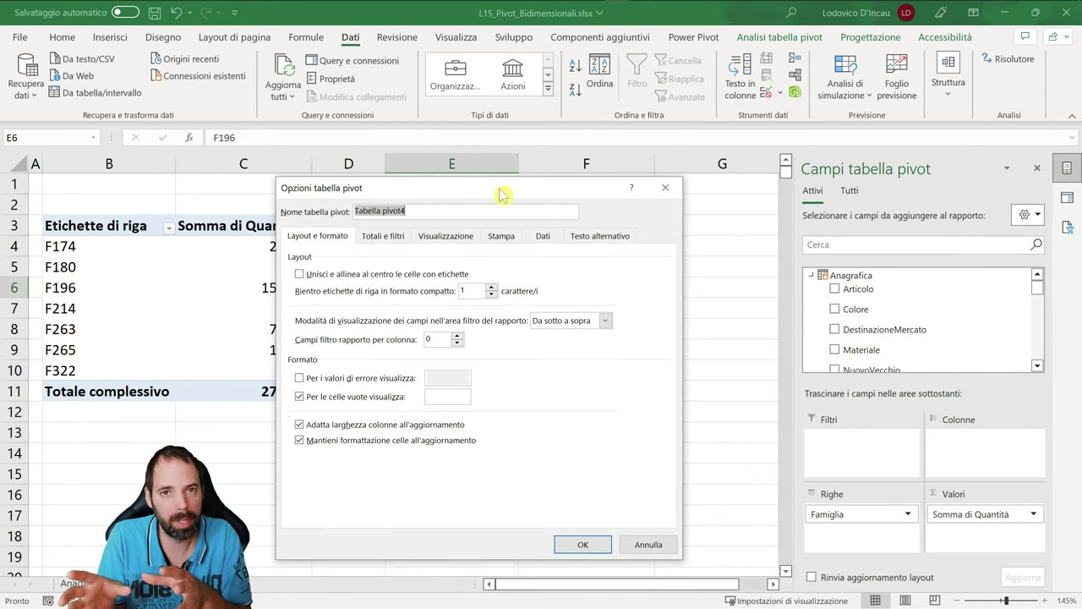
pyautogui.click(386, 237)
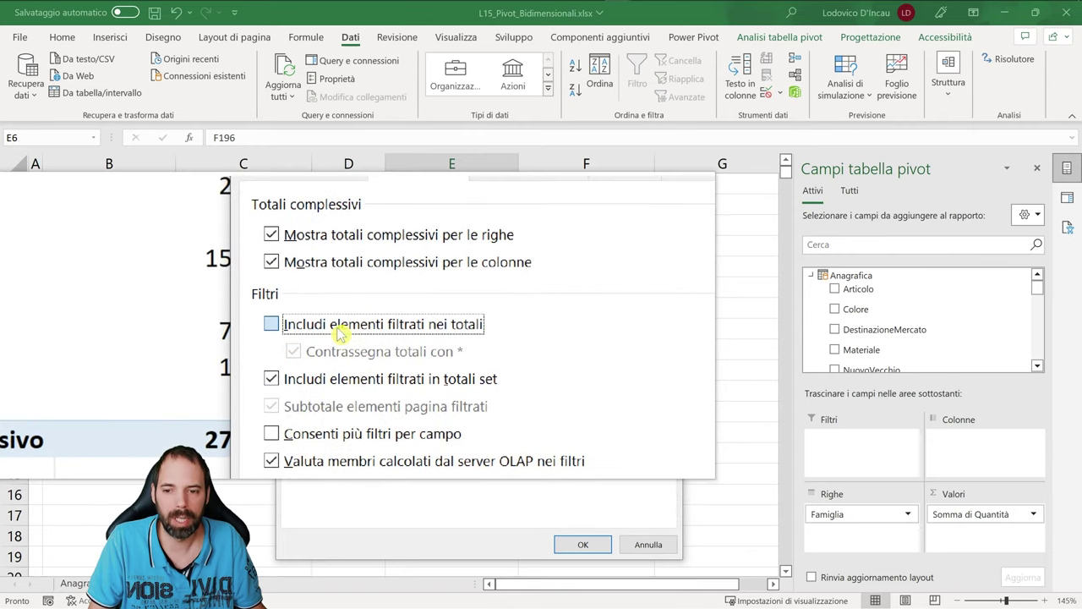
pyautogui.click(330, 300)
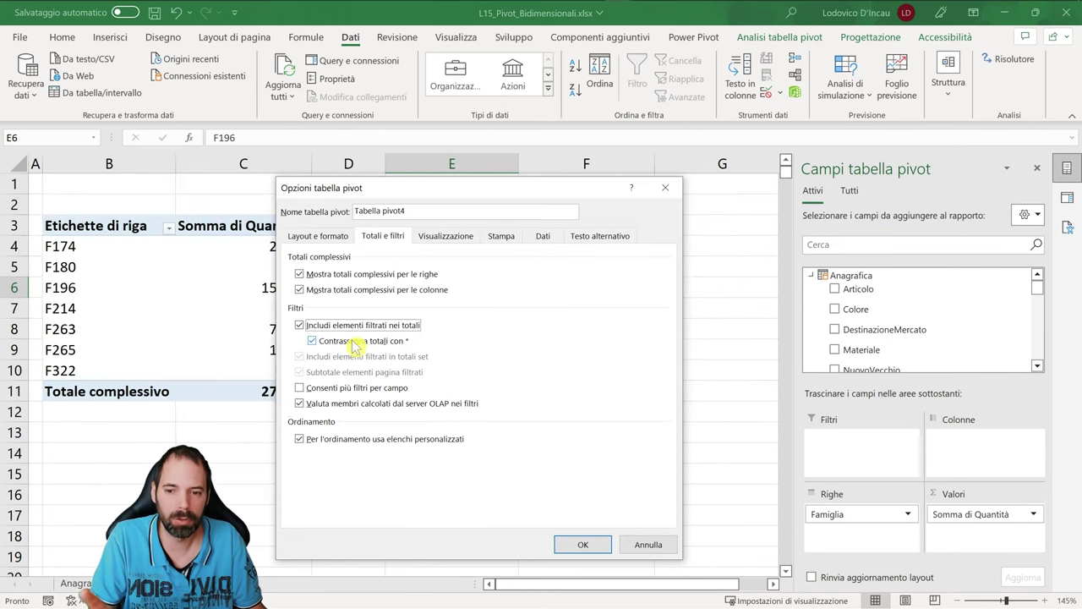
pyautogui.click(571, 546)
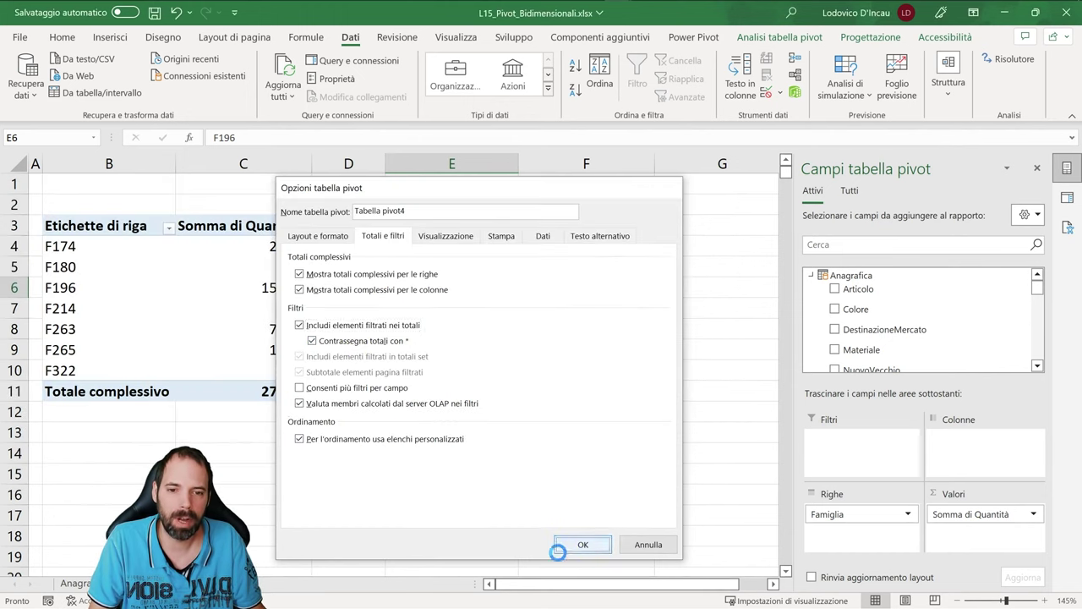
pyautogui.click(411, 350)
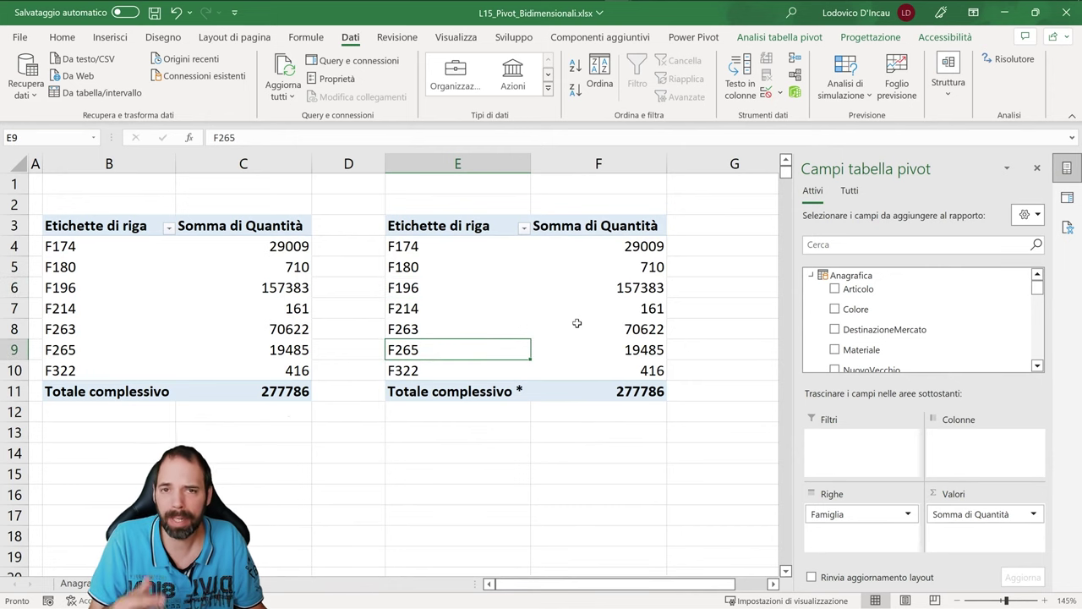
# Filter the left pivot's families to F174 and F180, then check their 29719 sum
pyautogui.click(284, 288)
pyautogui.click(169, 228)
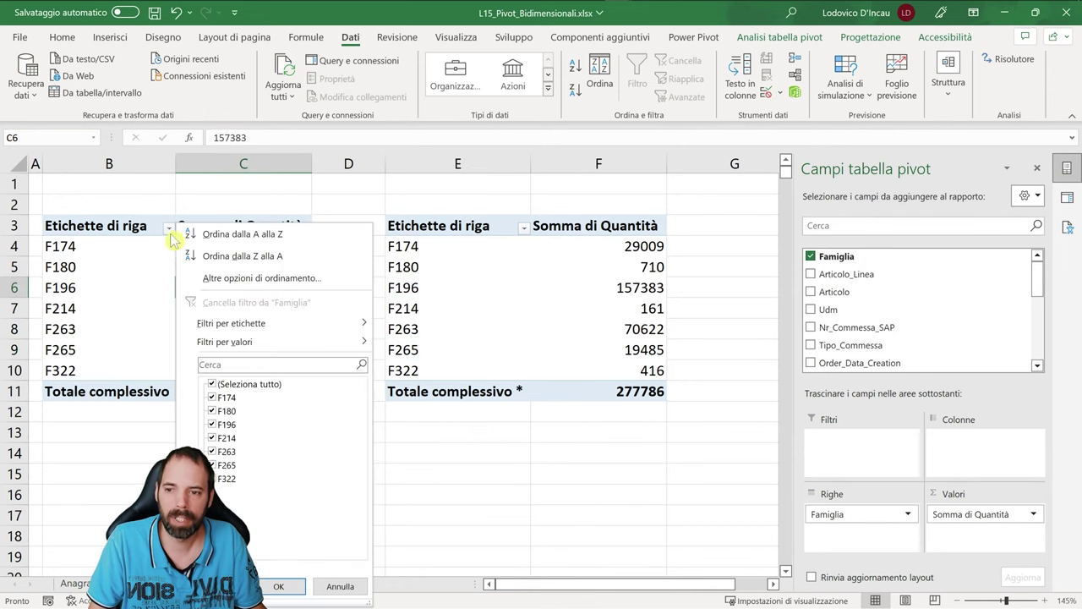
pyautogui.click(221, 384)
pyautogui.click(223, 397)
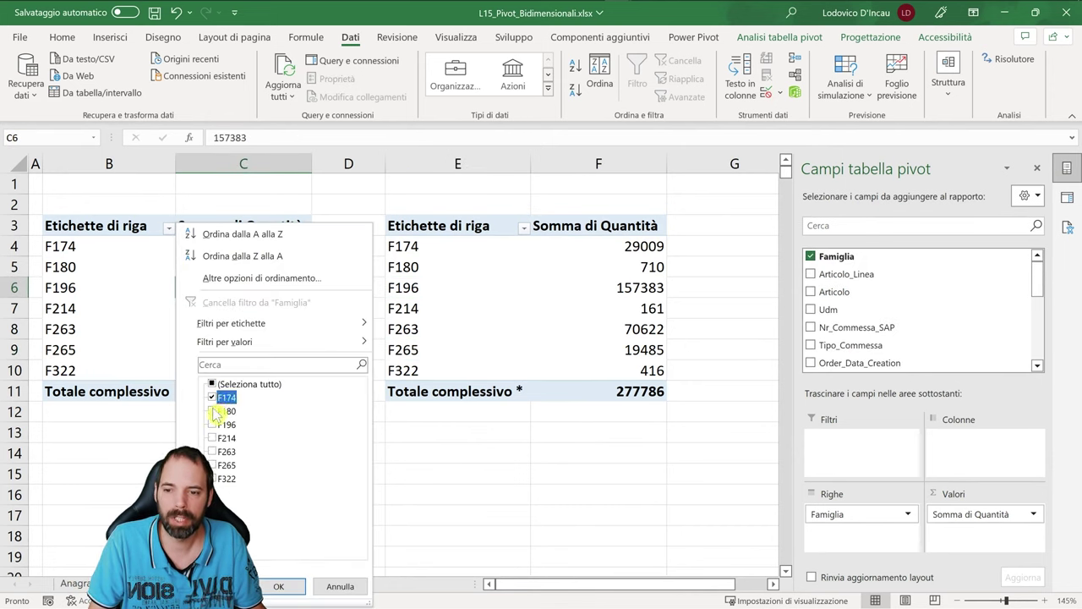
pyautogui.click(223, 411)
pyautogui.click(278, 586)
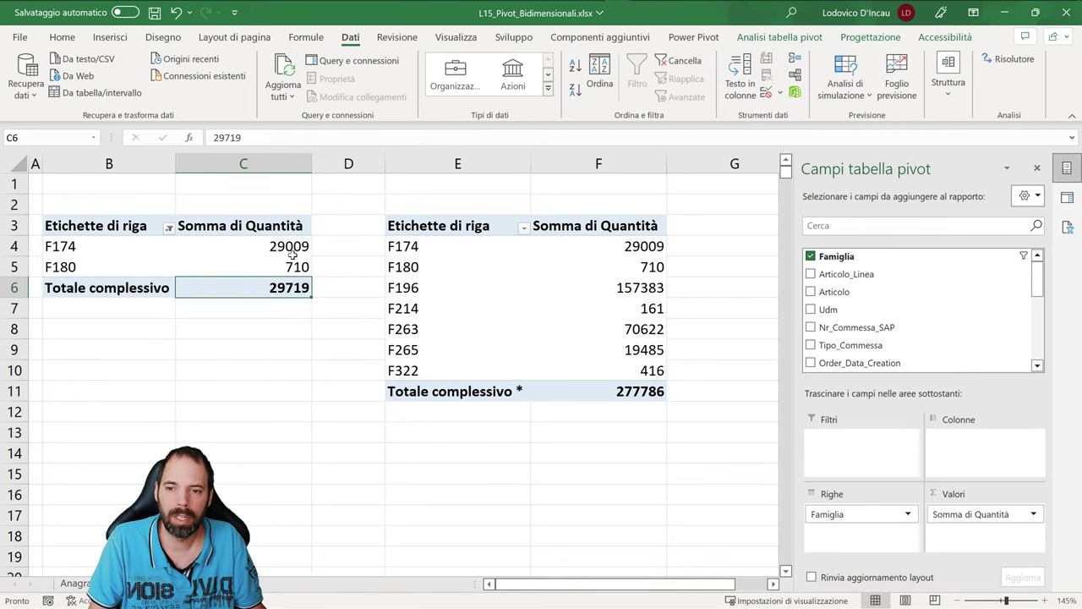
pyautogui.moveTo(292, 252); pyautogui.dragTo(287, 272)
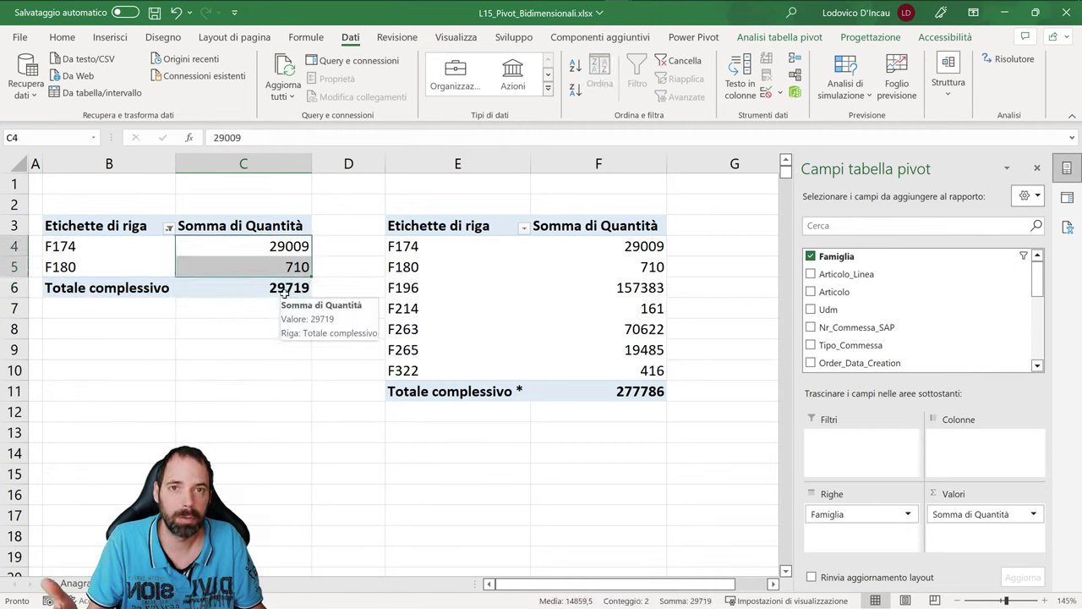
# Filter the right pivot's Famiglia rows to F174 and F180, then check their sums
pyautogui.click(391, 309)
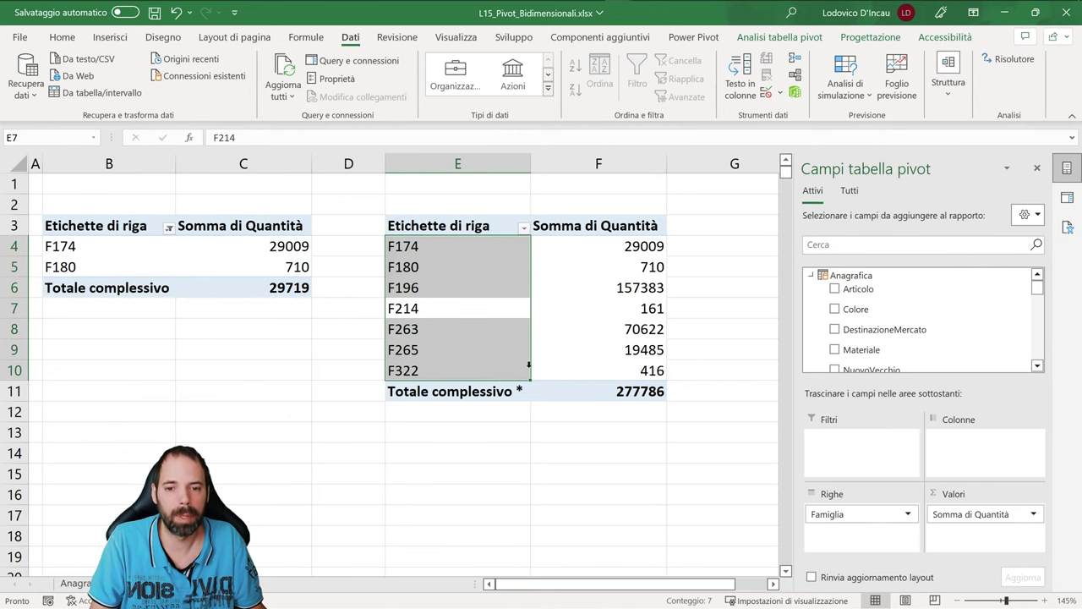
pyautogui.click(521, 392)
pyautogui.click(522, 309)
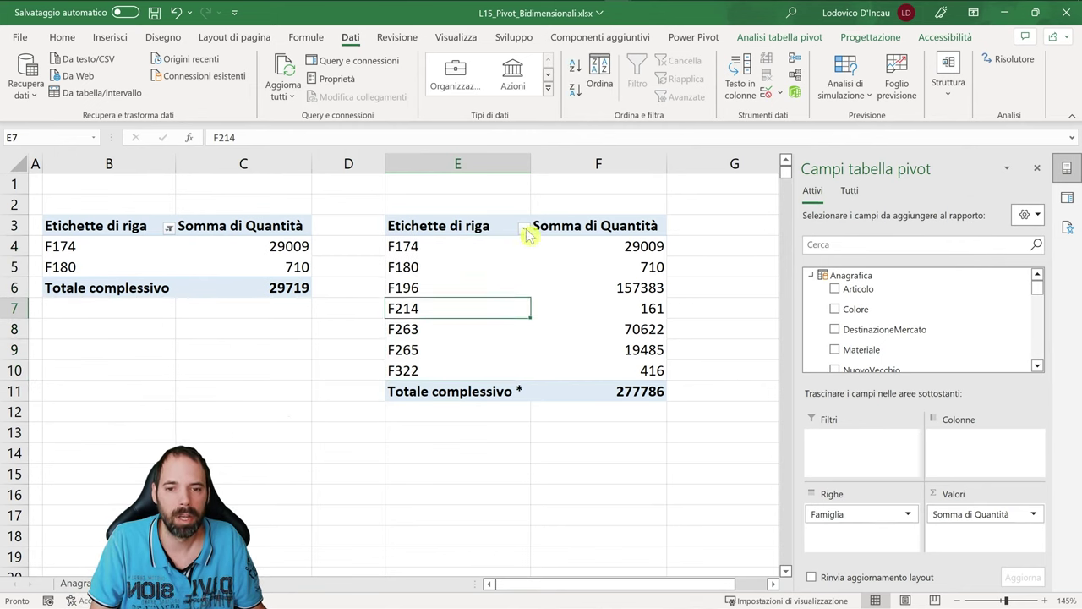
pyautogui.click(524, 226)
pyautogui.click(357, 384)
pyautogui.click(356, 398)
pyautogui.click(356, 410)
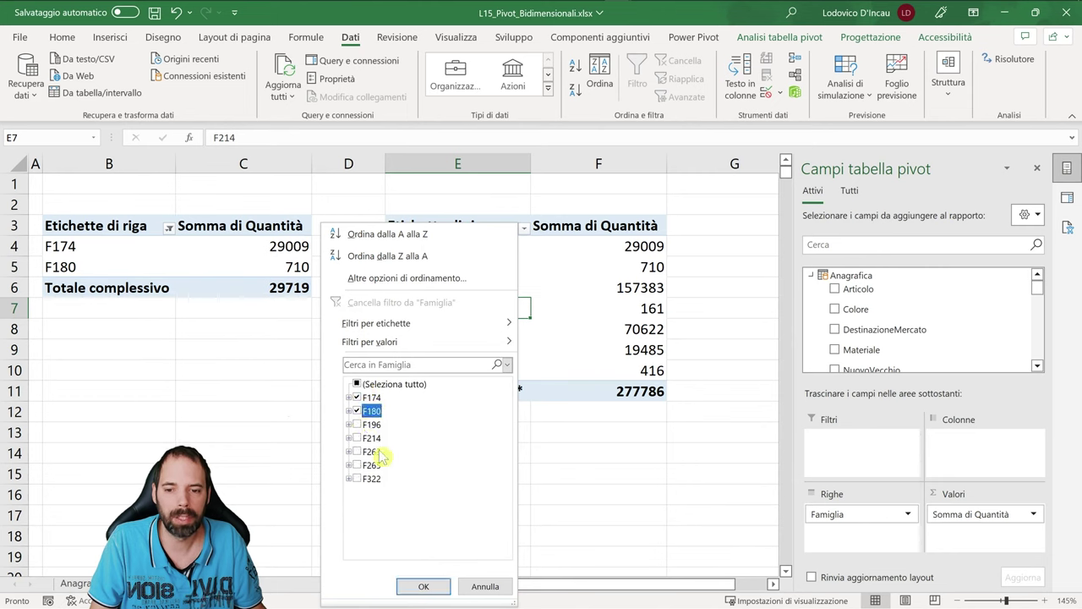
pyautogui.click(424, 585)
pyautogui.moveTo(629, 252); pyautogui.dragTo(629, 265)
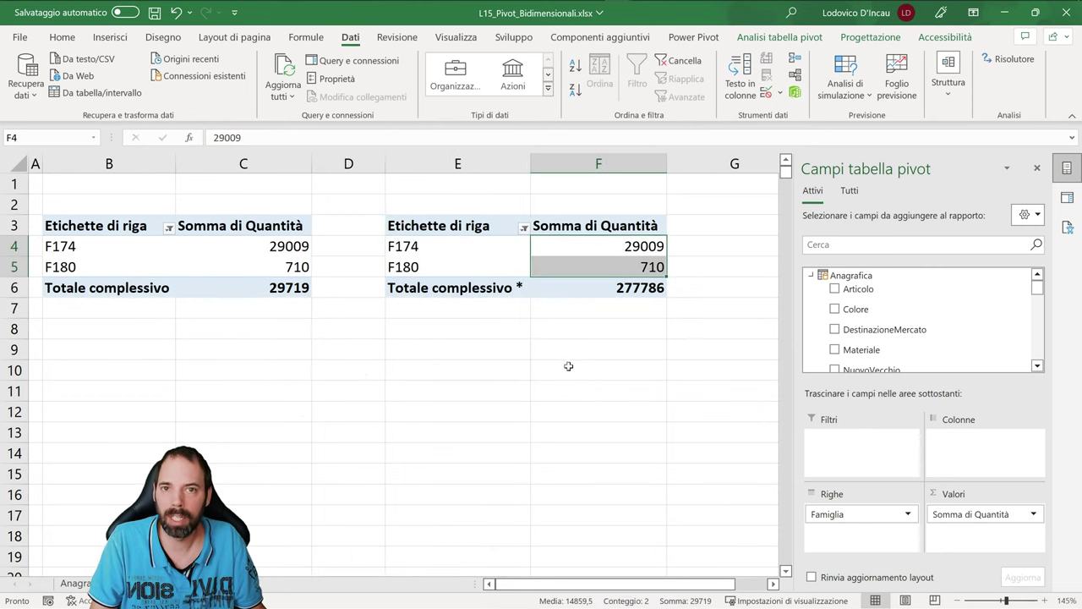
pyautogui.click(617, 291)
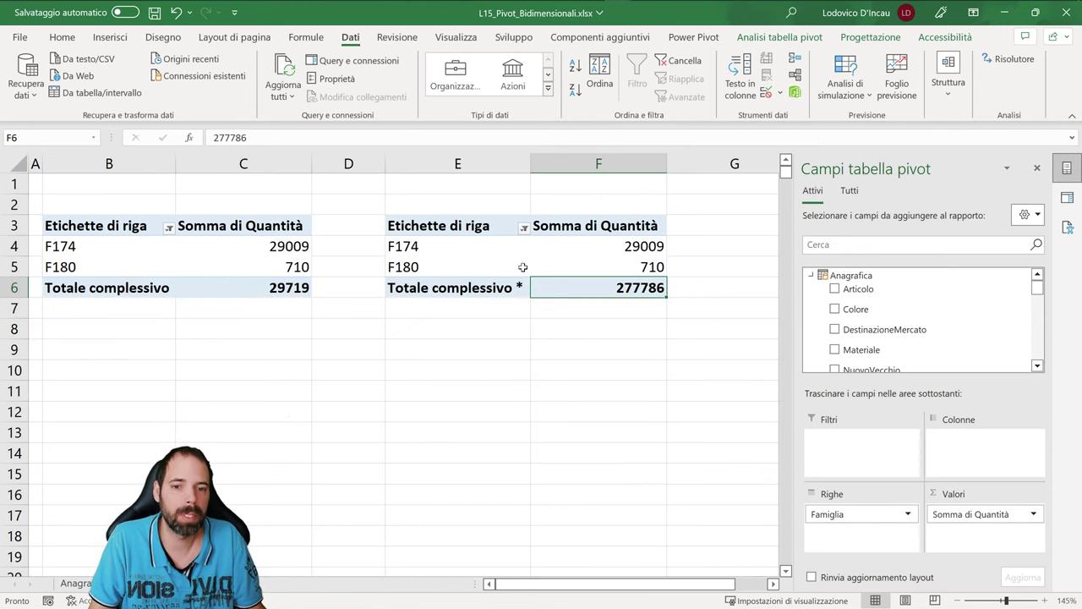
pyautogui.rightClick(439, 249)
pyautogui.click(507, 572)
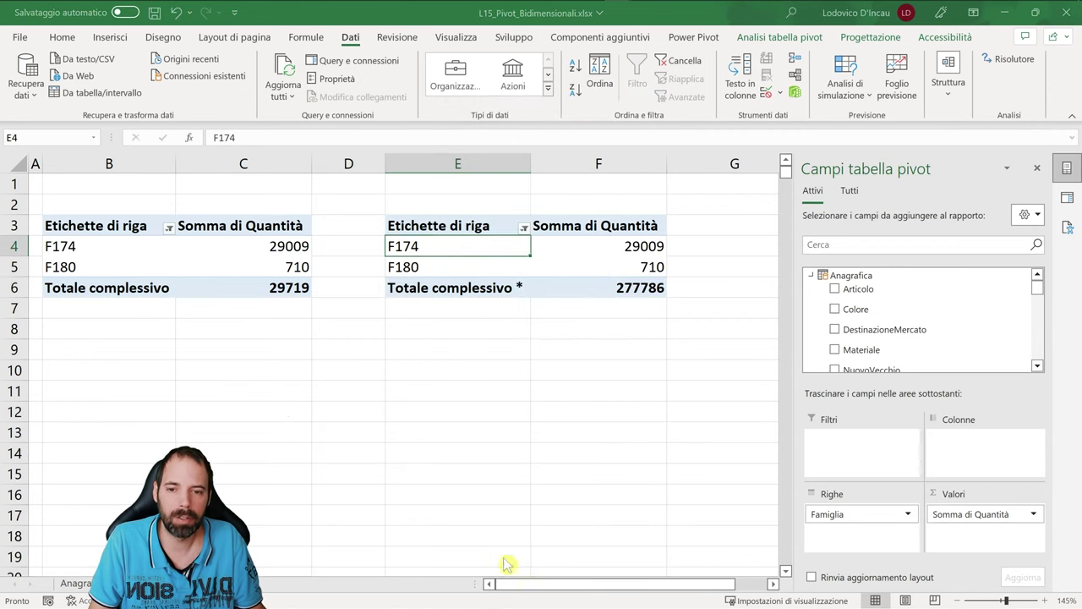
pyautogui.click(409, 279)
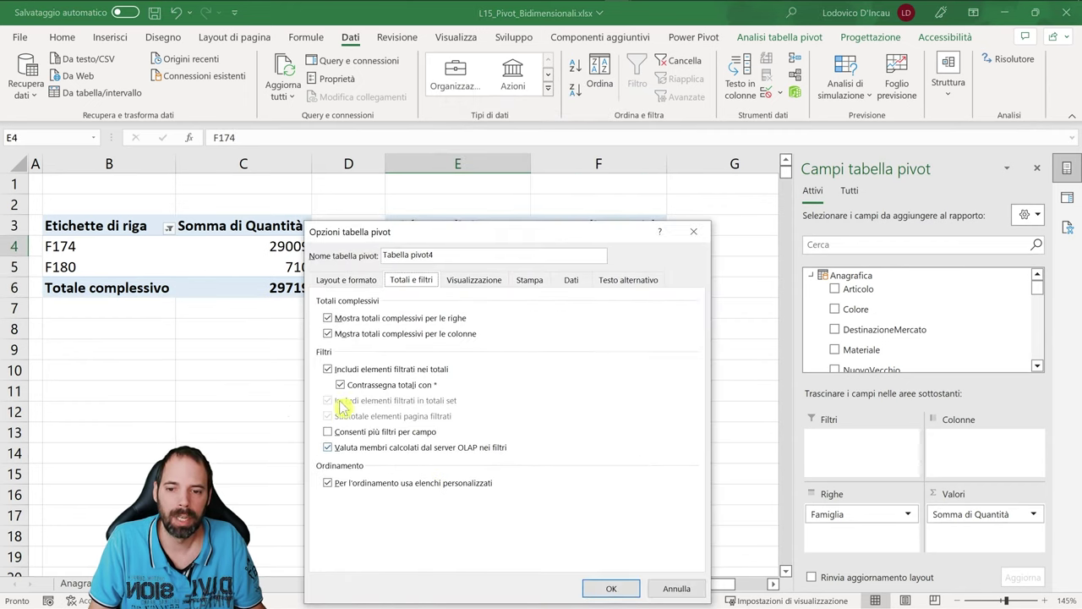
pyautogui.click(329, 370)
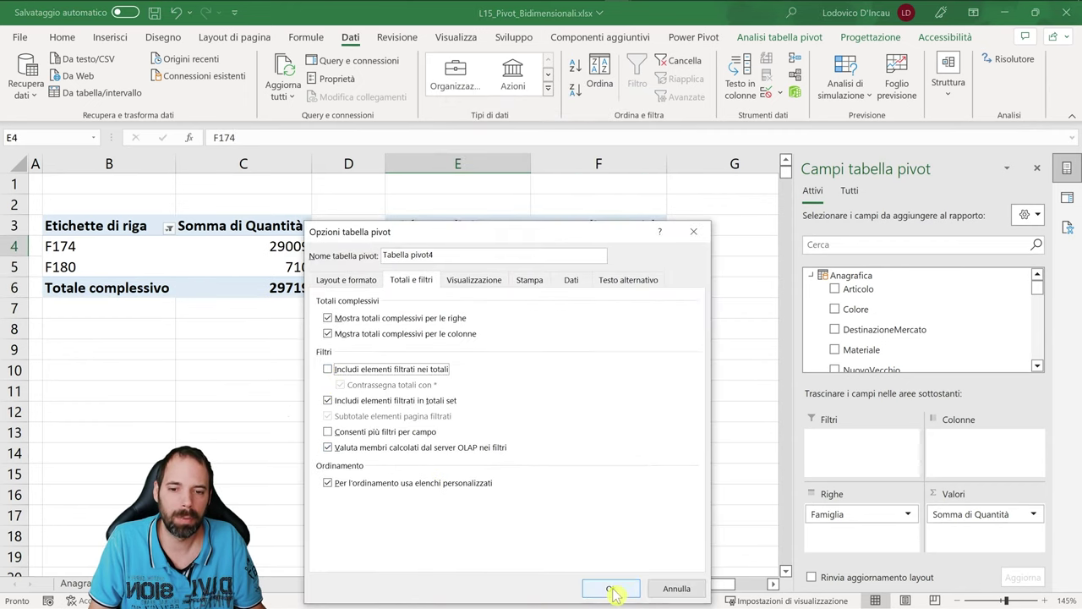
pyautogui.doubleClick(329, 400)
pyautogui.click(605, 587)
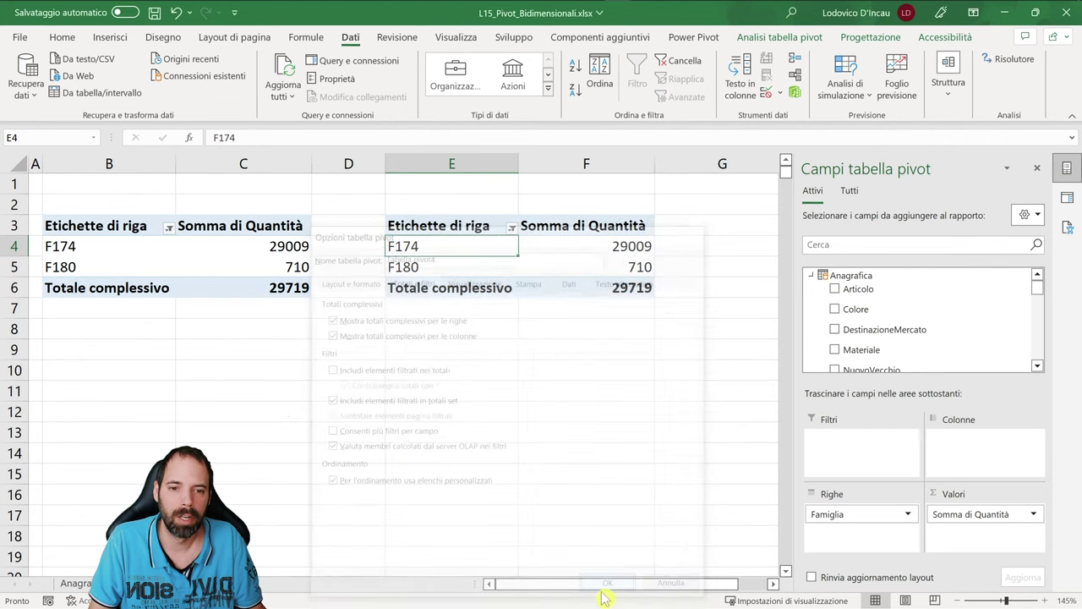
pyautogui.moveTo(634, 246); pyautogui.dragTo(611, 268)
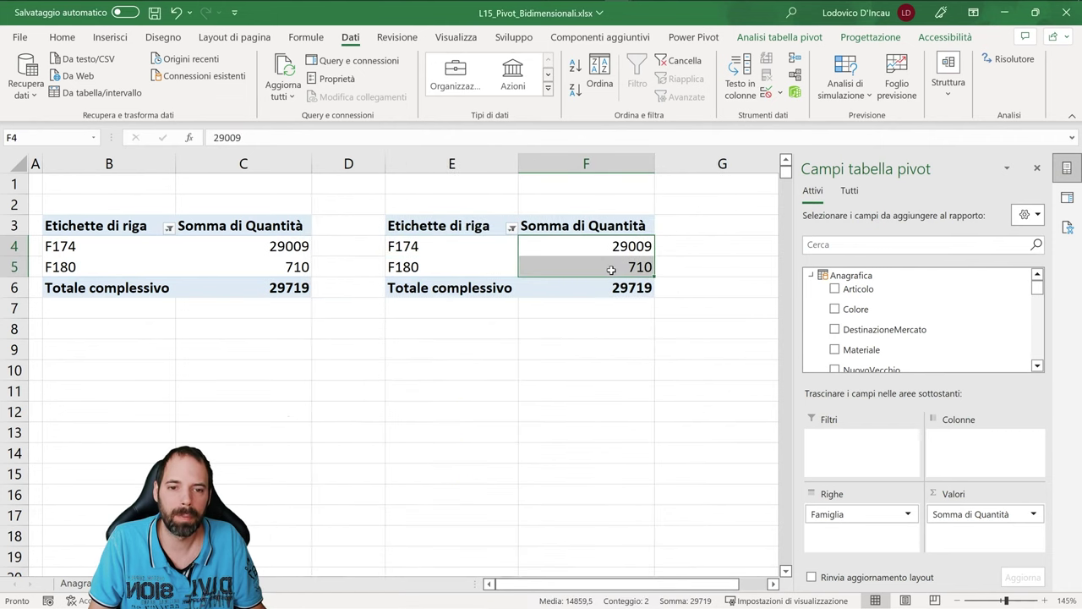
pyautogui.click(251, 287)
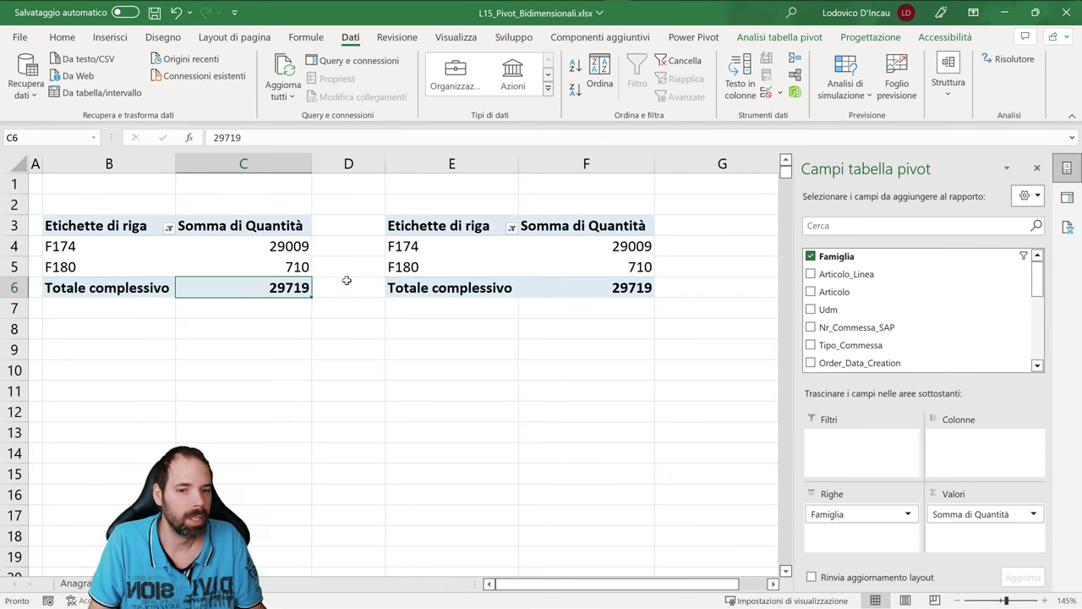
pyautogui.click(481, 248)
pyautogui.moveTo(482, 250); pyautogui.dragTo(455, 269)
pyautogui.click(454, 246)
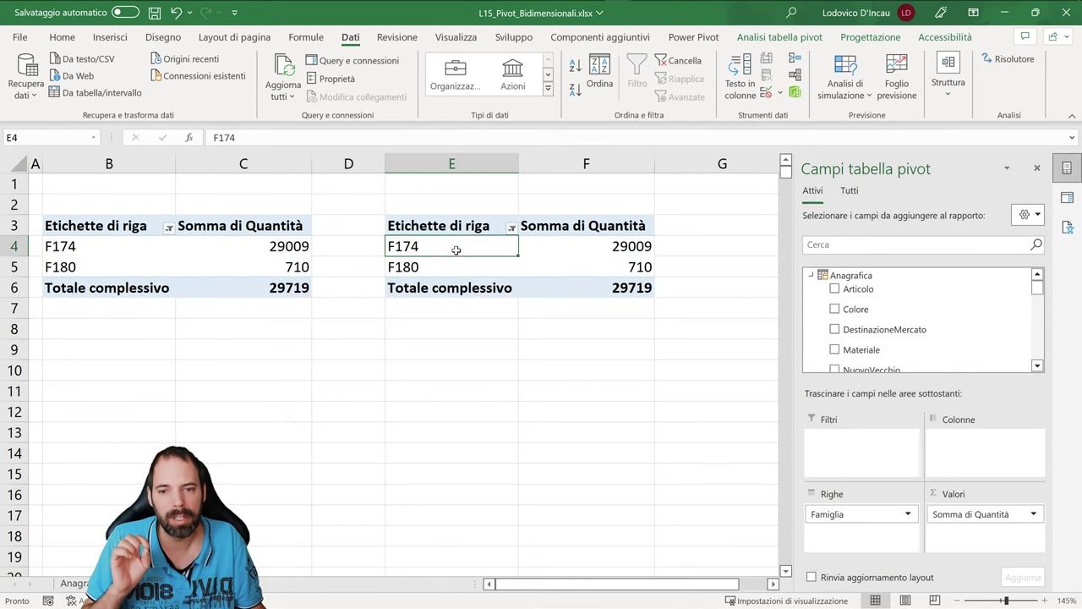
pyautogui.click(454, 268)
# Drill into F180's quantity of 710 to list its eight WIP detail rows on a new sheet
pyautogui.doubleClick(298, 267)
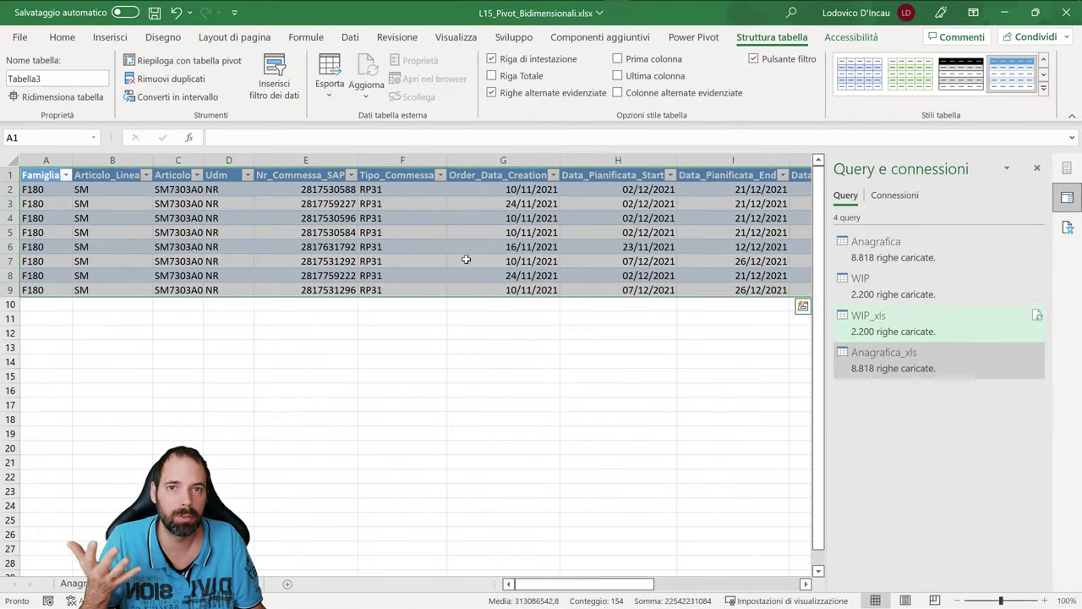
pyautogui.hotkey('ctrl', 'pageup')
pyautogui.click(606, 268)
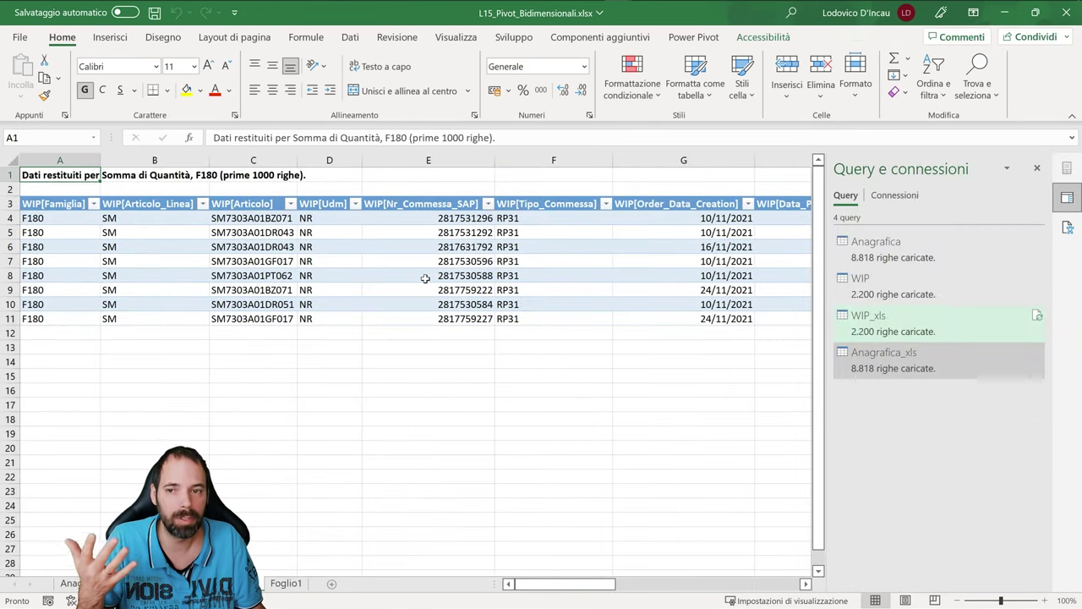
pyautogui.moveTo(90, 174); pyautogui.dragTo(259, 174)
pyautogui.click(260, 174)
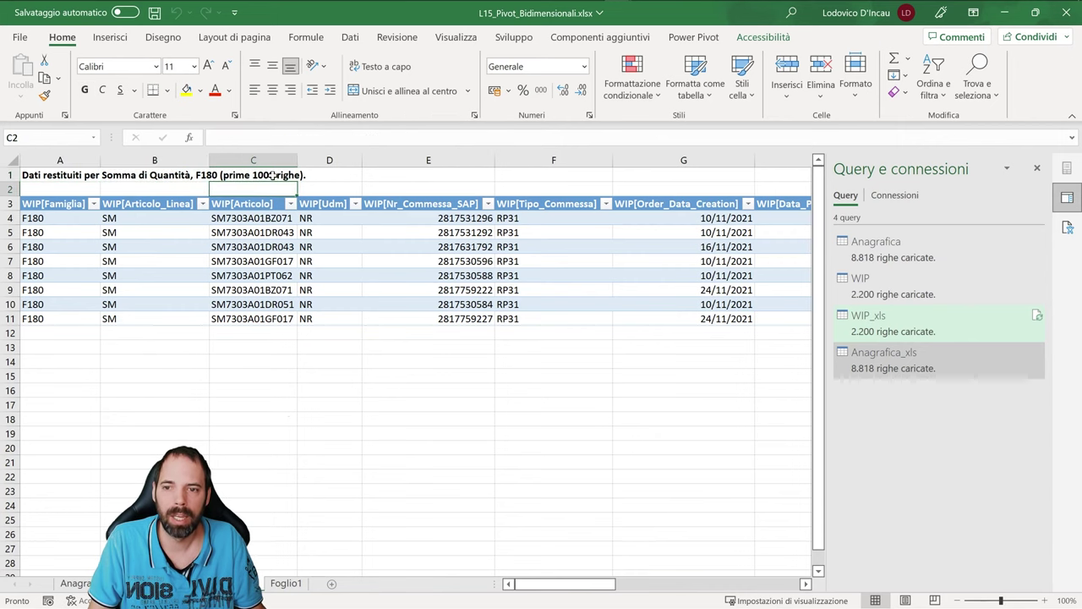
pyautogui.click(121, 278)
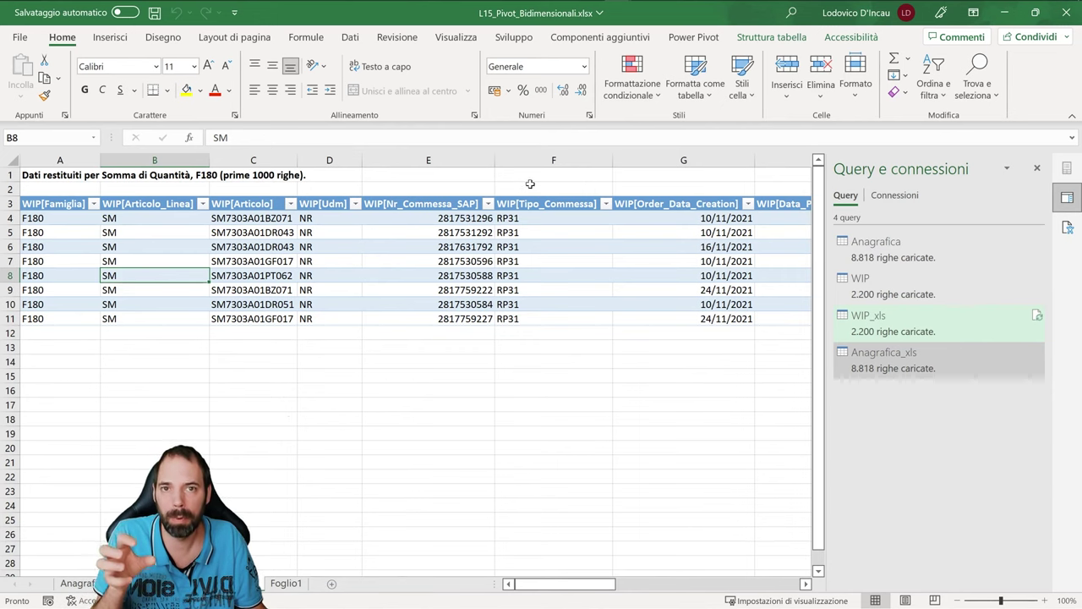
# Review the ThisWorkbookDataModel connection's properties and 1000-record drill-through limit, then cancel unchanged
pyautogui.click(350, 37)
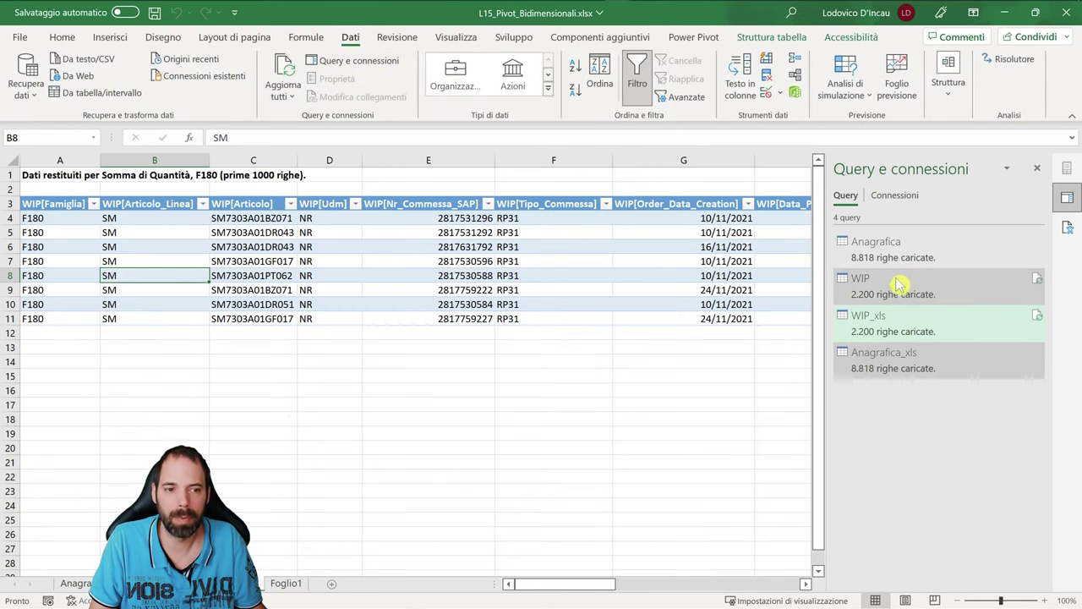
pyautogui.click(894, 195)
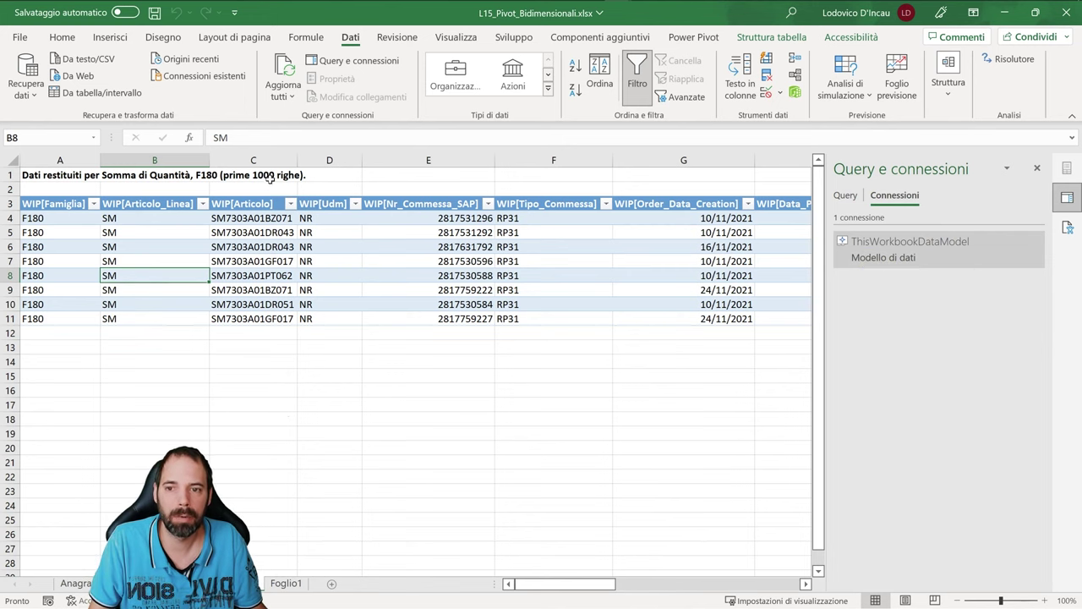
pyautogui.rightClick(875, 245)
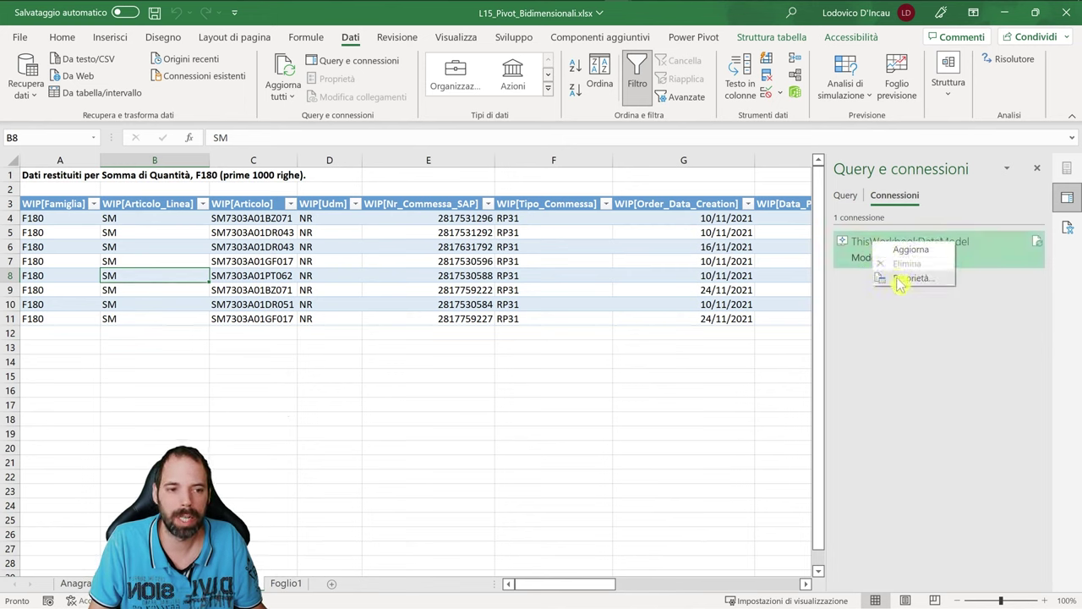
pyautogui.click(900, 278)
pyautogui.moveTo(495, 167); pyautogui.dragTo(499, 89)
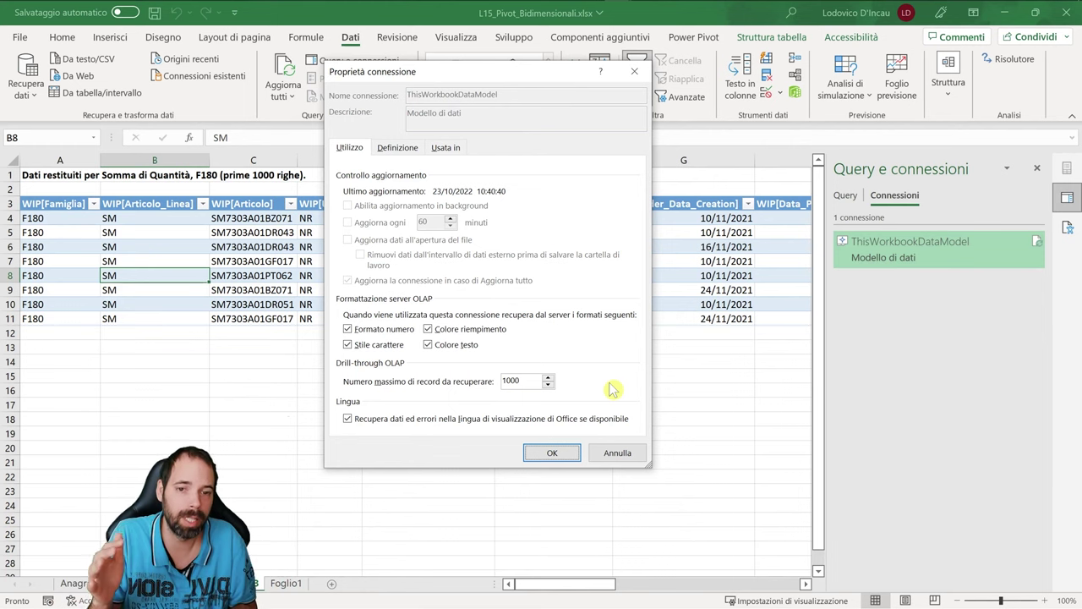
pyautogui.click(624, 454)
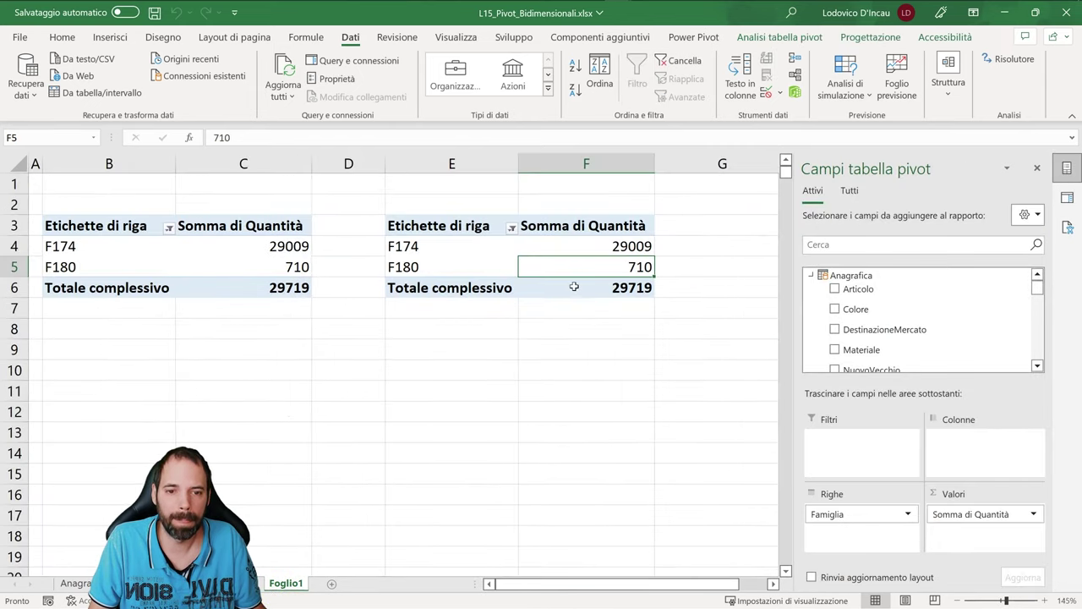
pyautogui.moveTo(572, 270)
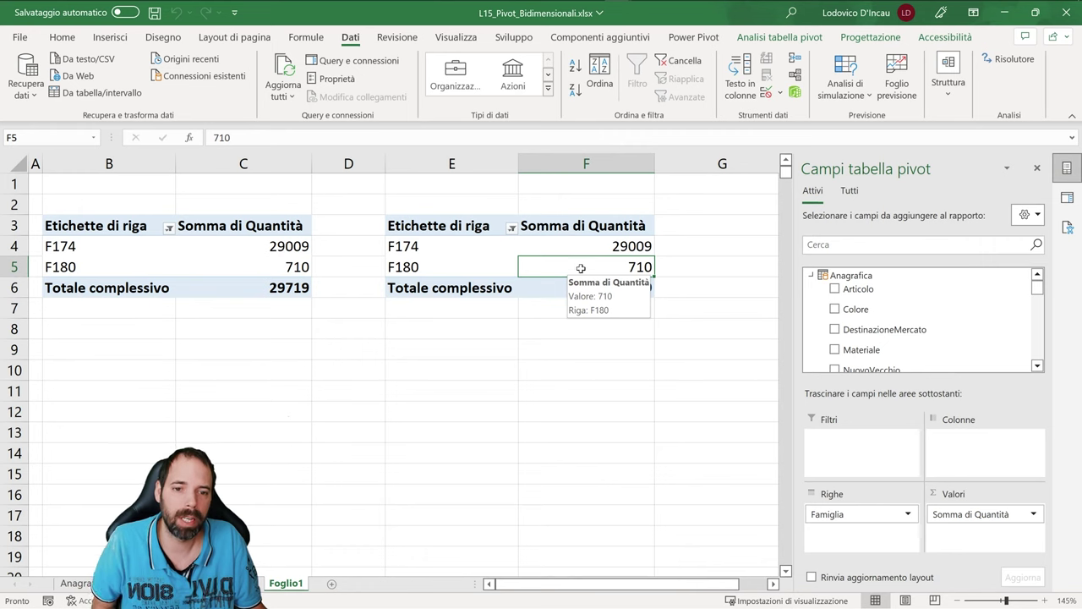
pyautogui.moveTo(627, 269)
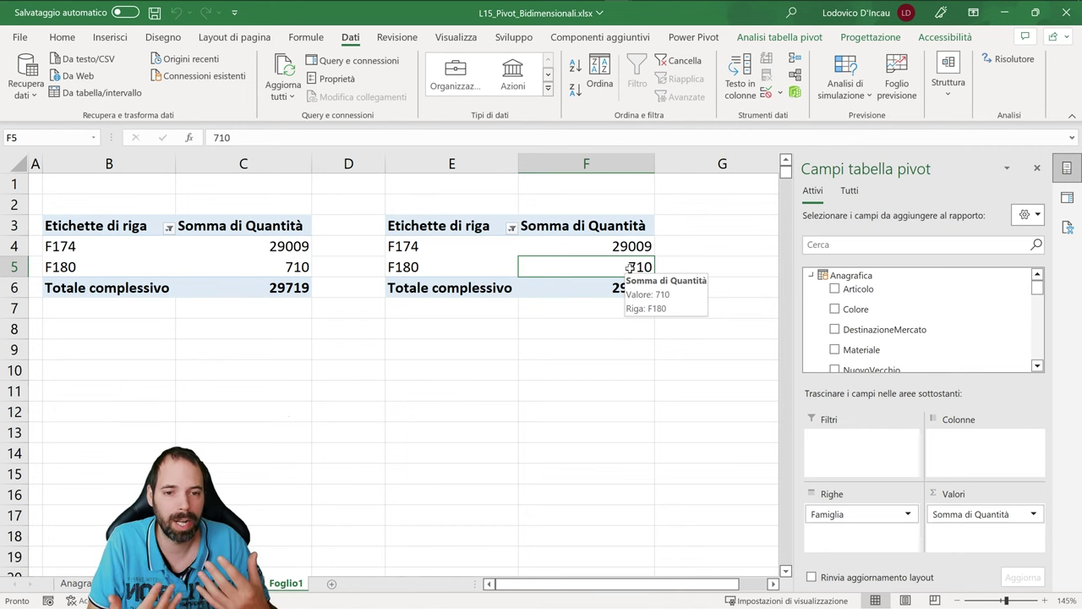
pyautogui.click(431, 267)
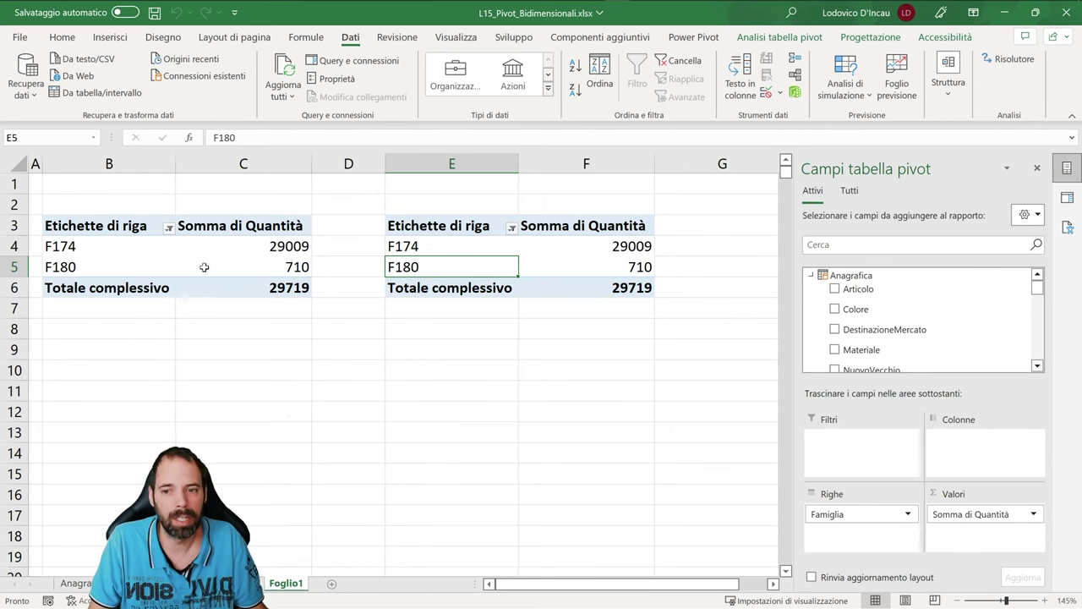
pyautogui.click(583, 266)
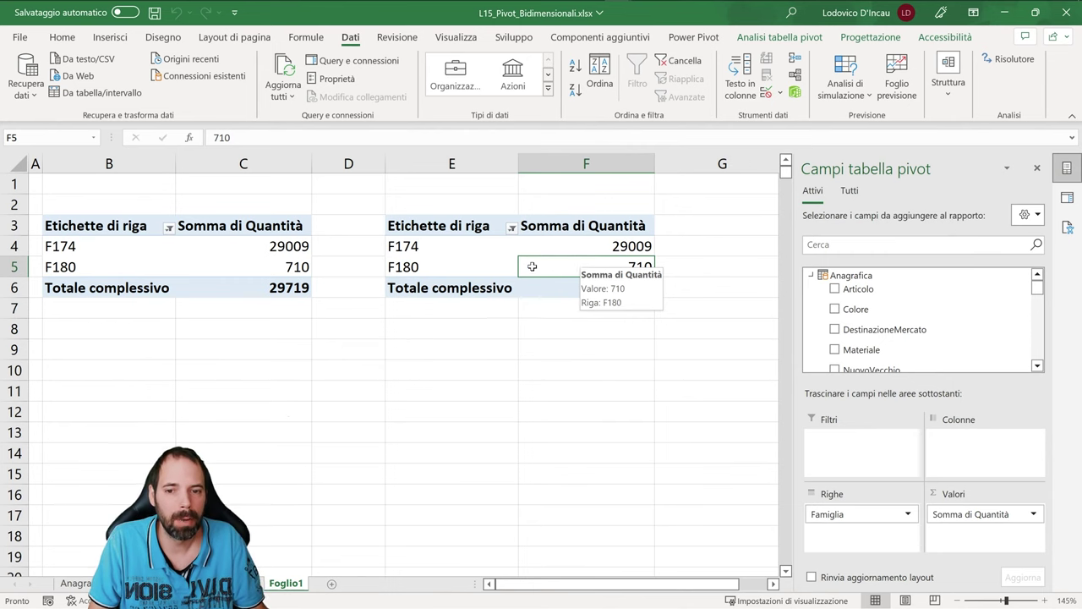
pyautogui.click(482, 269)
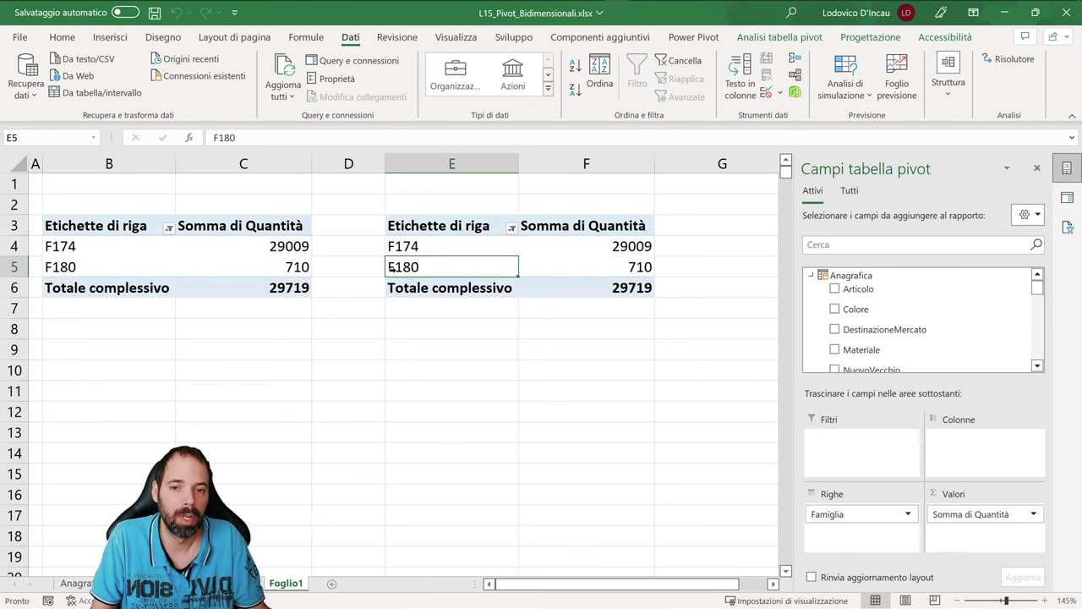
pyautogui.click(603, 269)
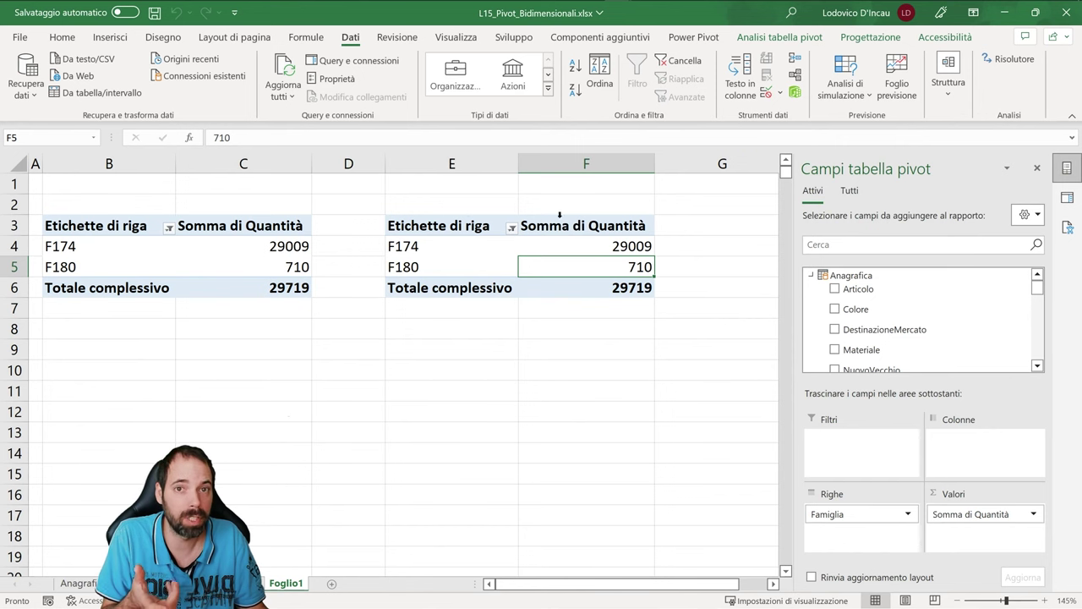
pyautogui.moveTo(580, 266)
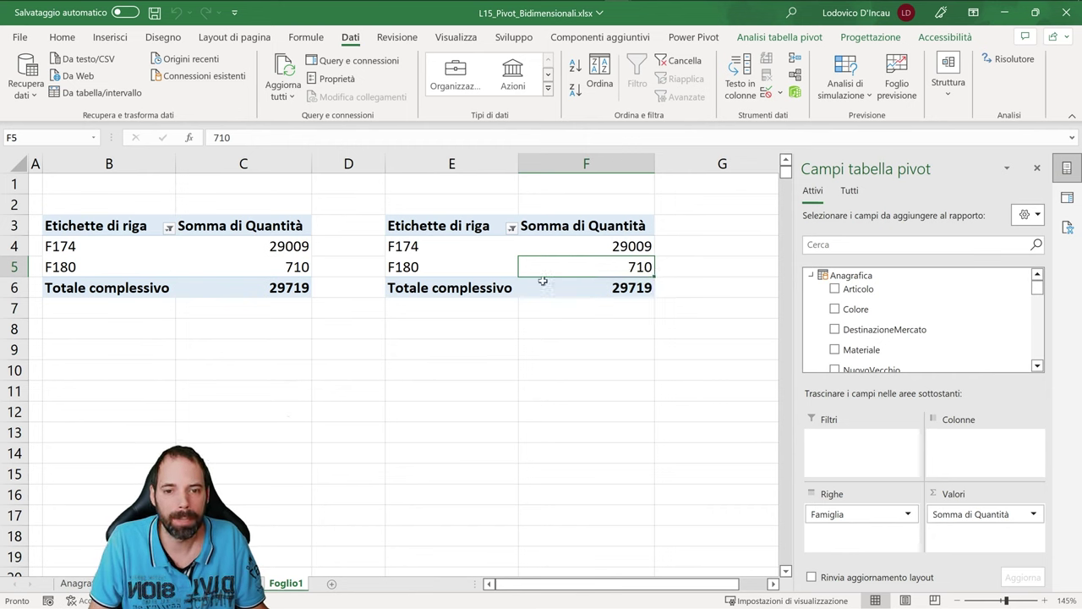
pyautogui.hotkey('alt', 'F5')
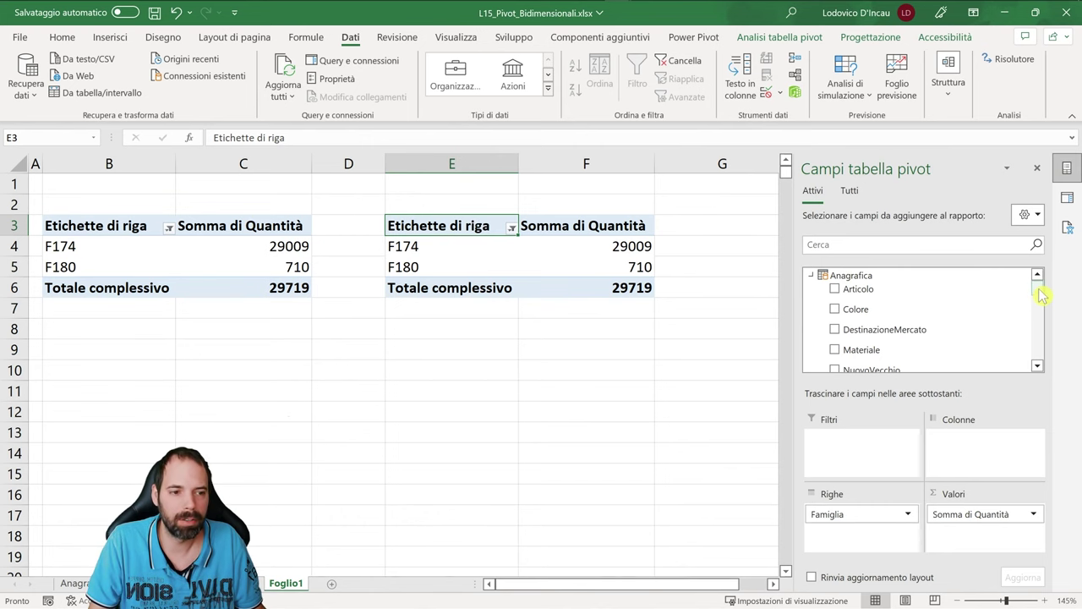
# Replace Famiglia with Articolo_Linea in the right pivot's rows and check the S1–SZ sum of 277786
pyautogui.moveTo(1038, 288); pyautogui.dragTo(1040, 330)
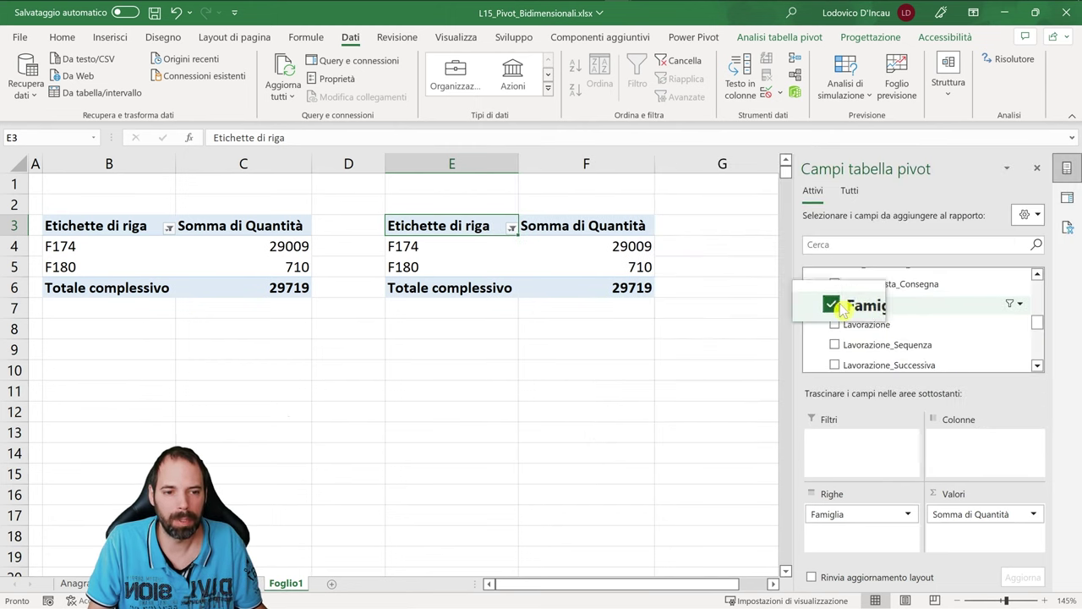
pyautogui.moveTo(839, 516); pyautogui.dragTo(830, 309)
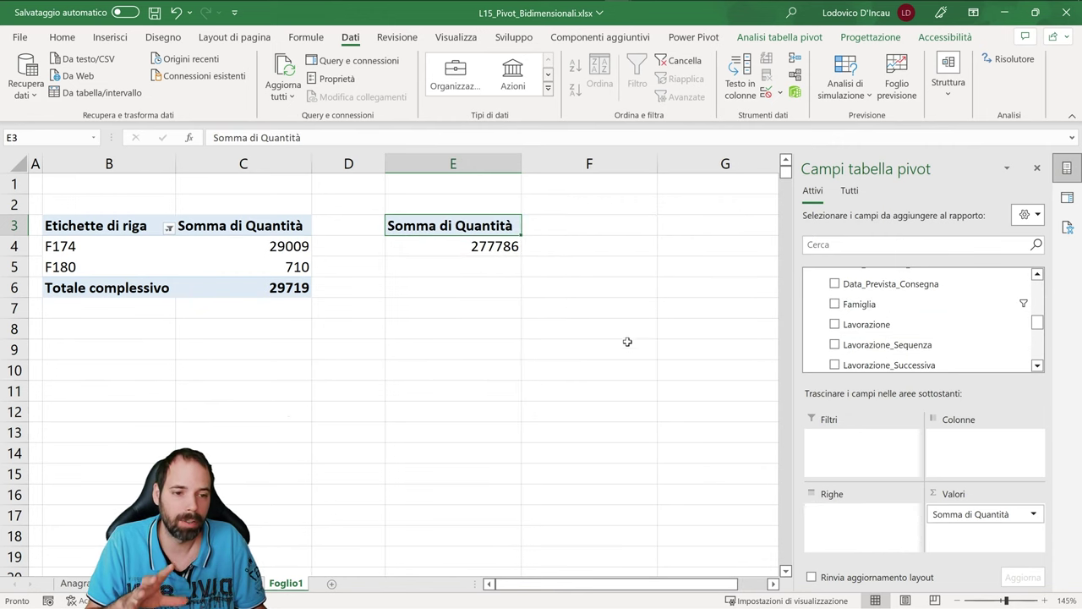
pyautogui.scroll(3, 873, 337)
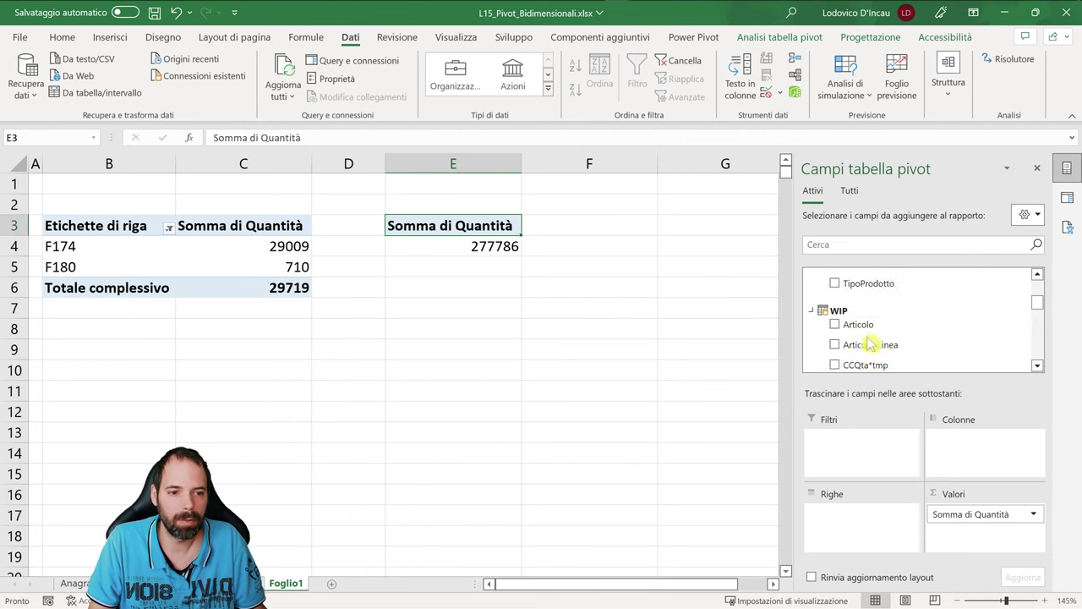
pyautogui.scroll(-2, 870, 334)
pyautogui.moveTo(871, 274); pyautogui.dragTo(852, 515)
pyautogui.moveTo(614, 257); pyautogui.dragTo(606, 516)
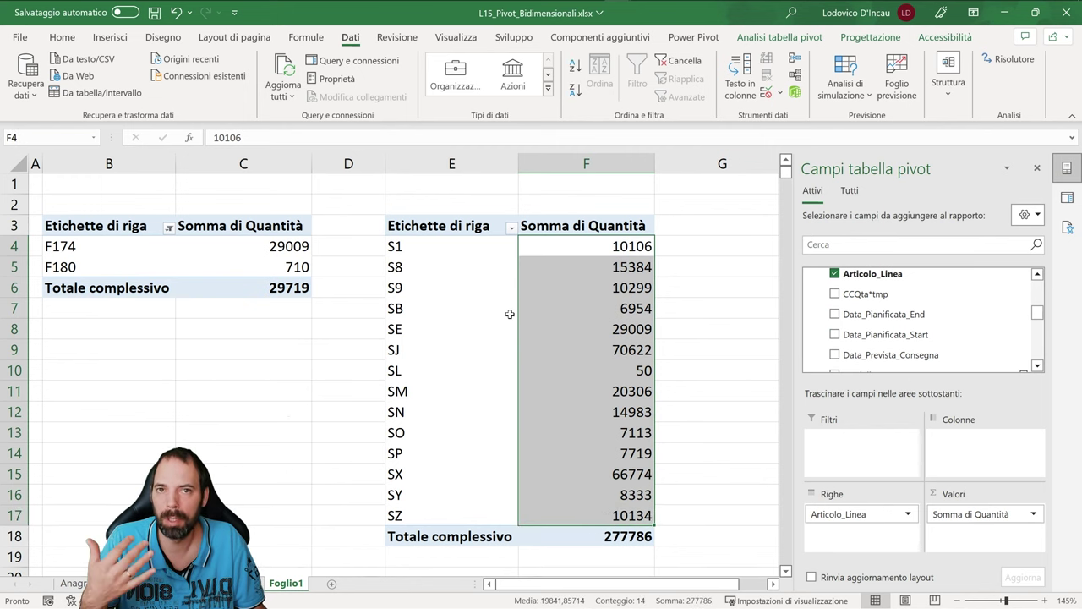
pyautogui.moveTo(573, 325)
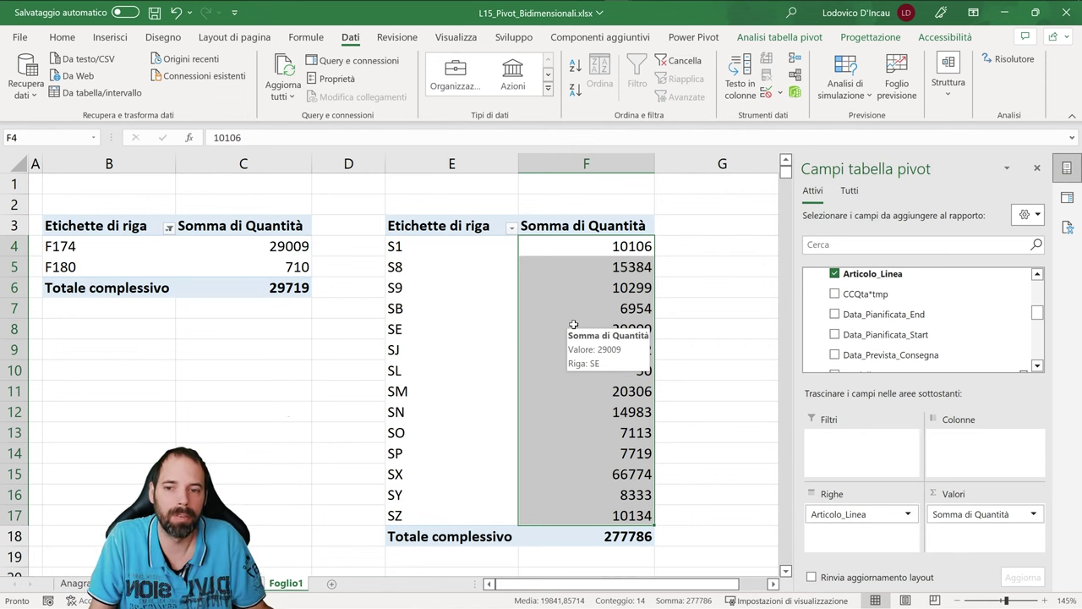
# Clear the left pivot's Famiglia row filter and remove Famiglia from Righe, leaving Somma di Quantità at 277786
pyautogui.click(300, 248)
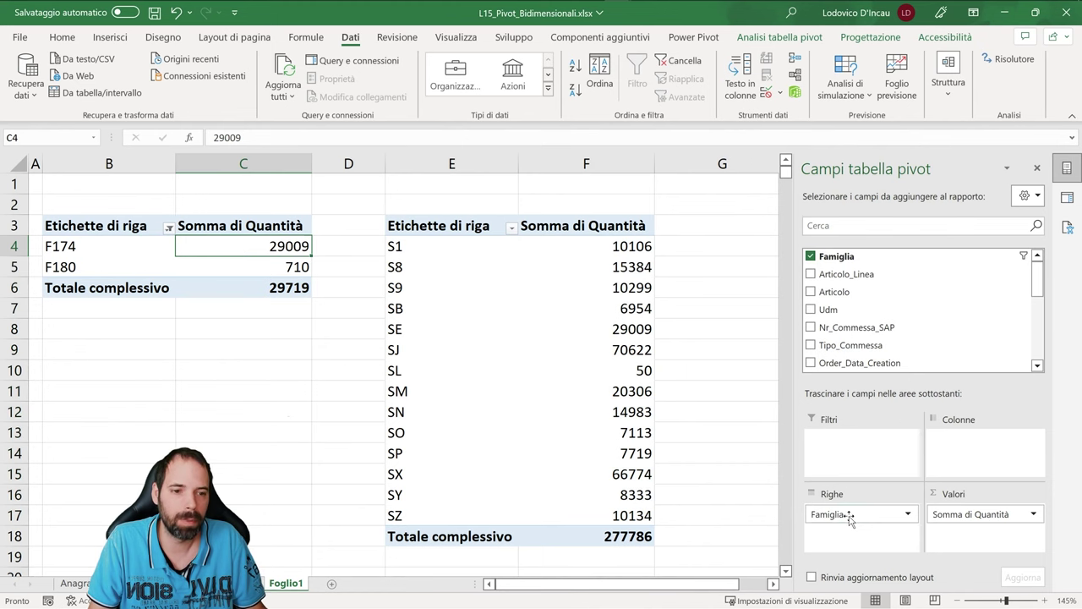
pyautogui.moveTo(849, 518); pyautogui.dragTo(903, 343)
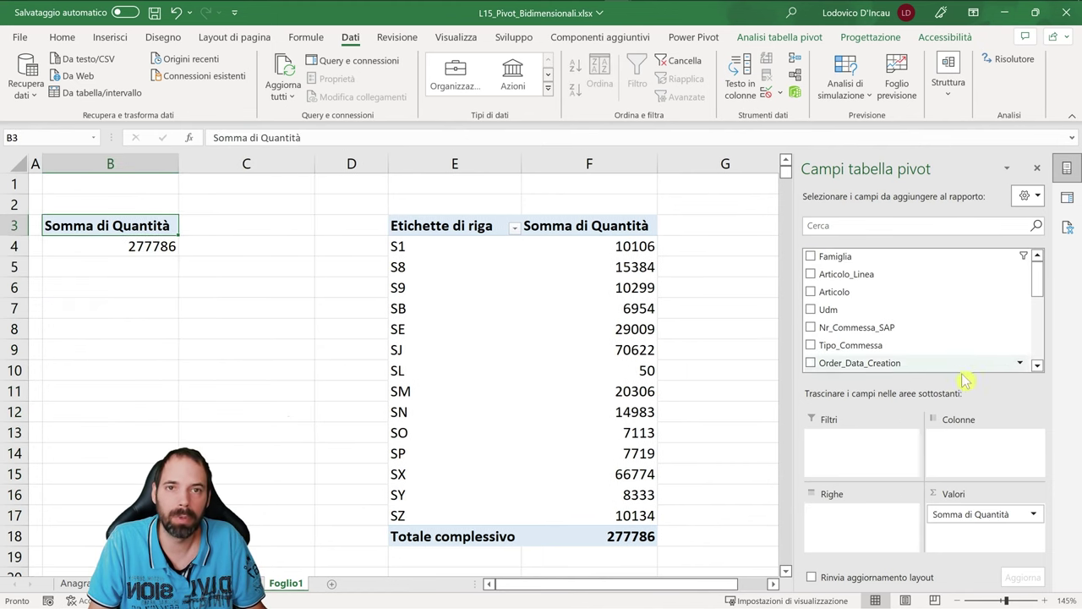
pyautogui.moveTo(834, 256); pyautogui.dragTo(849, 521)
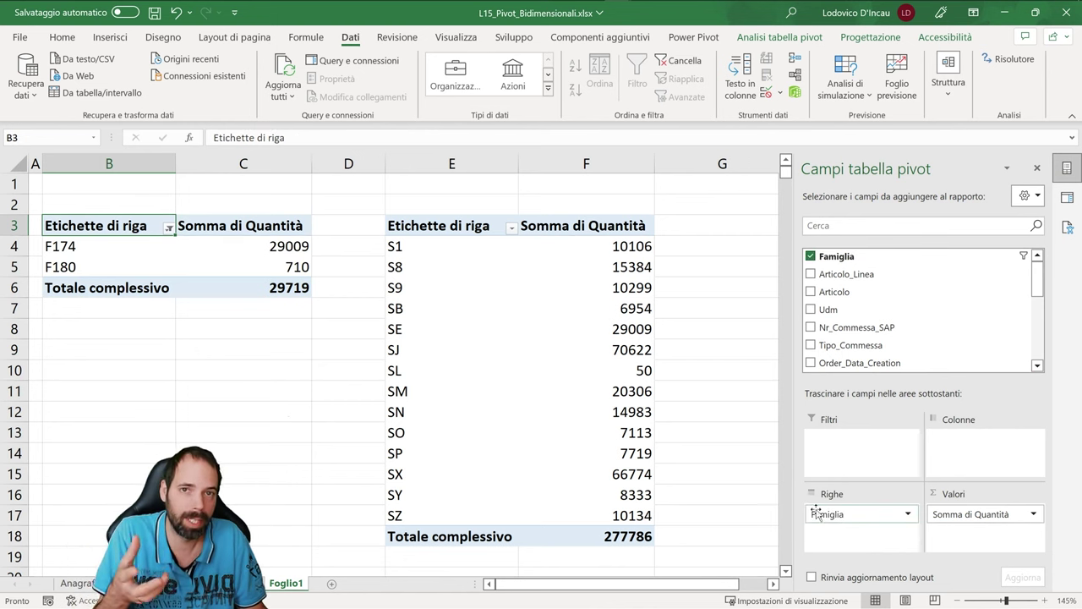
pyautogui.click(169, 228)
pyautogui.click(245, 302)
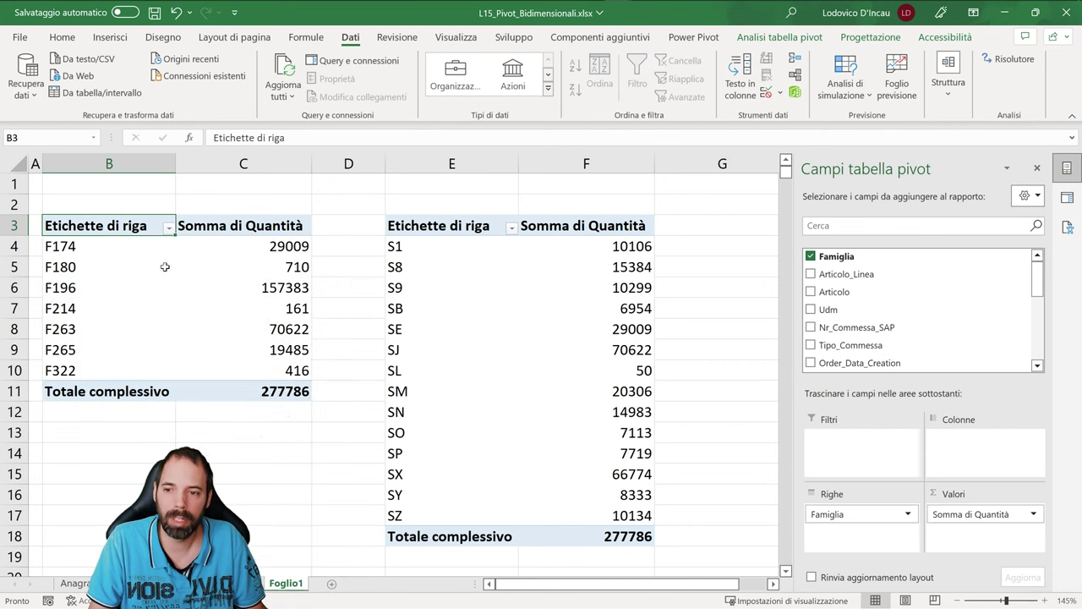
pyautogui.moveTo(853, 514); pyautogui.dragTo(824, 332)
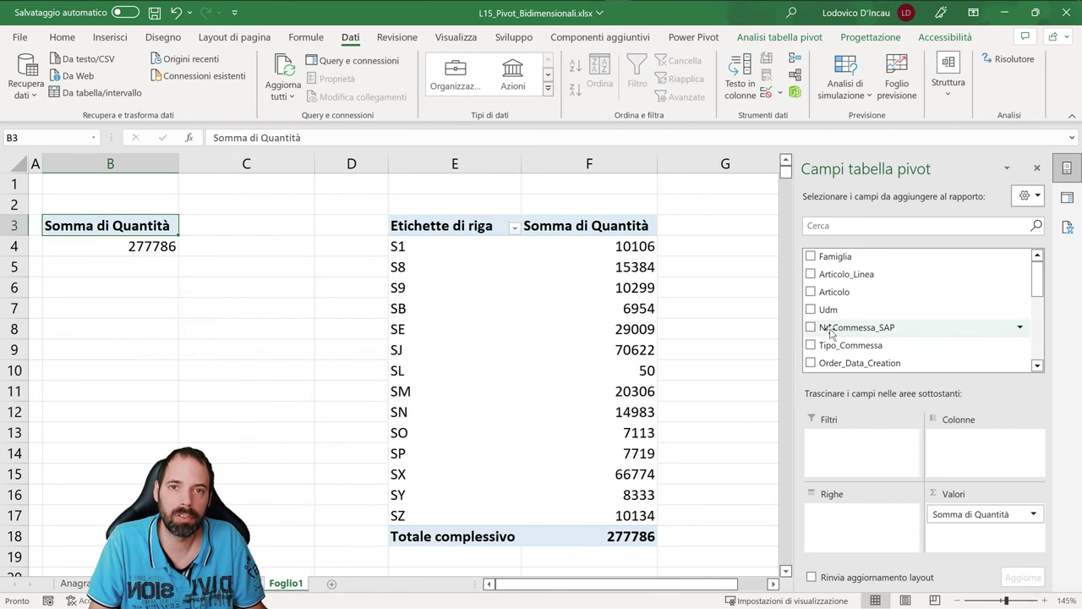